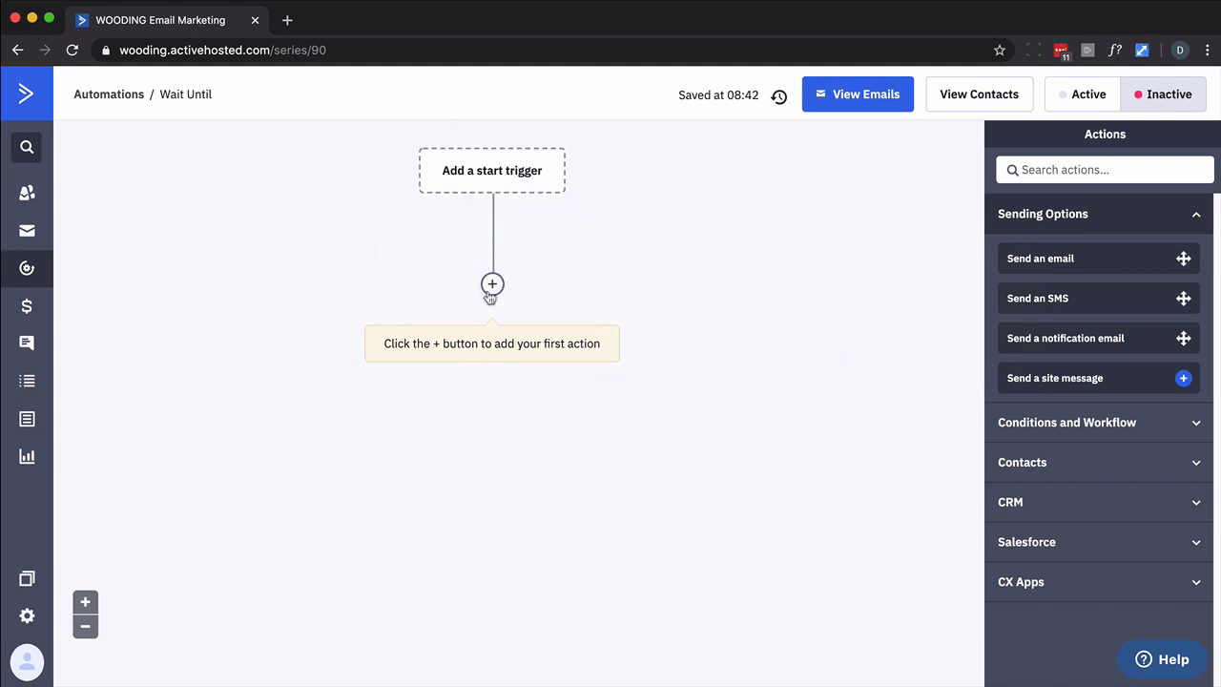
Begin adding a Wait action as the first step under the trigger
{"action": "left_click", "coordinate": [491, 284]}
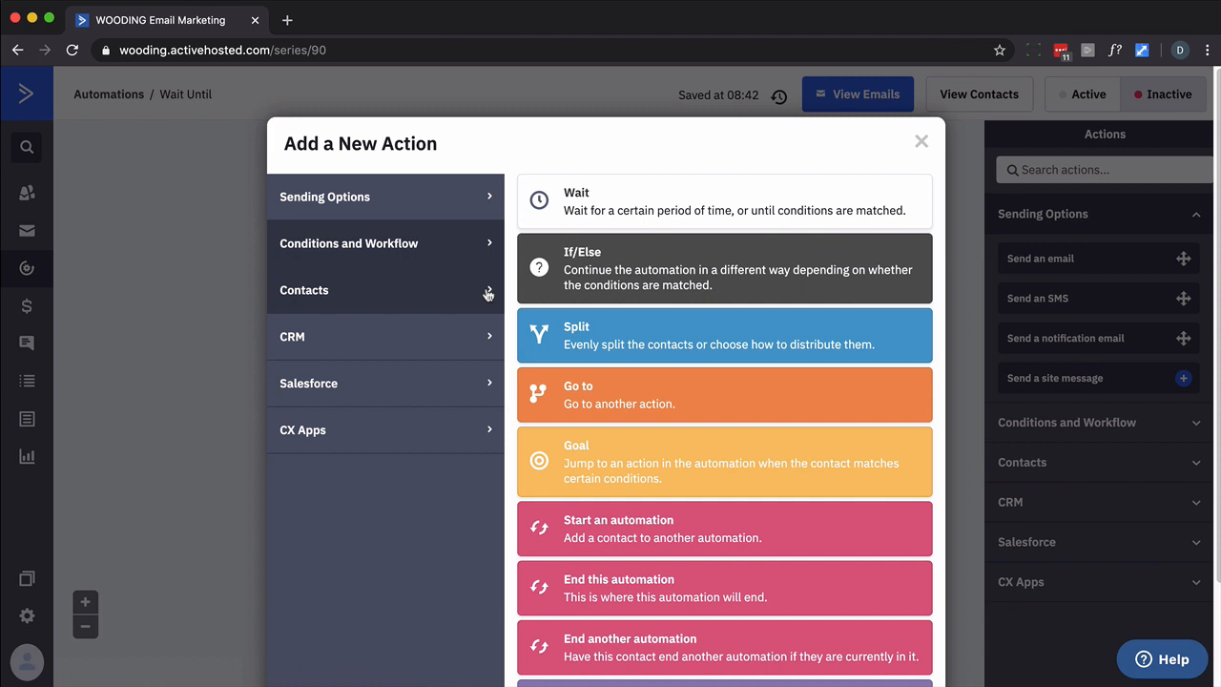
{"action": "left_click", "coordinate": [590, 181]}
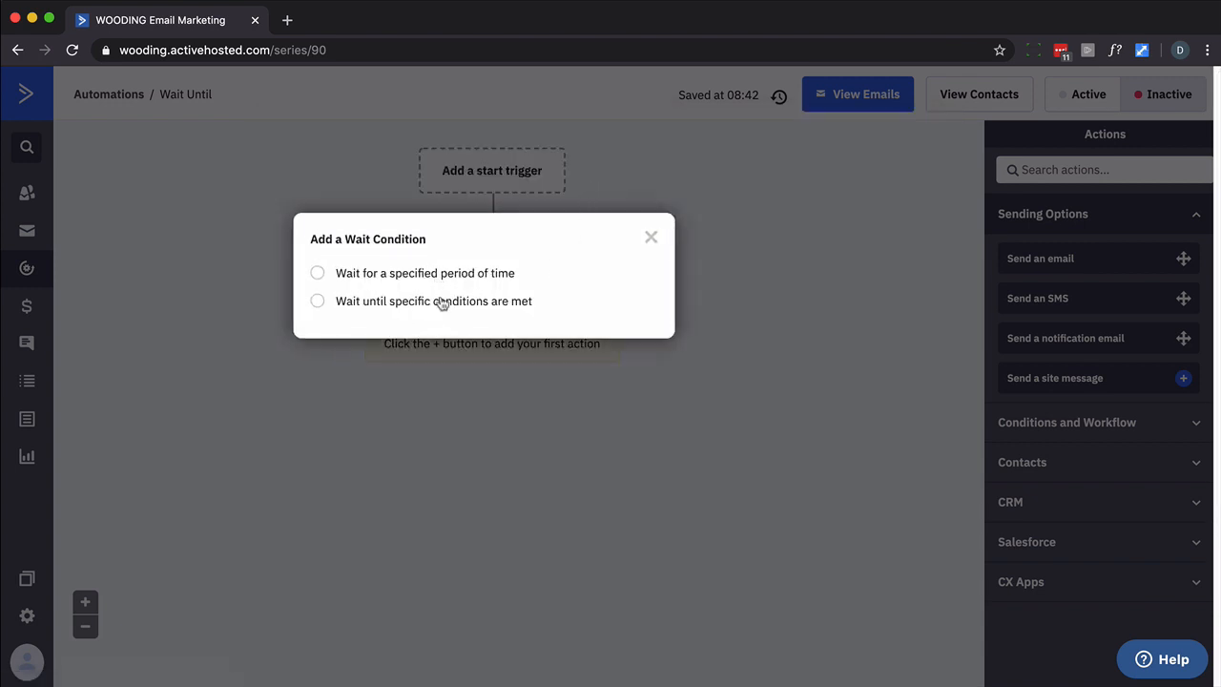
Configure the Wait step to wait for a specified period of 5 minutes
{"action": "left_click", "coordinate": [319, 274]}
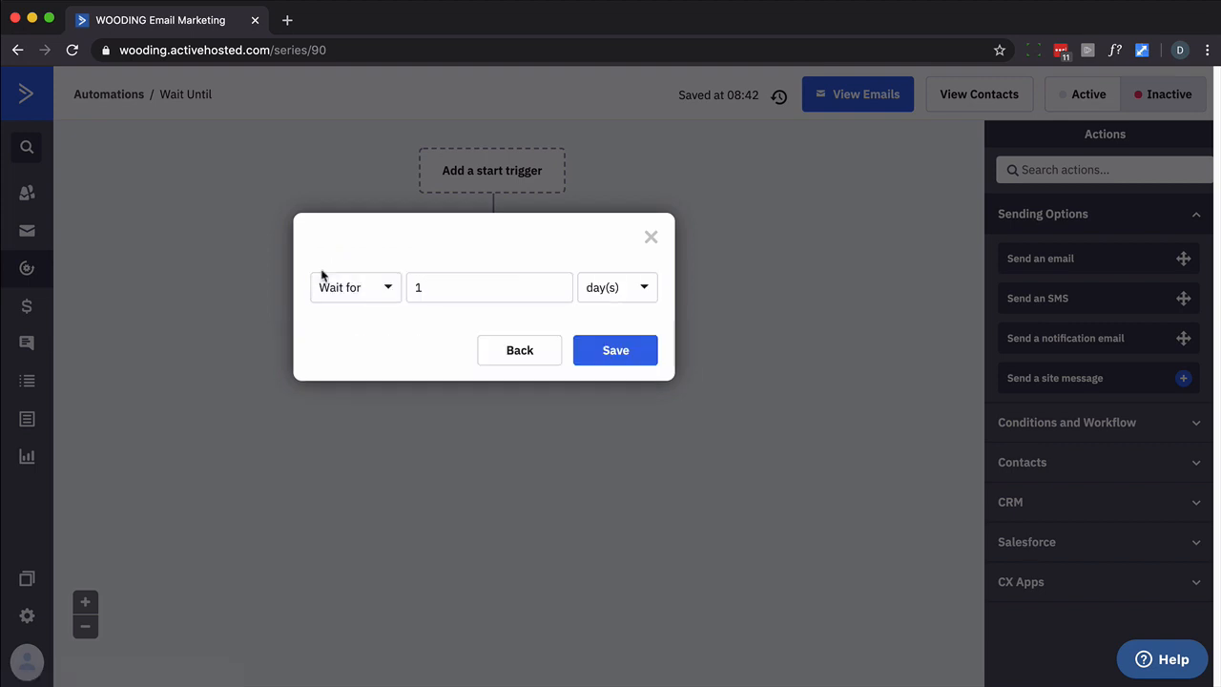
{"action": "left_click", "coordinate": [379, 291]}
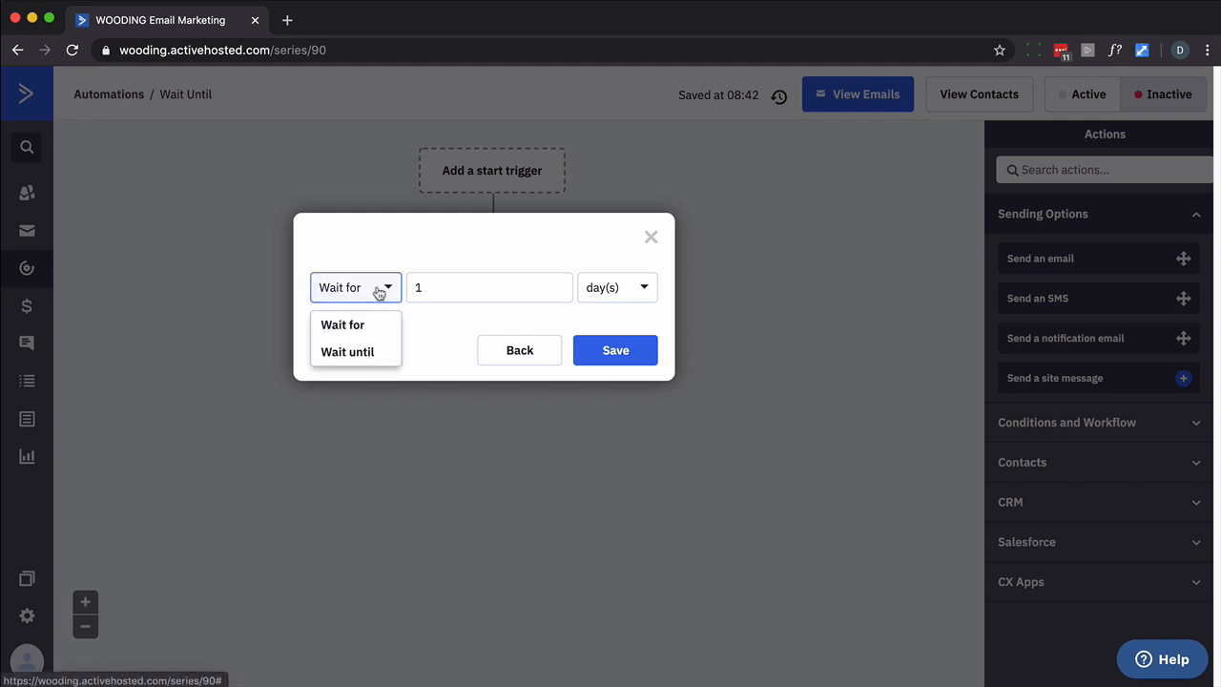
{"action": "left_click", "coordinate": [496, 290]}
{"action": "left_click", "coordinate": [649, 289]}
{"action": "left_click", "coordinate": [649, 289]}
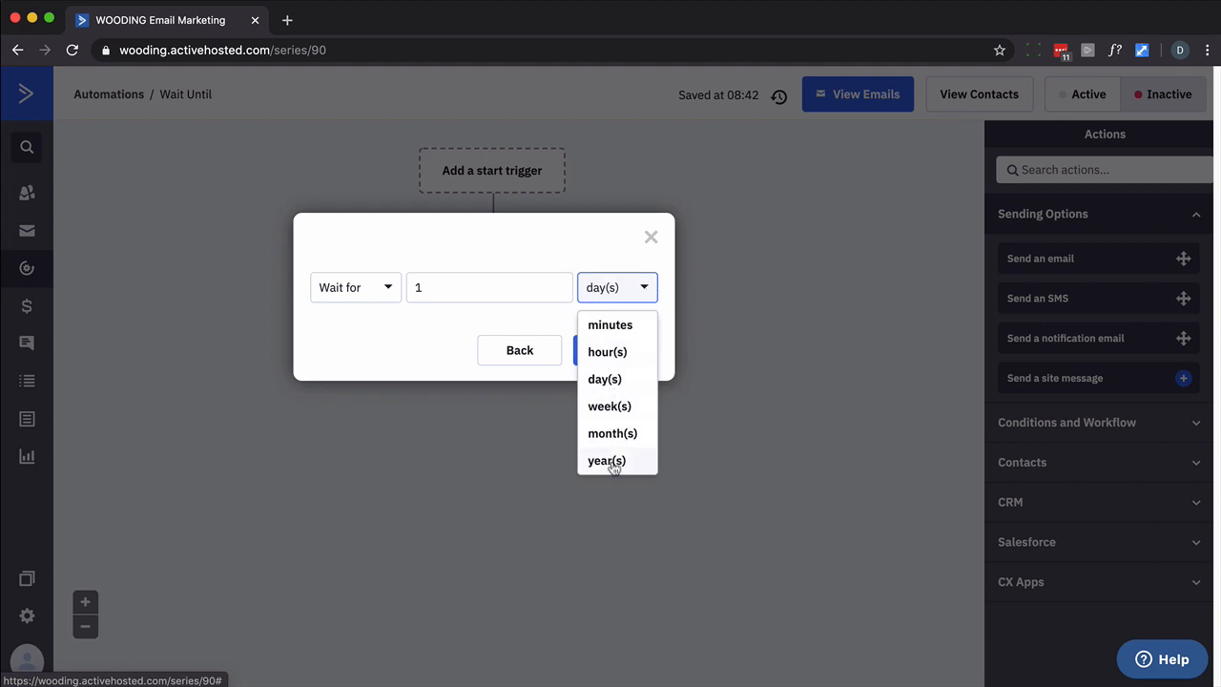
{"action": "left_click", "coordinate": [620, 326]}
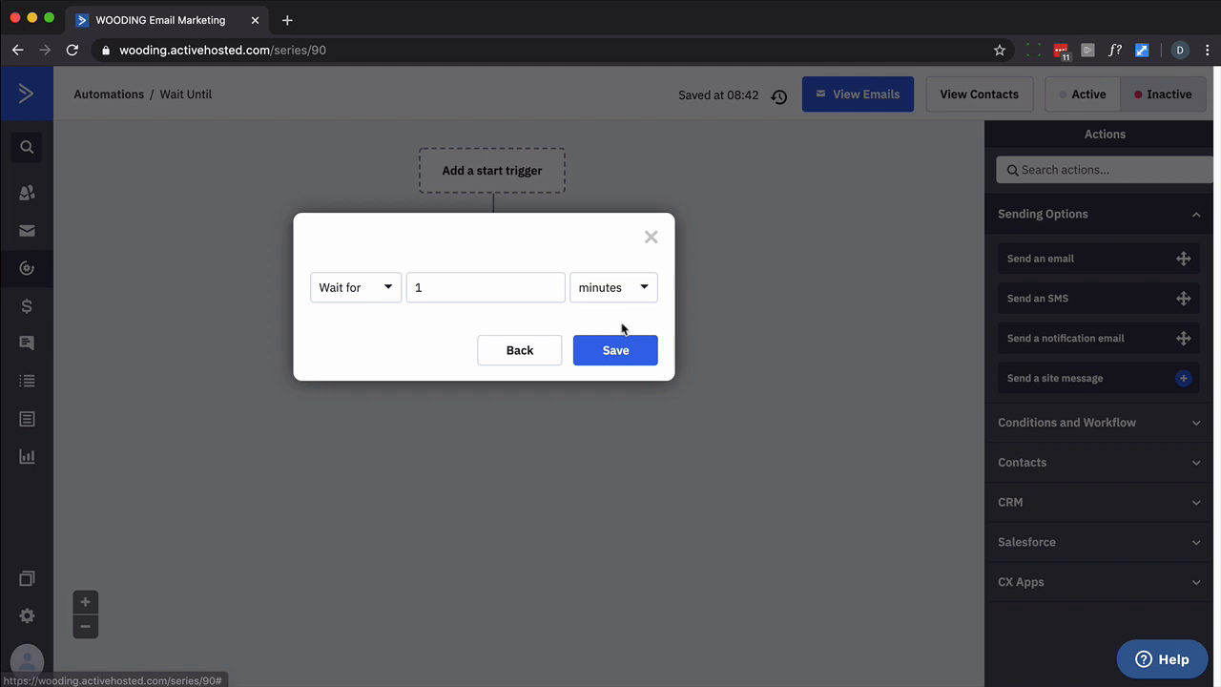
{"action": "double_click", "coordinate": [486, 293]}
{"action": "type", "text": "5"}
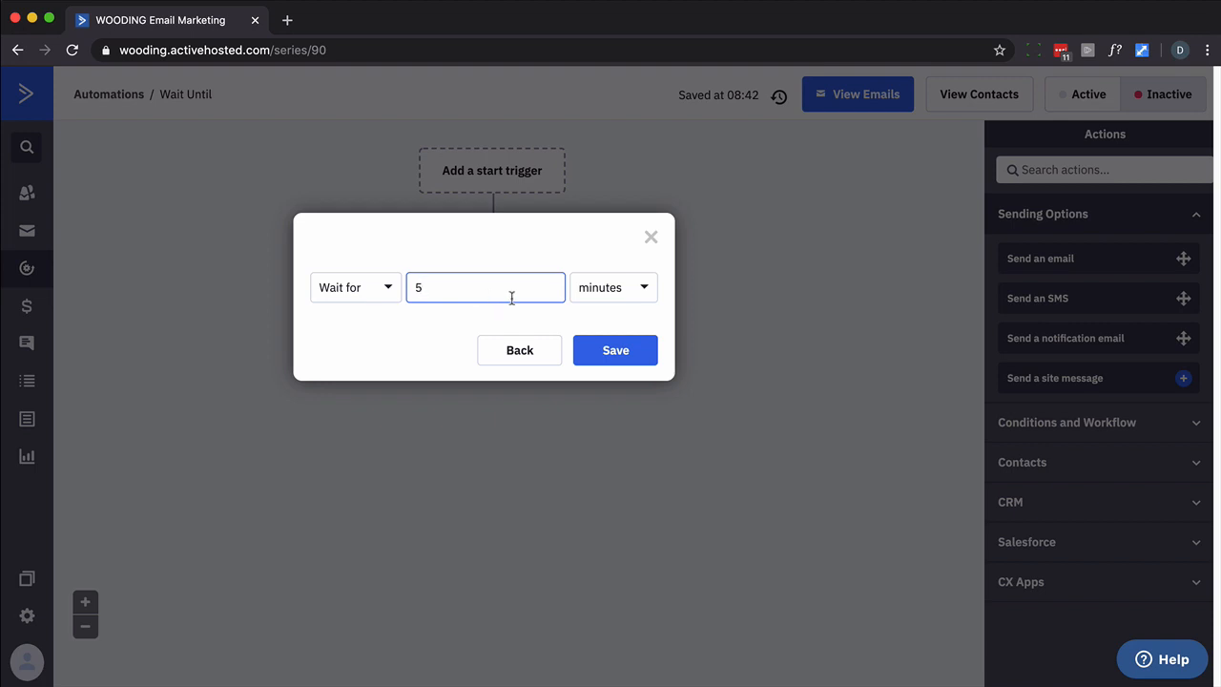
{"action": "left_click", "coordinate": [621, 291]}
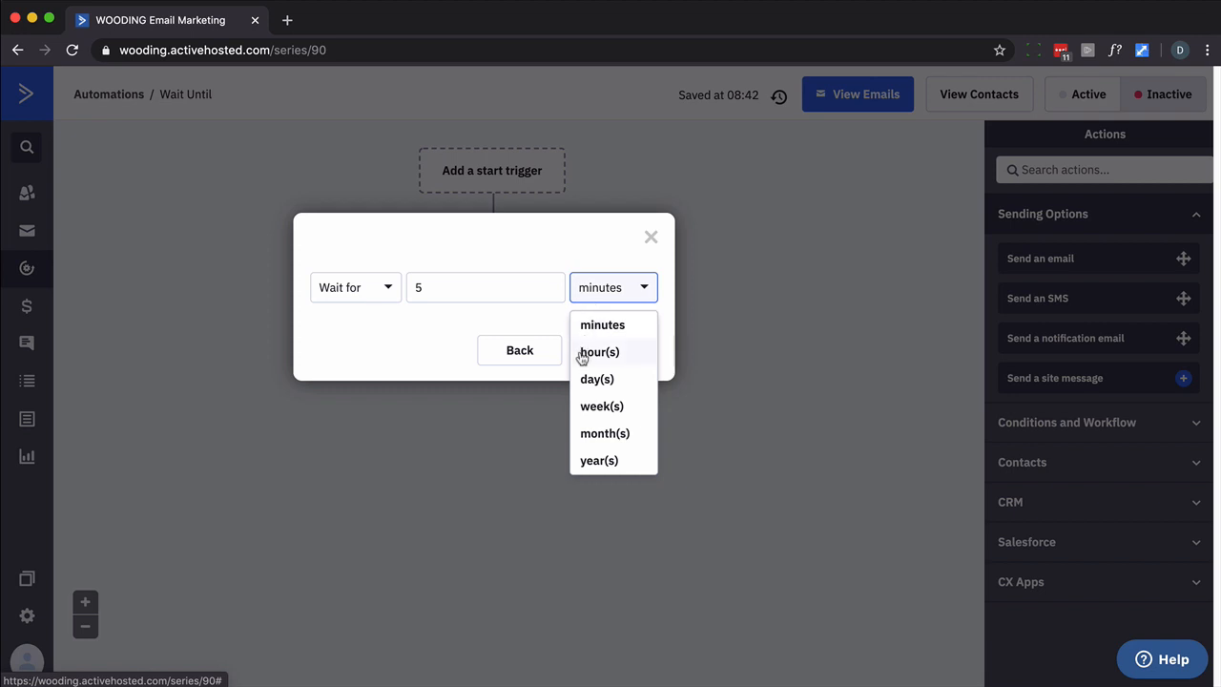
{"action": "left_click", "coordinate": [403, 325]}
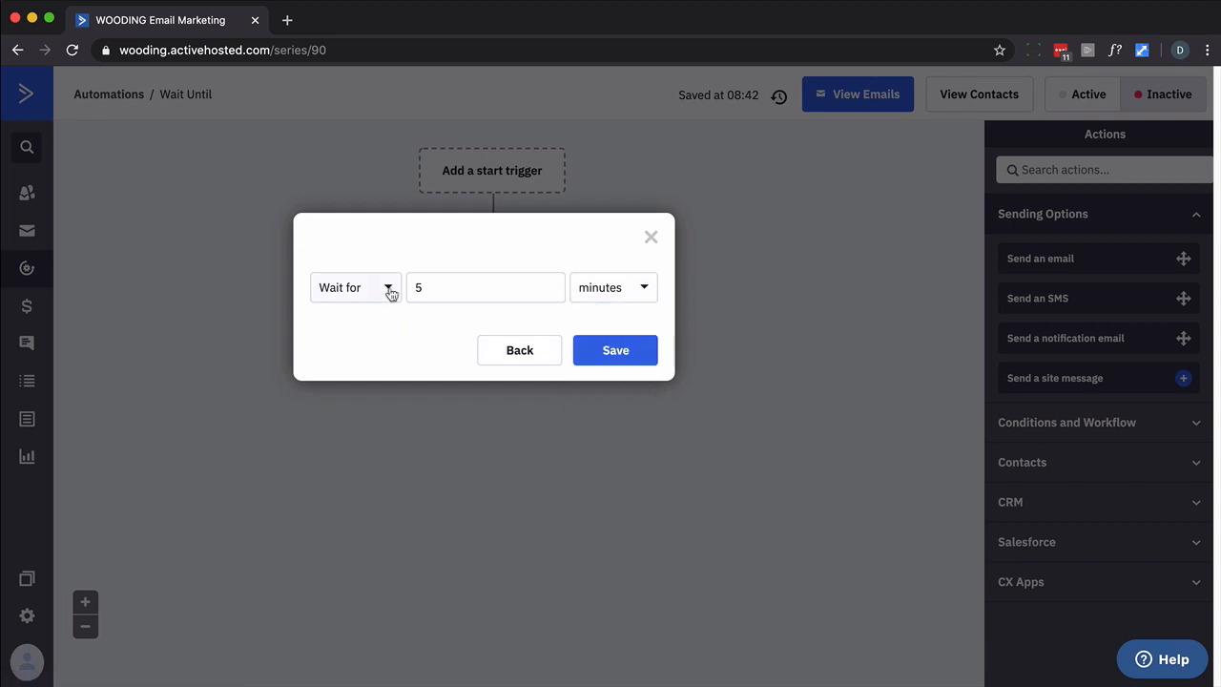
{"action": "left_click", "coordinate": [391, 290]}
Abandon the Wait until option, keeping a Wait for 1 day(s) node, and reopen it
{"action": "left_click", "coordinate": [367, 352]}
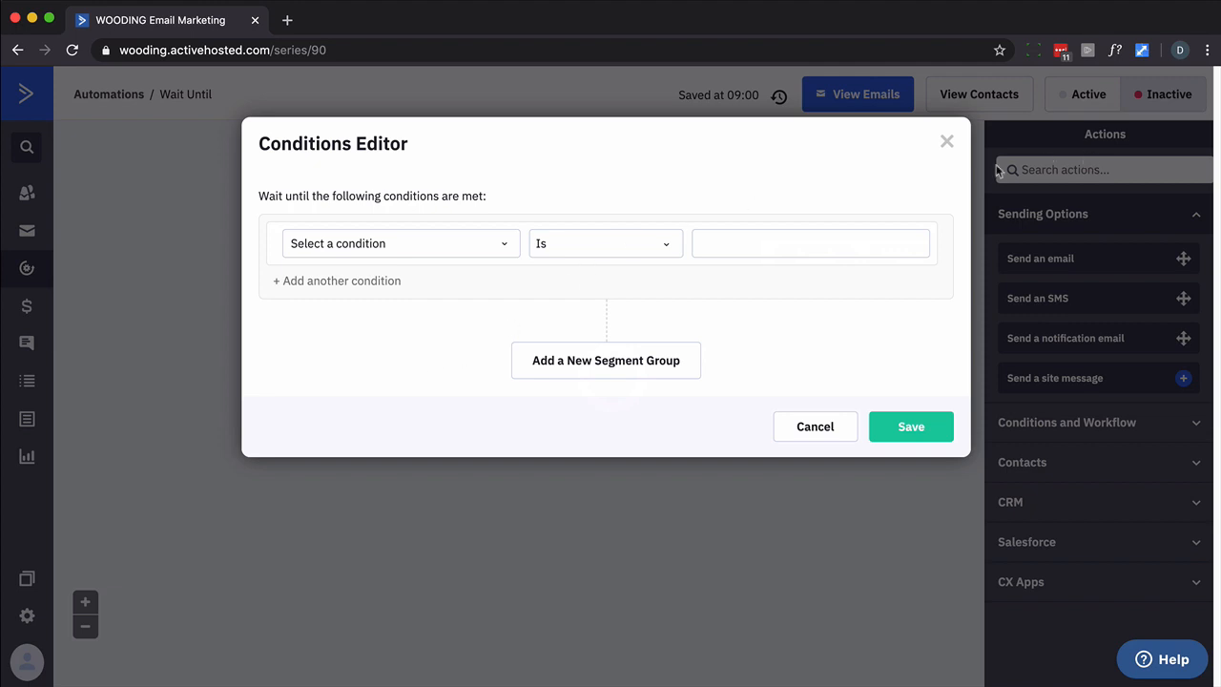
{"action": "left_click", "coordinate": [817, 429]}
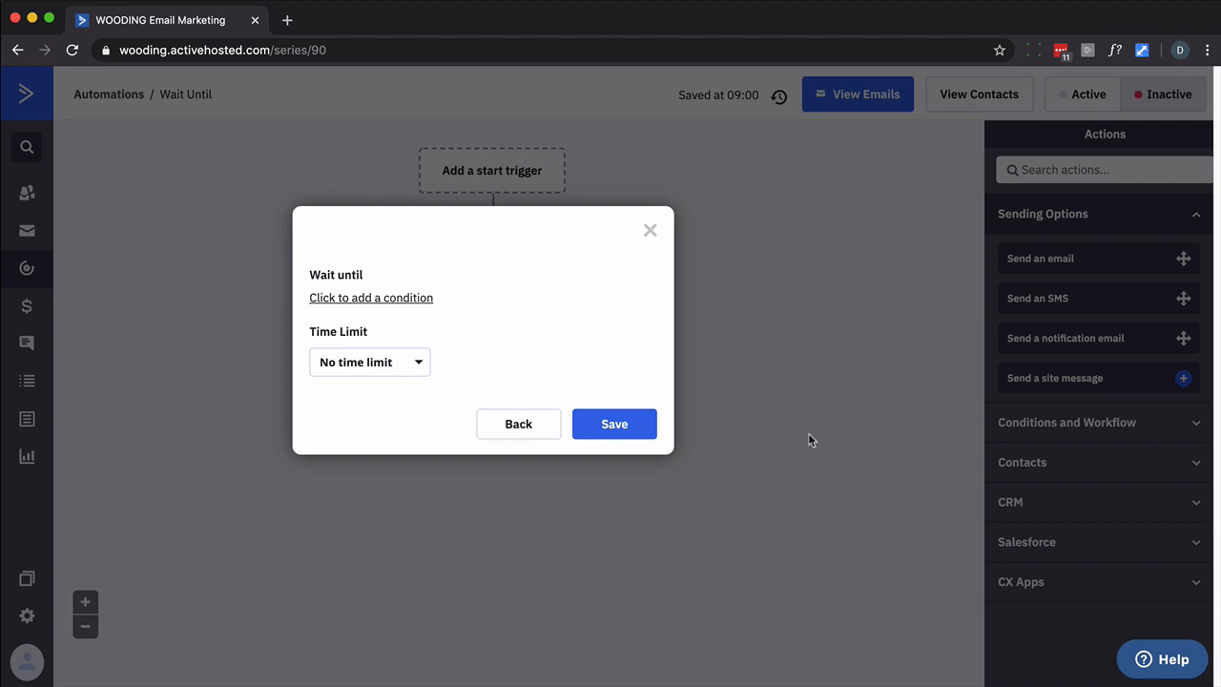
{"action": "left_click", "coordinate": [650, 230]}
{"action": "left_click", "coordinate": [525, 344]}
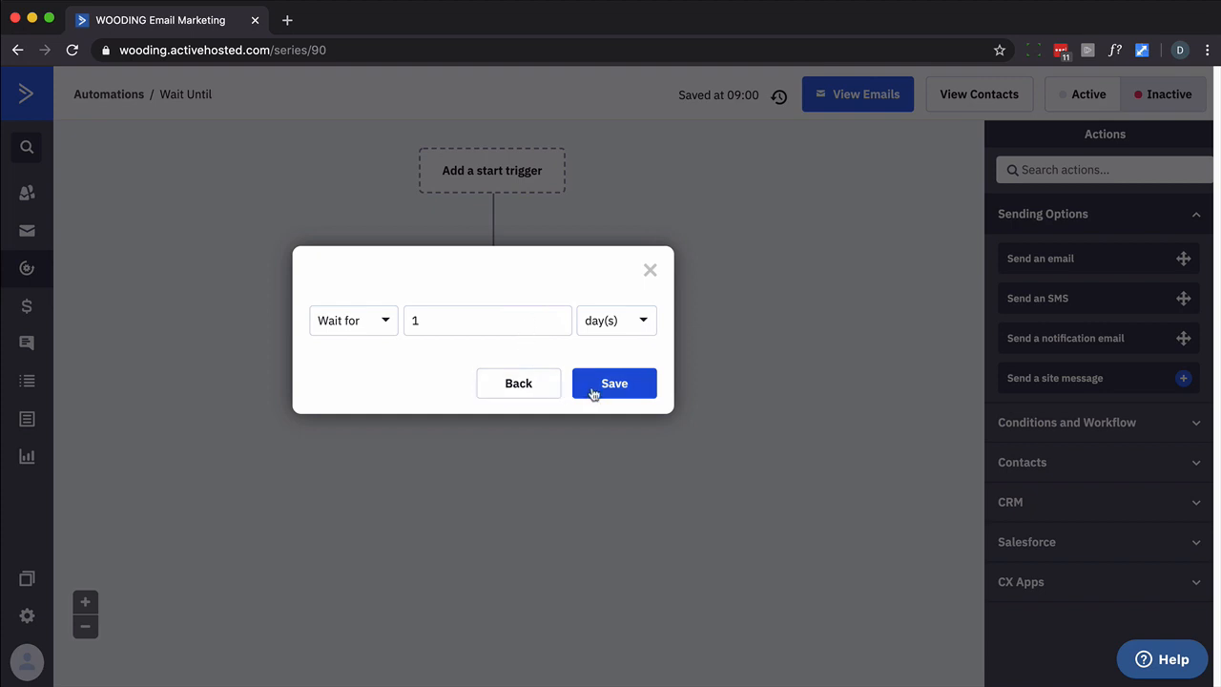
Delete the Wait for 1 day(s) node from the canvas
{"action": "left_click", "coordinate": [652, 274]}
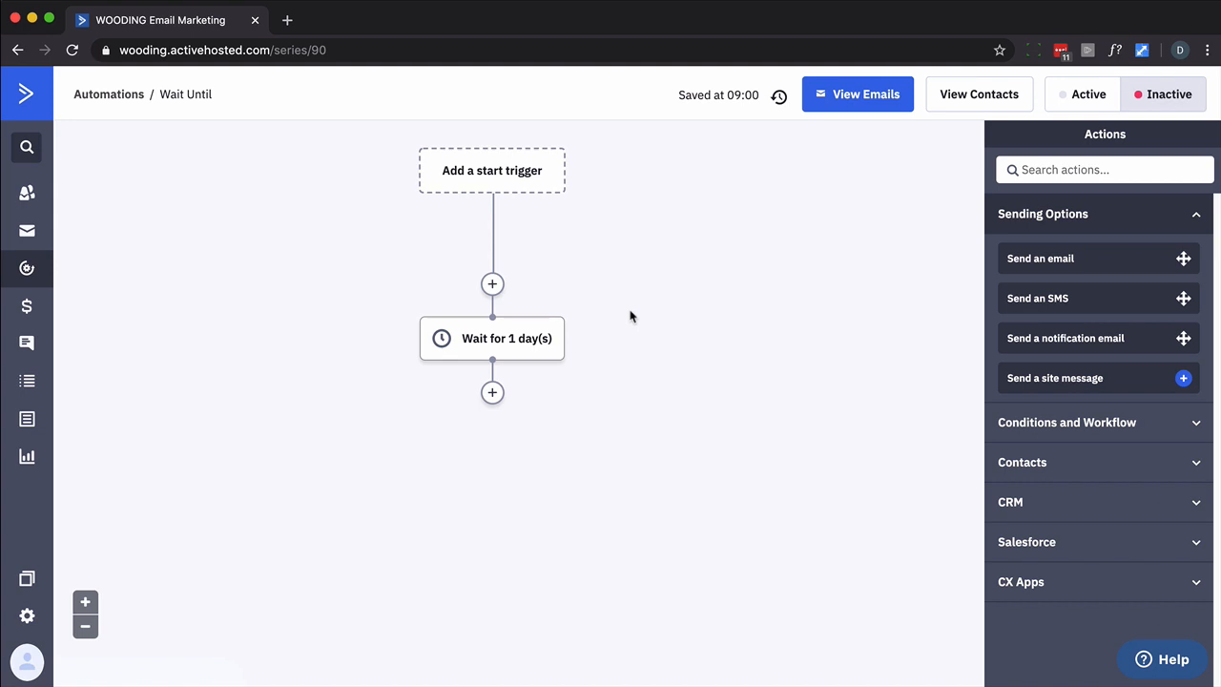
{"action": "mouse_move", "coordinate": [550, 351]}
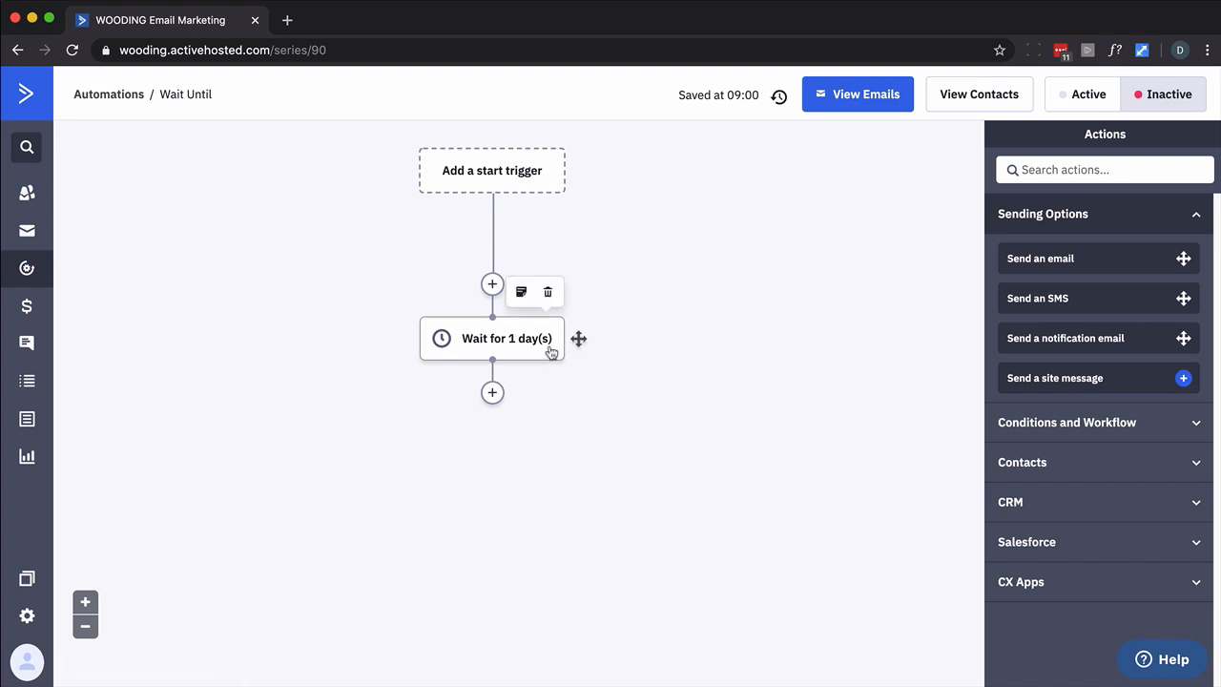
{"action": "left_click", "coordinate": [551, 296]}
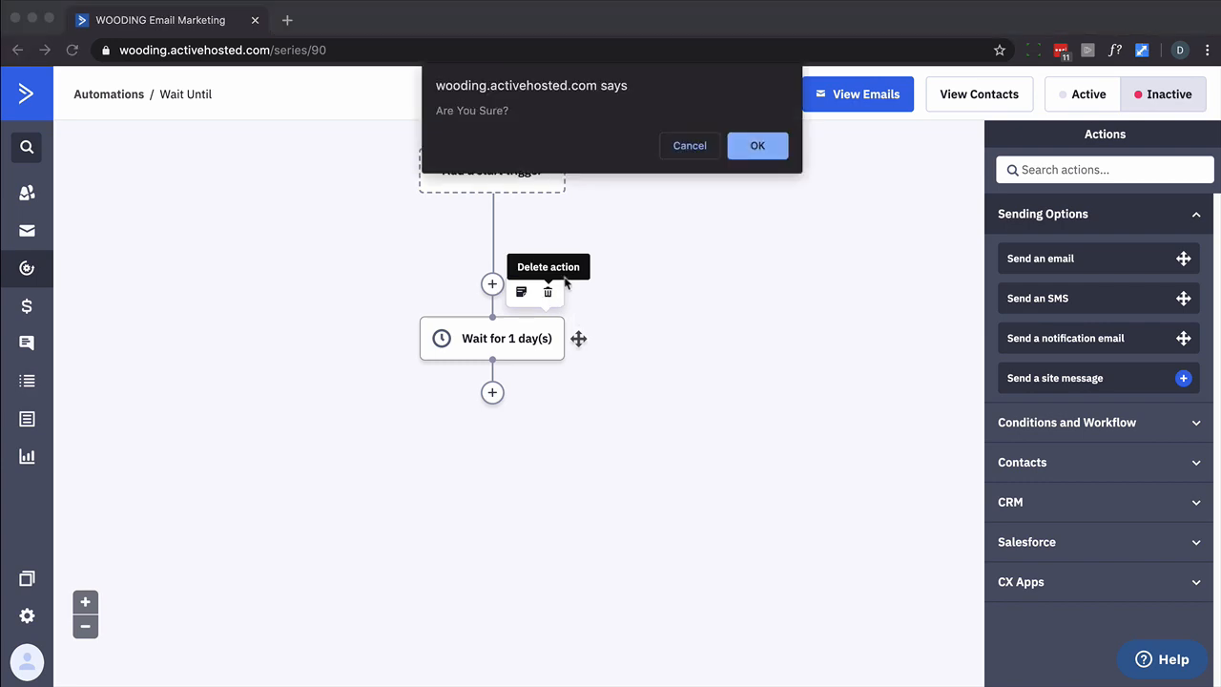
{"action": "left_click", "coordinate": [765, 149]}
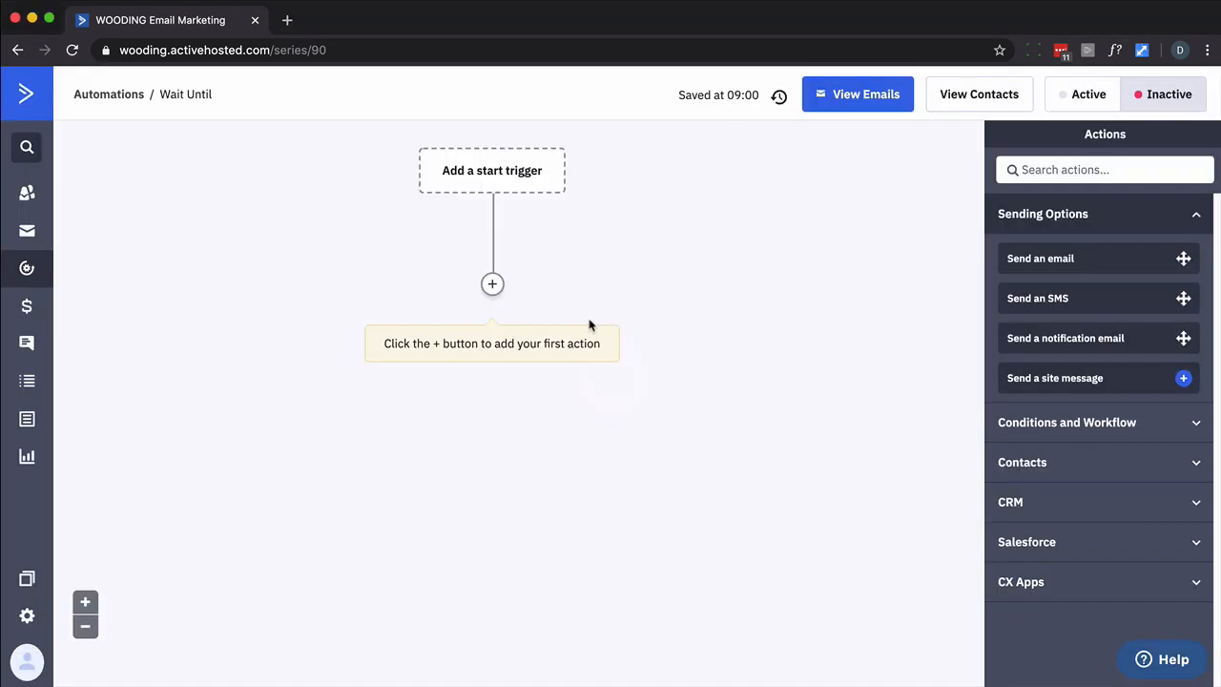
{"action": "left_click", "coordinate": [493, 283]}
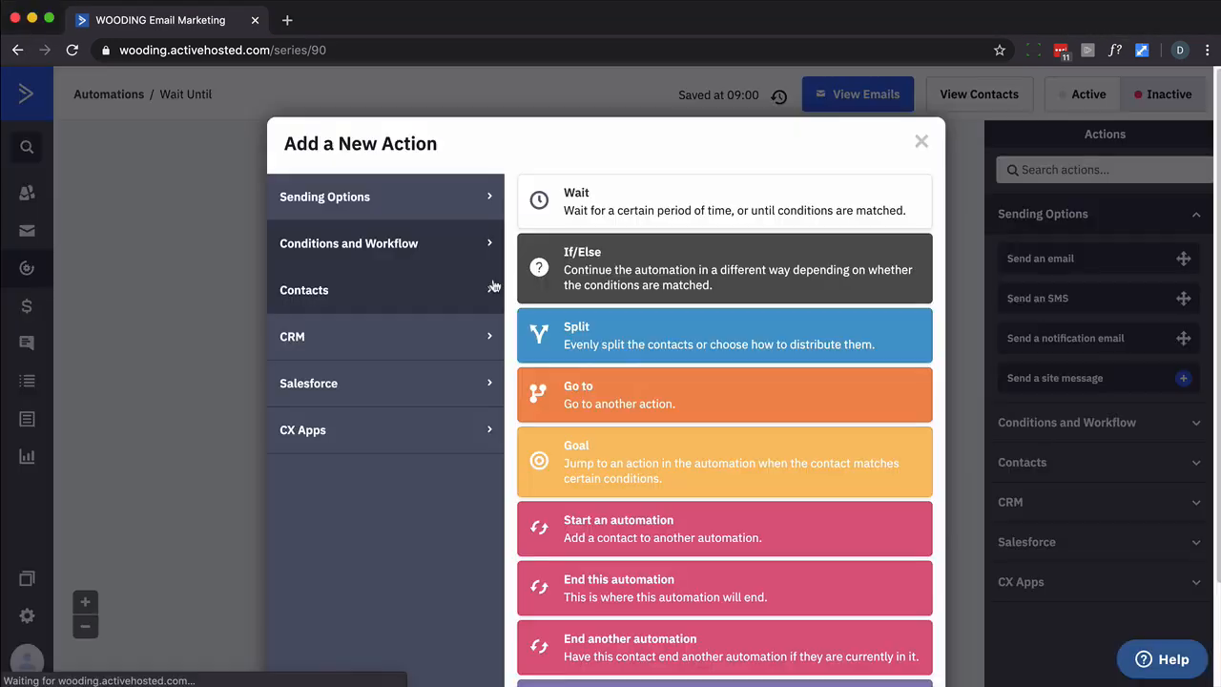
Add a Wait until step conditioned on Current day of the week (America/Boise) Is Sunday
{"action": "left_click", "coordinate": [575, 197]}
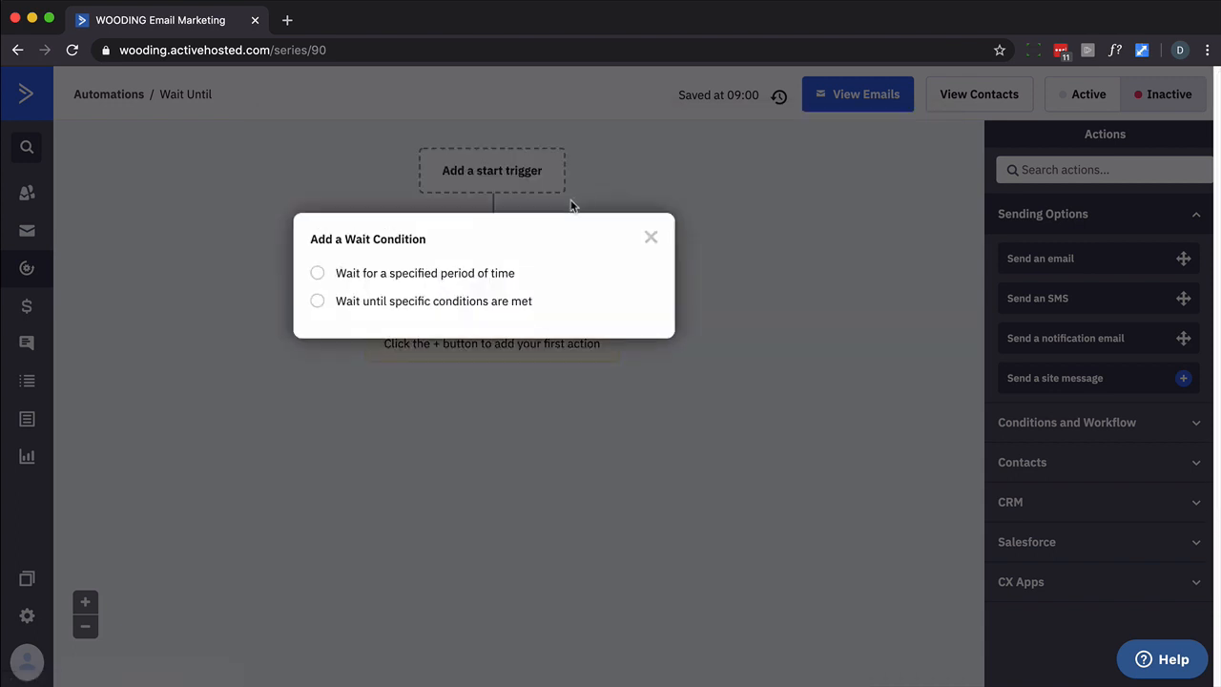
{"action": "left_click", "coordinate": [491, 307]}
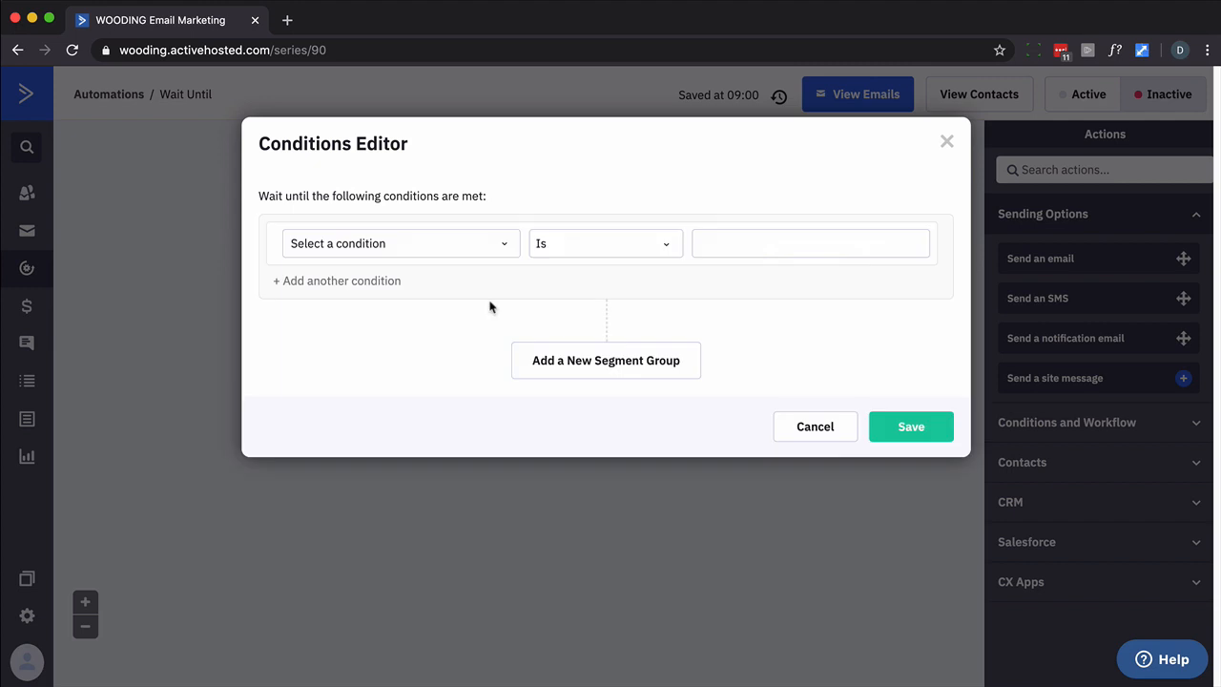
{"action": "left_click", "coordinate": [507, 244]}
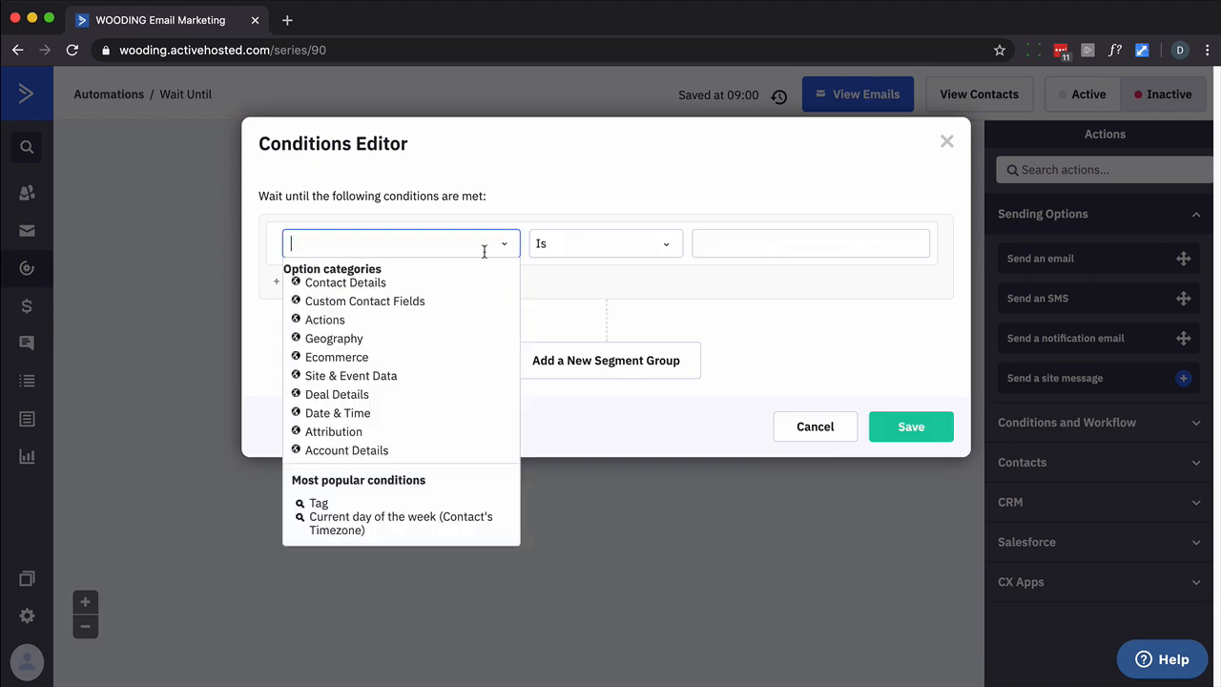
{"action": "left_click", "coordinate": [336, 413]}
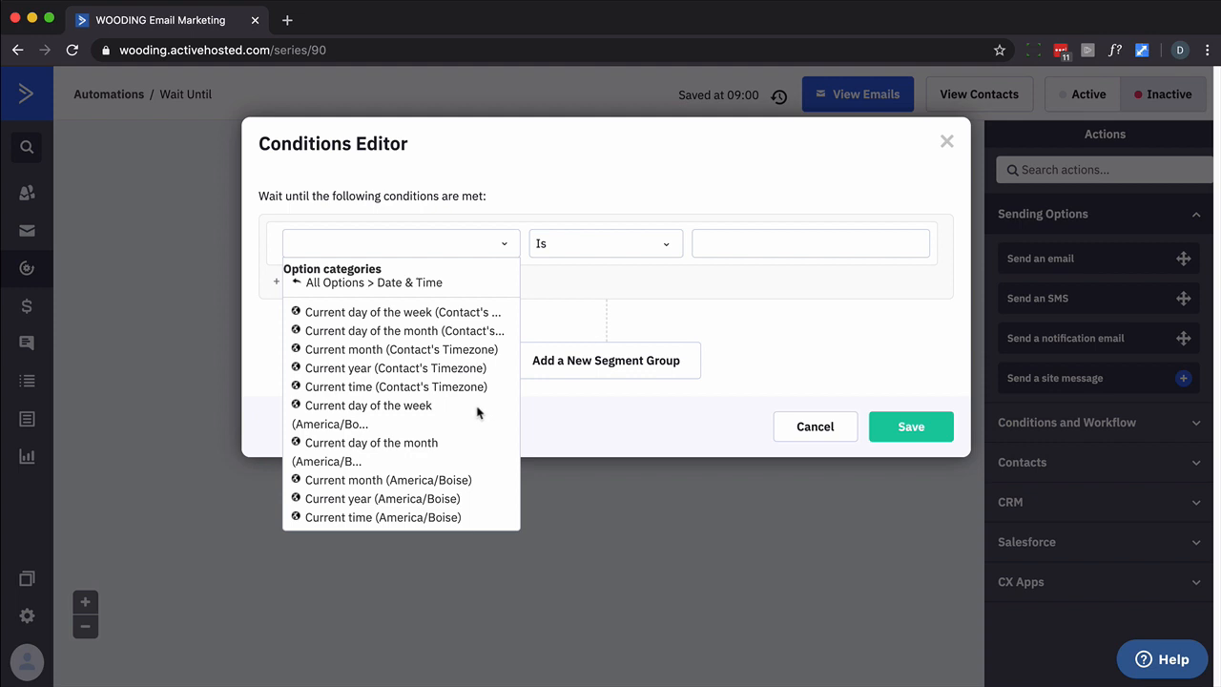
{"action": "left_click", "coordinate": [425, 406]}
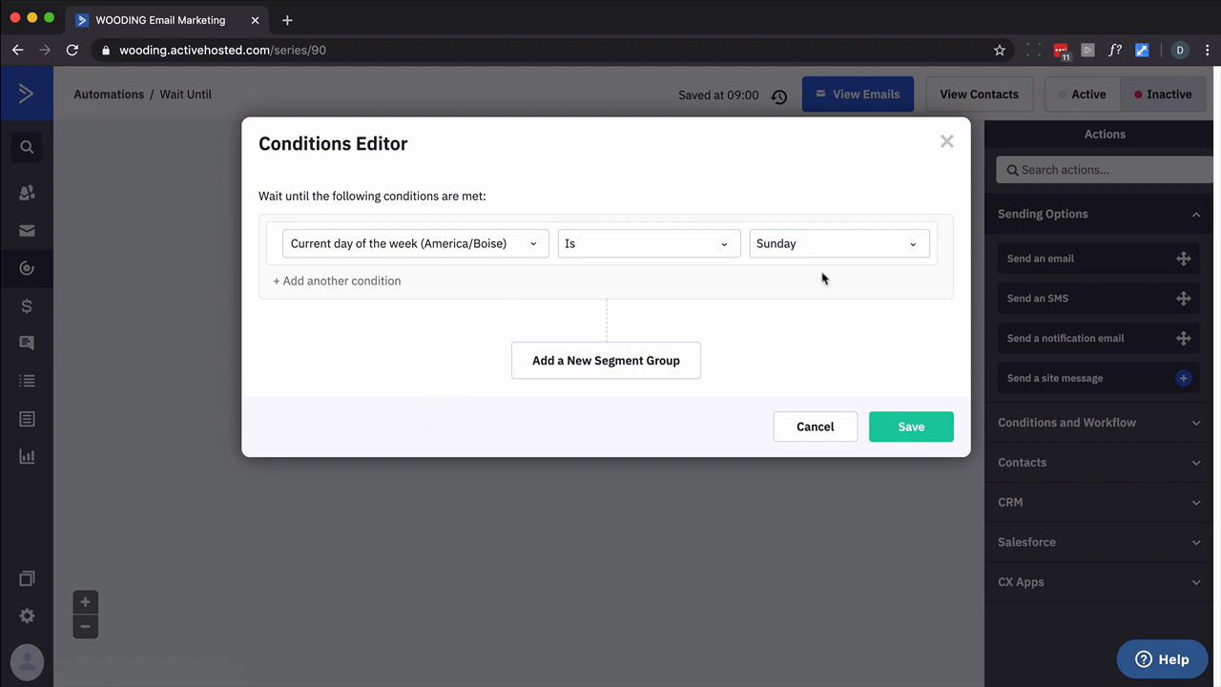
Change the day condition's value from Sunday to Weekday
{"action": "left_click", "coordinate": [869, 243]}
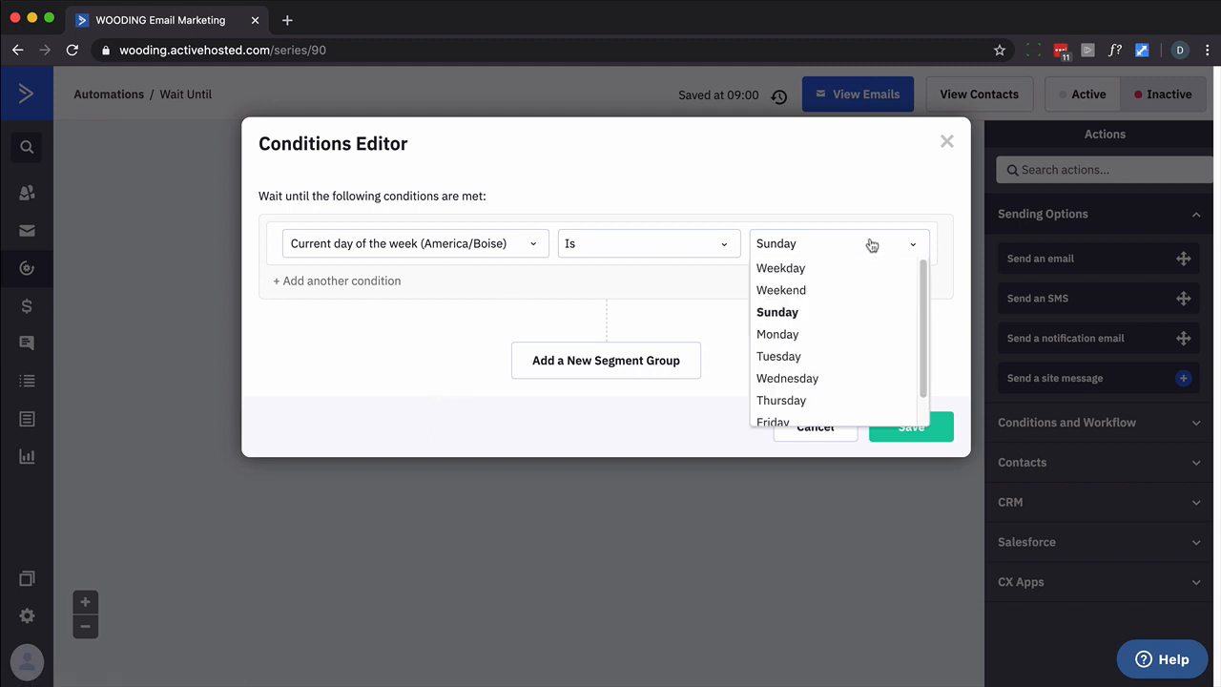
{"action": "left_click", "coordinate": [780, 269]}
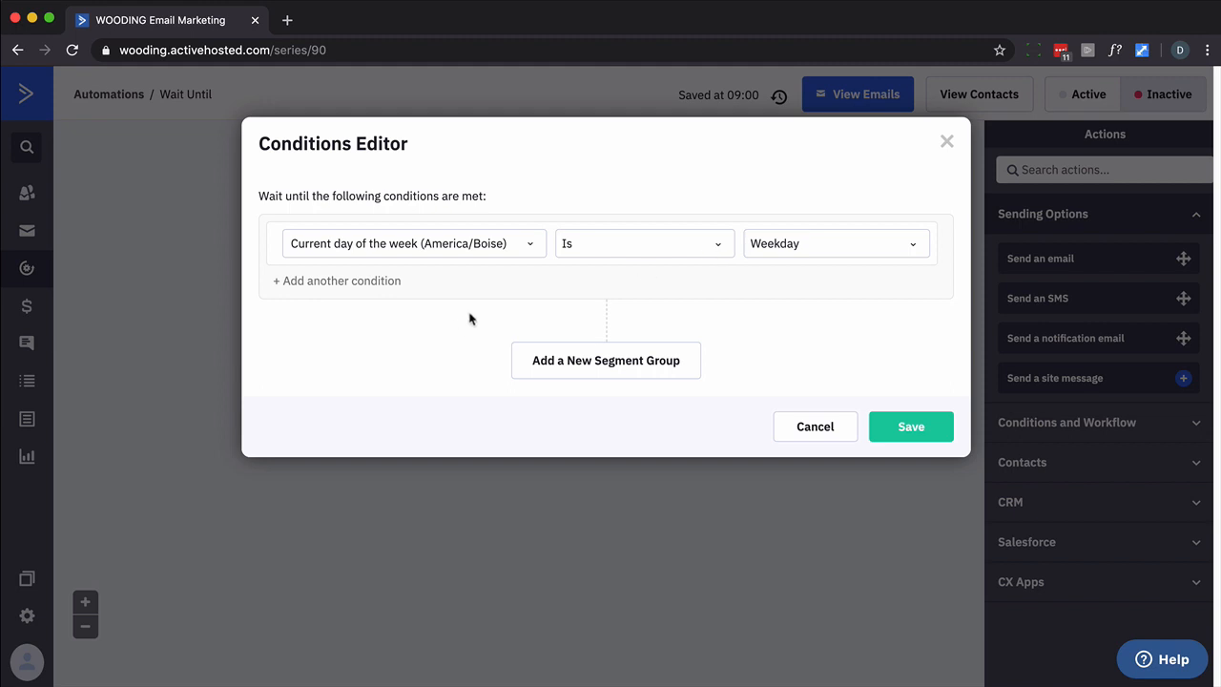
{"action": "left_click", "coordinate": [527, 246]}
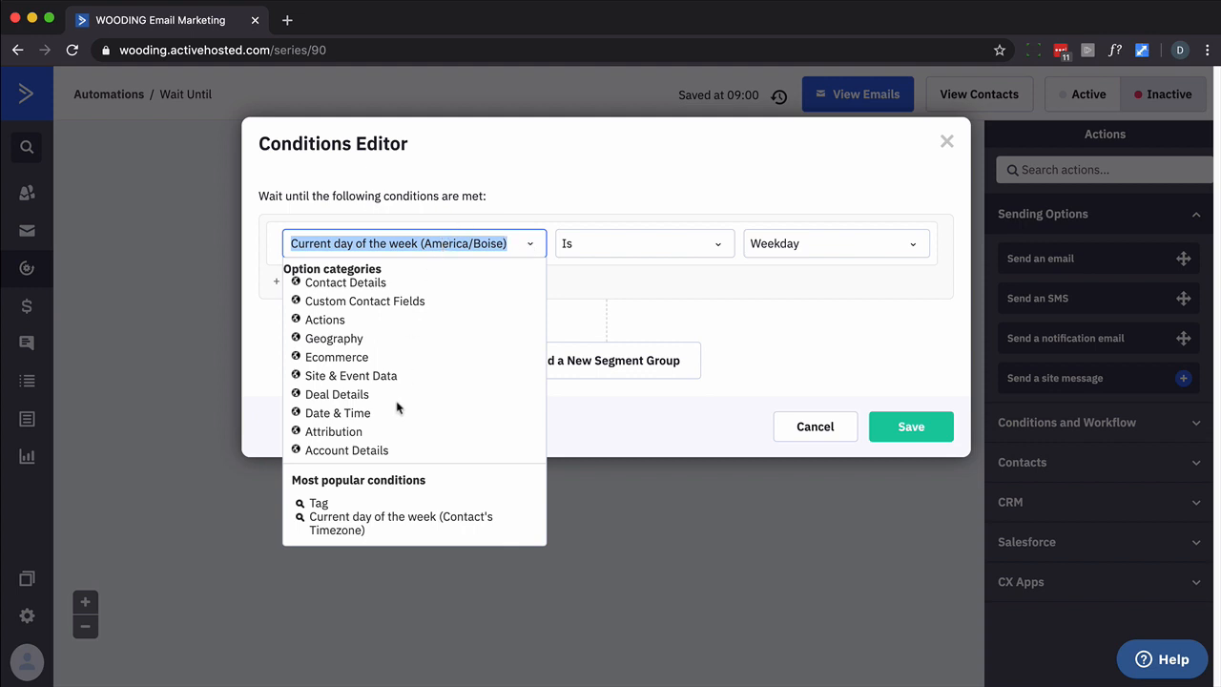
{"action": "left_click", "coordinate": [352, 417]}
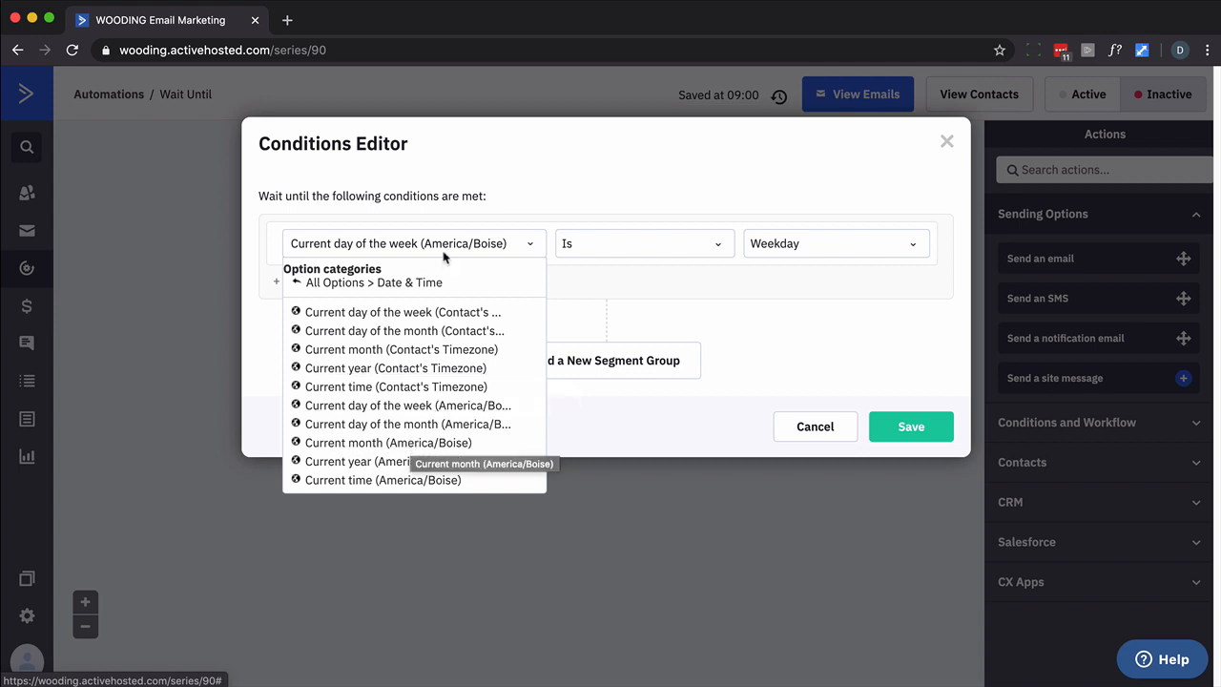
Set the first condition's day to Monday and add a second condition row
{"action": "left_click", "coordinate": [530, 246]}
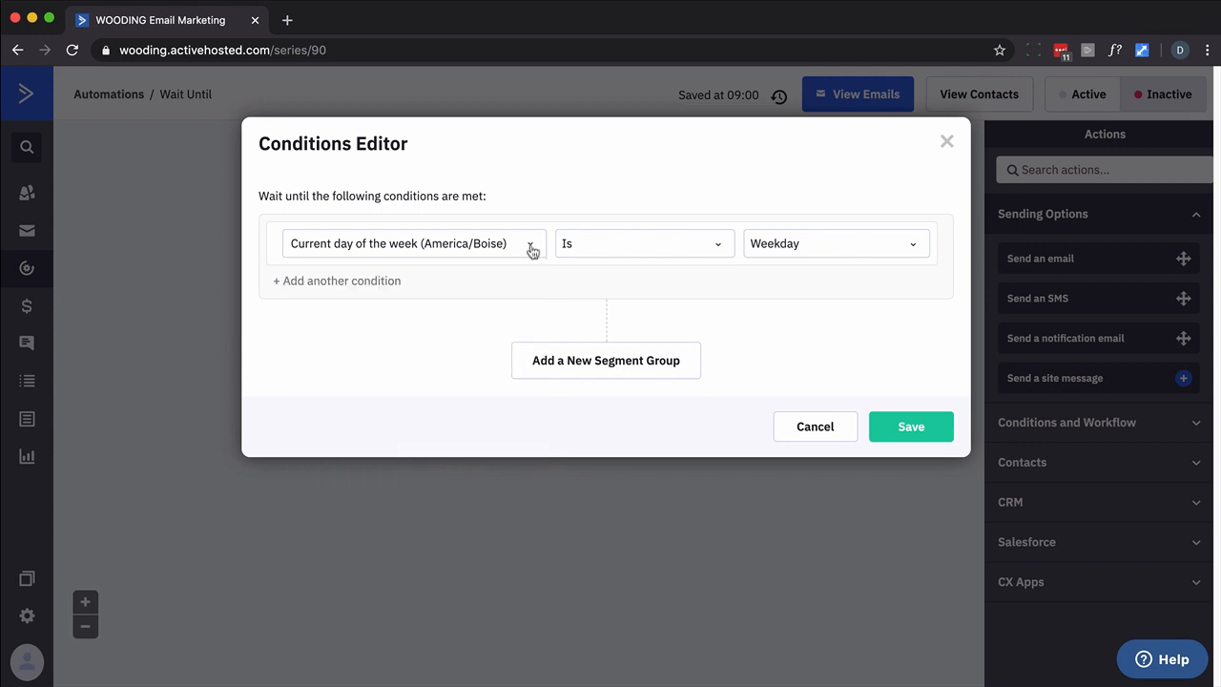
{"action": "left_click", "coordinate": [531, 248]}
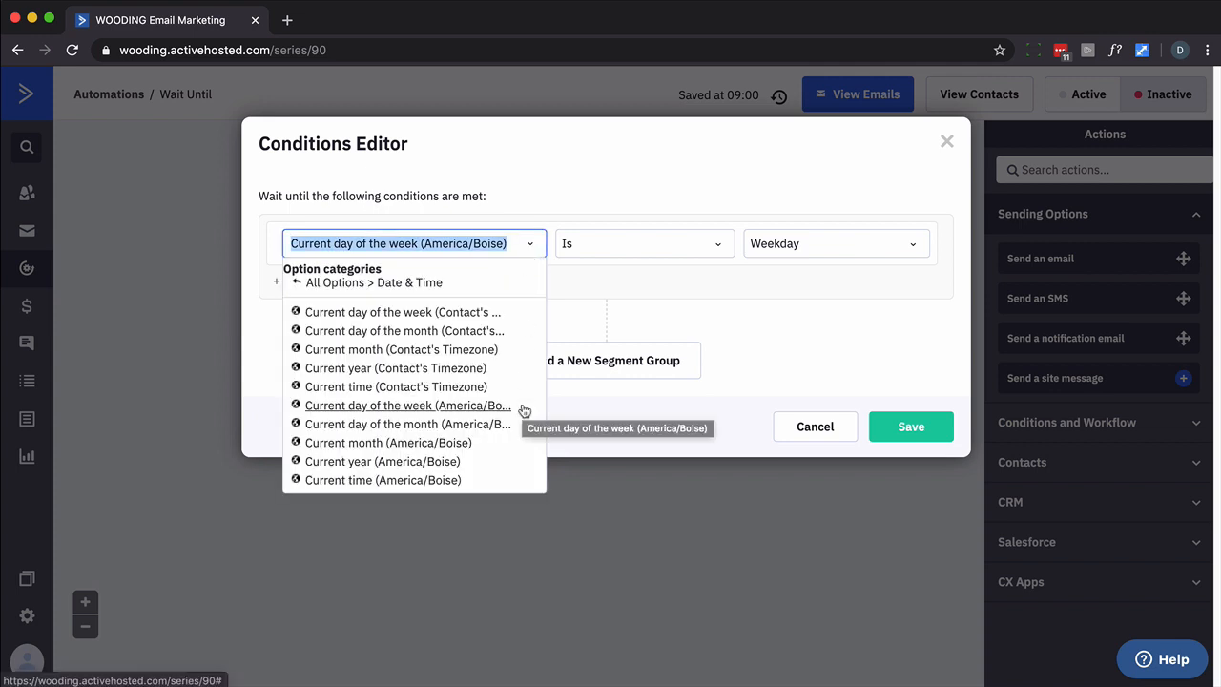
{"action": "left_click", "coordinate": [831, 367]}
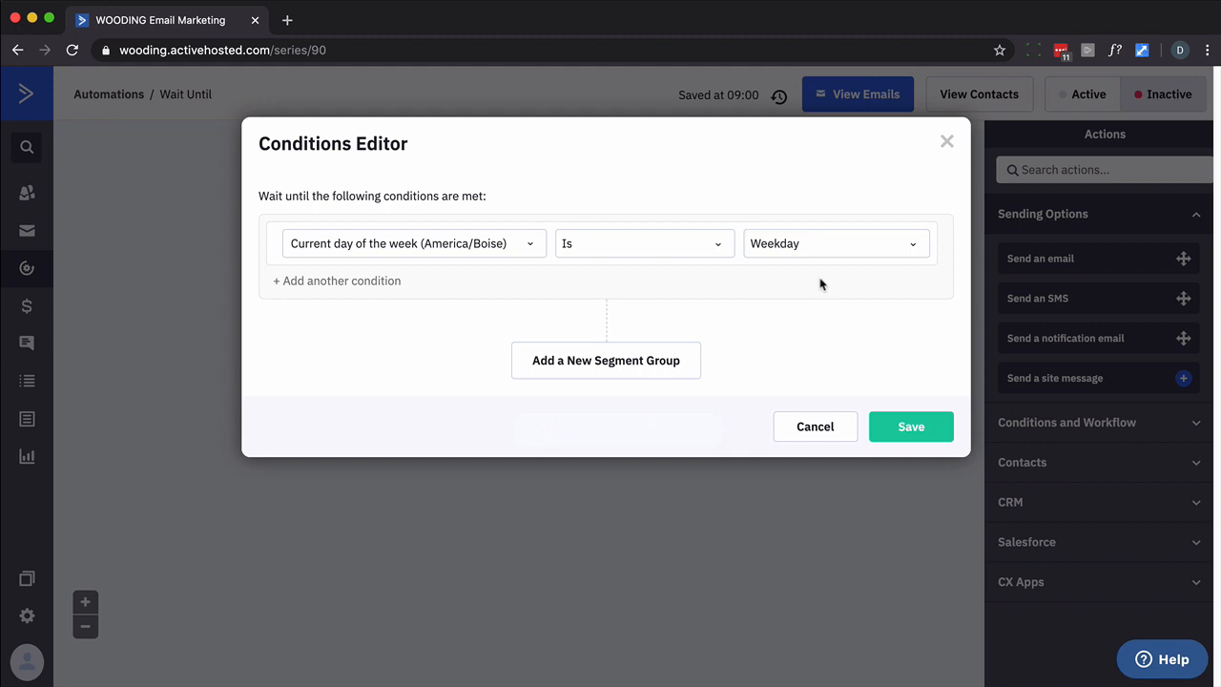
{"action": "left_click", "coordinate": [911, 246]}
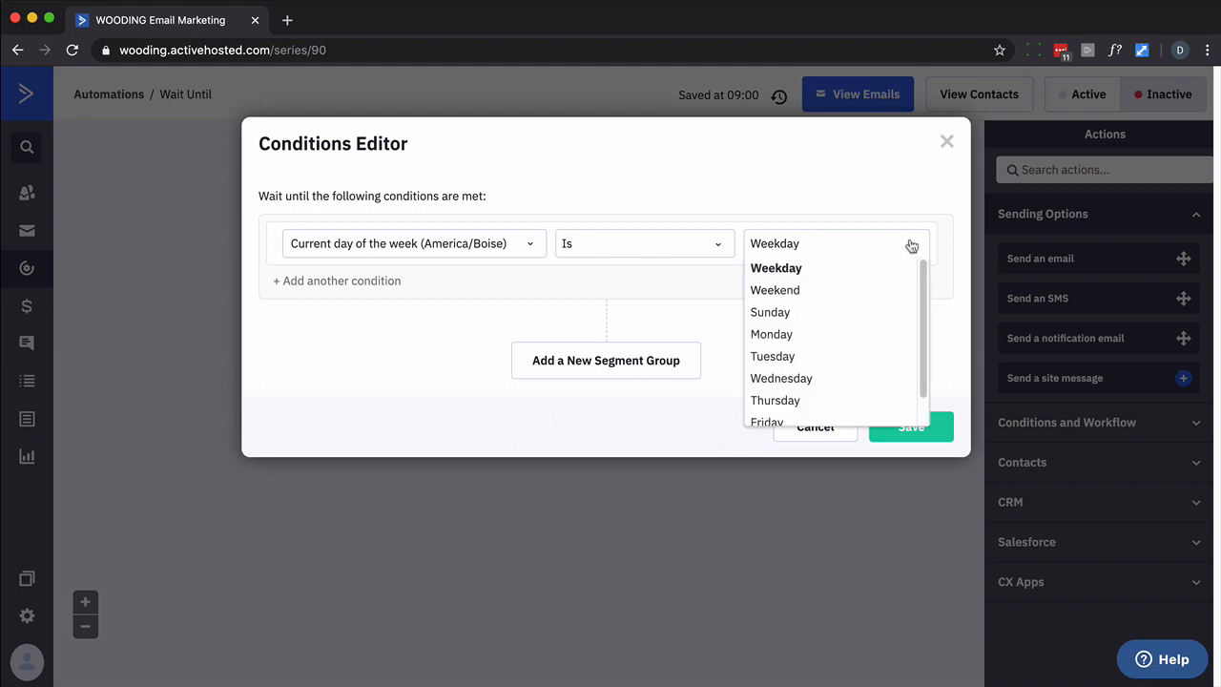
{"action": "left_click", "coordinate": [785, 313]}
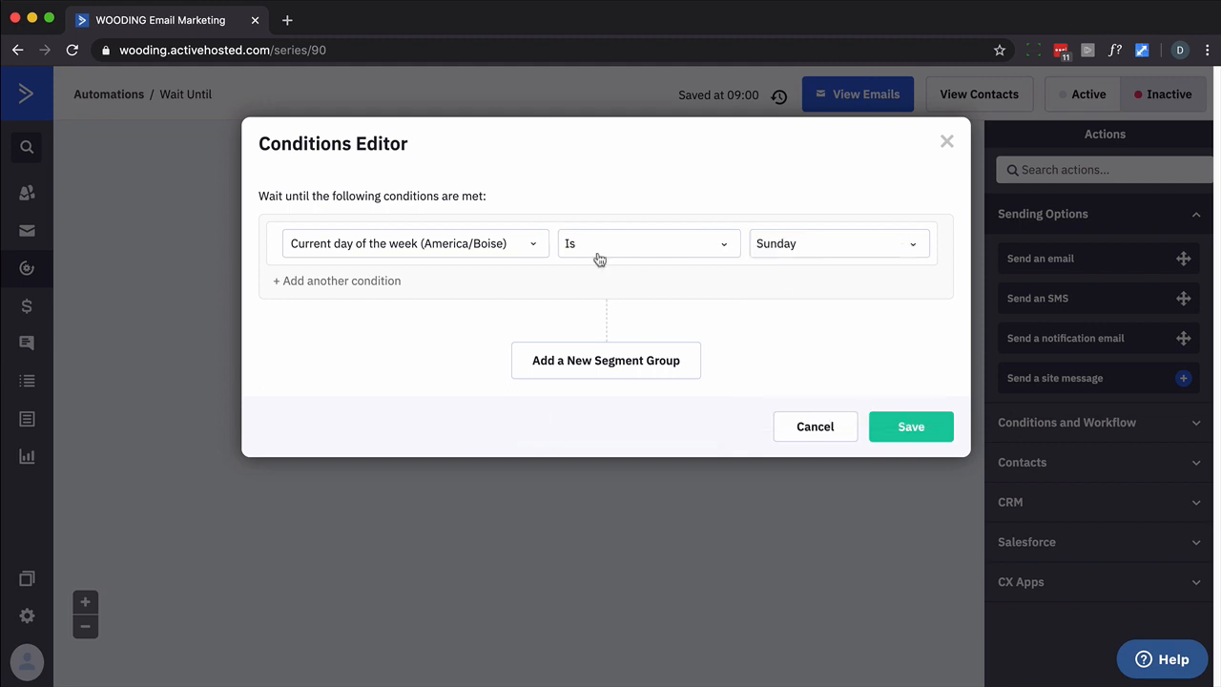
{"action": "left_click", "coordinate": [905, 246]}
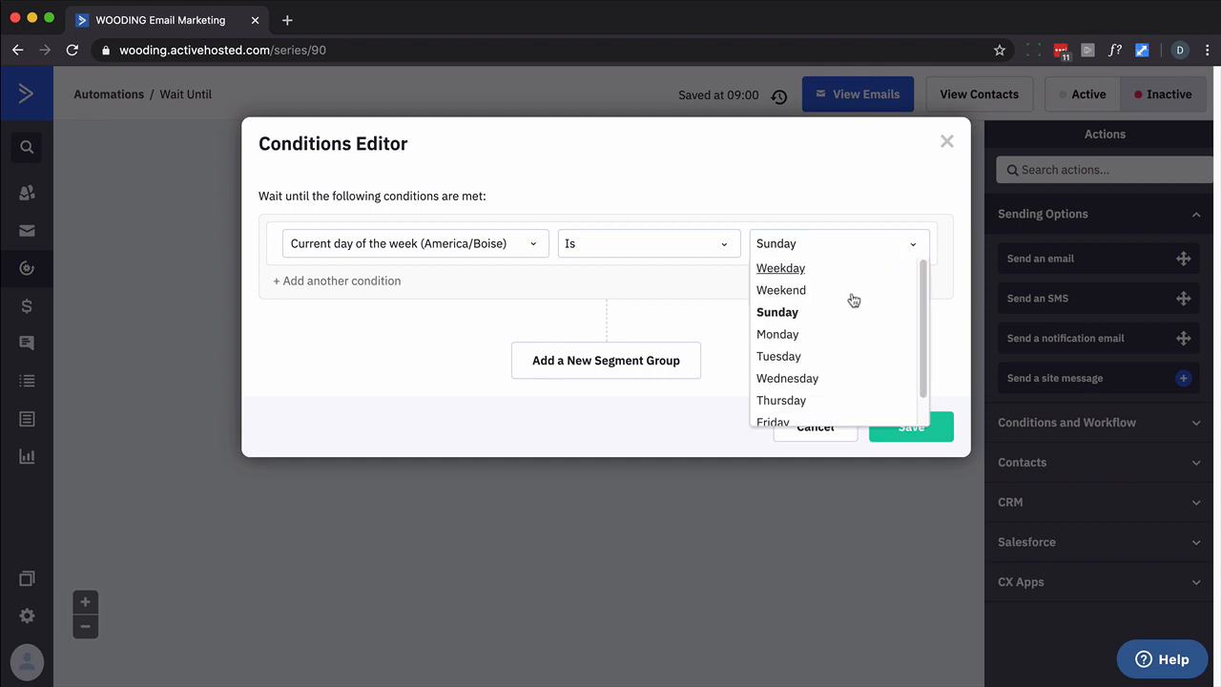
{"action": "left_click", "coordinate": [803, 335]}
{"action": "left_click", "coordinate": [343, 280]}
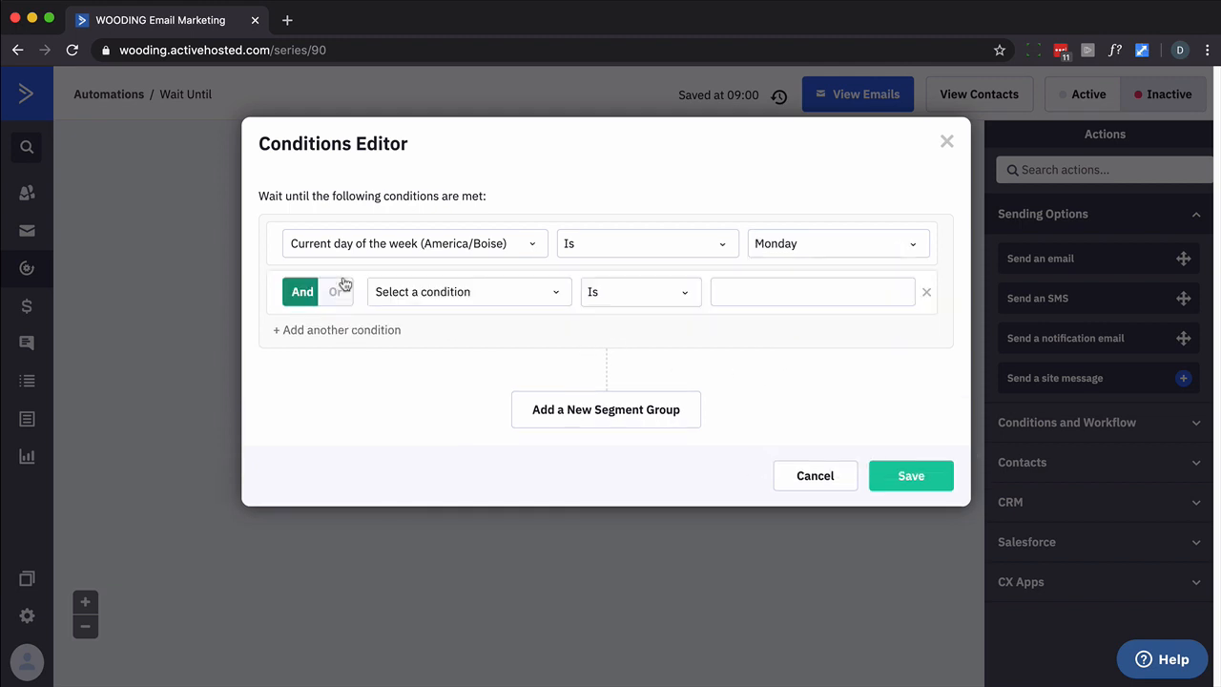
Make the second condition Or Current day of the week (America/Boise) Is Tuesday, then save
{"action": "left_click", "coordinate": [342, 295]}
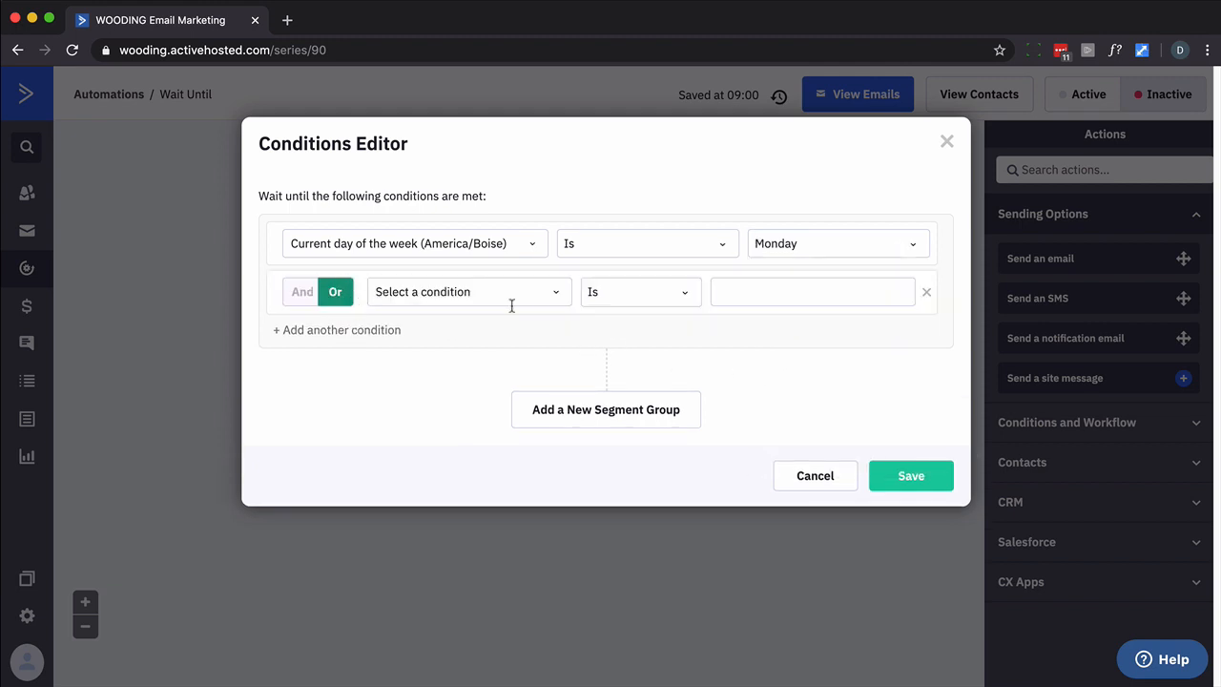
{"action": "left_click", "coordinate": [566, 298]}
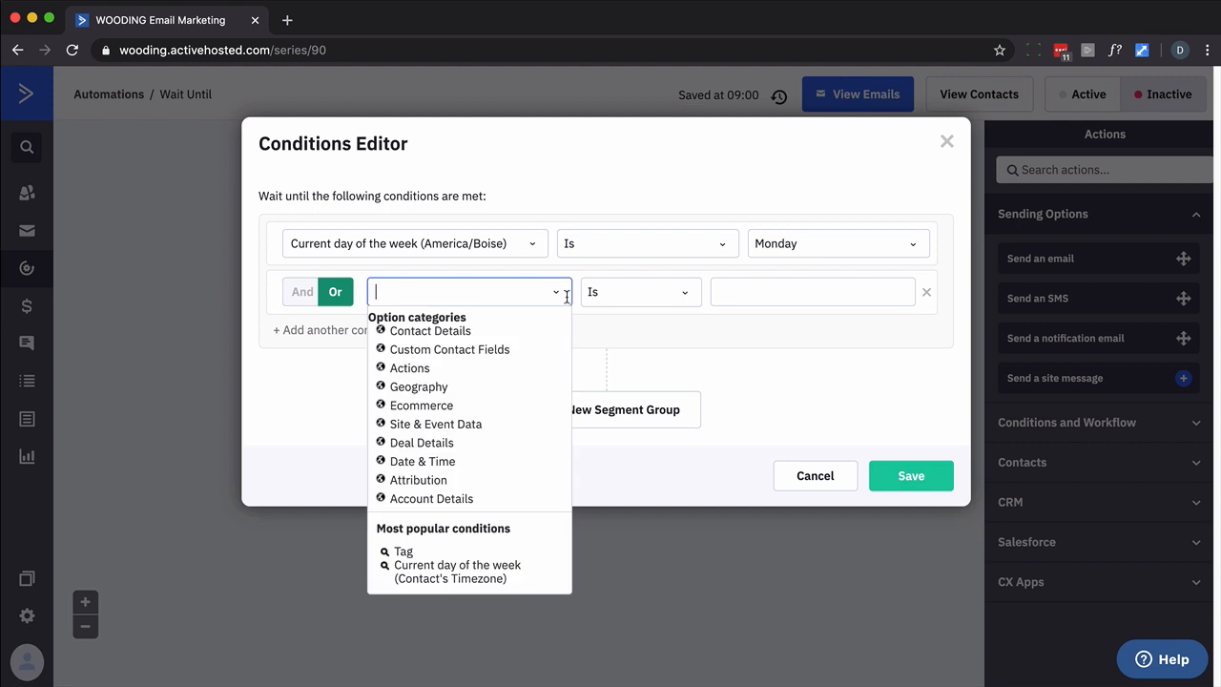
{"action": "left_click", "coordinate": [429, 465]}
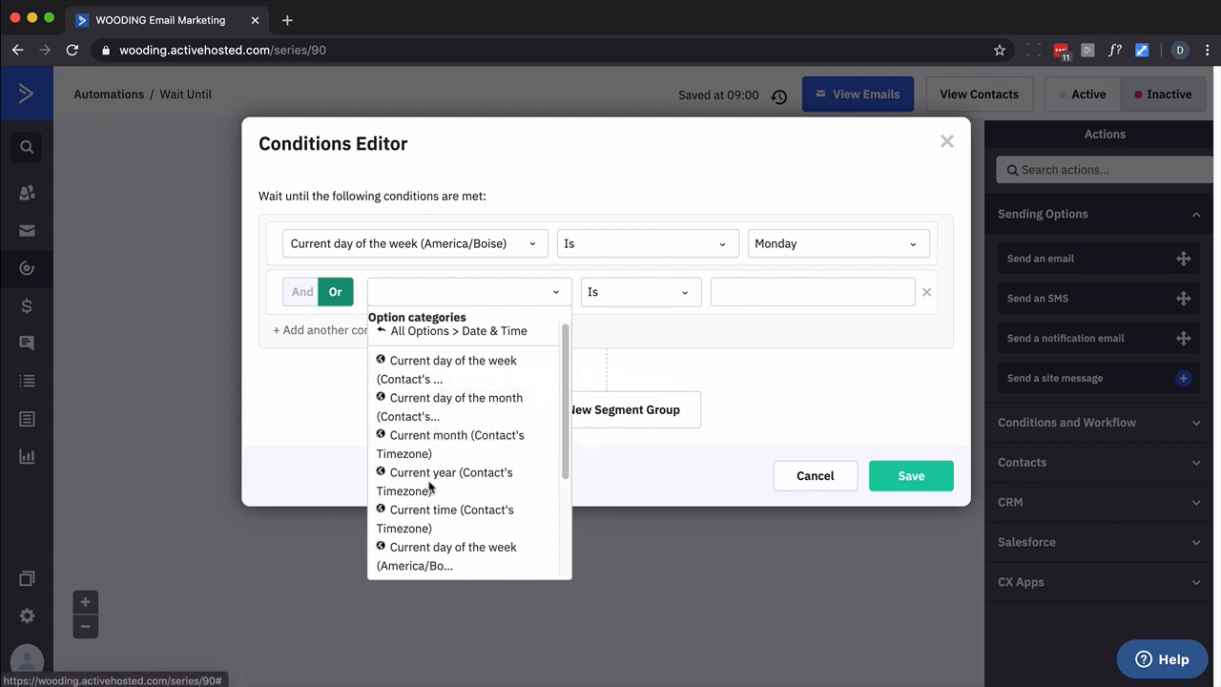
{"action": "scroll", "coordinate": [432, 495], "scroll_direction": "down", "scroll_amount": 1}
{"action": "left_click", "coordinate": [432, 525]}
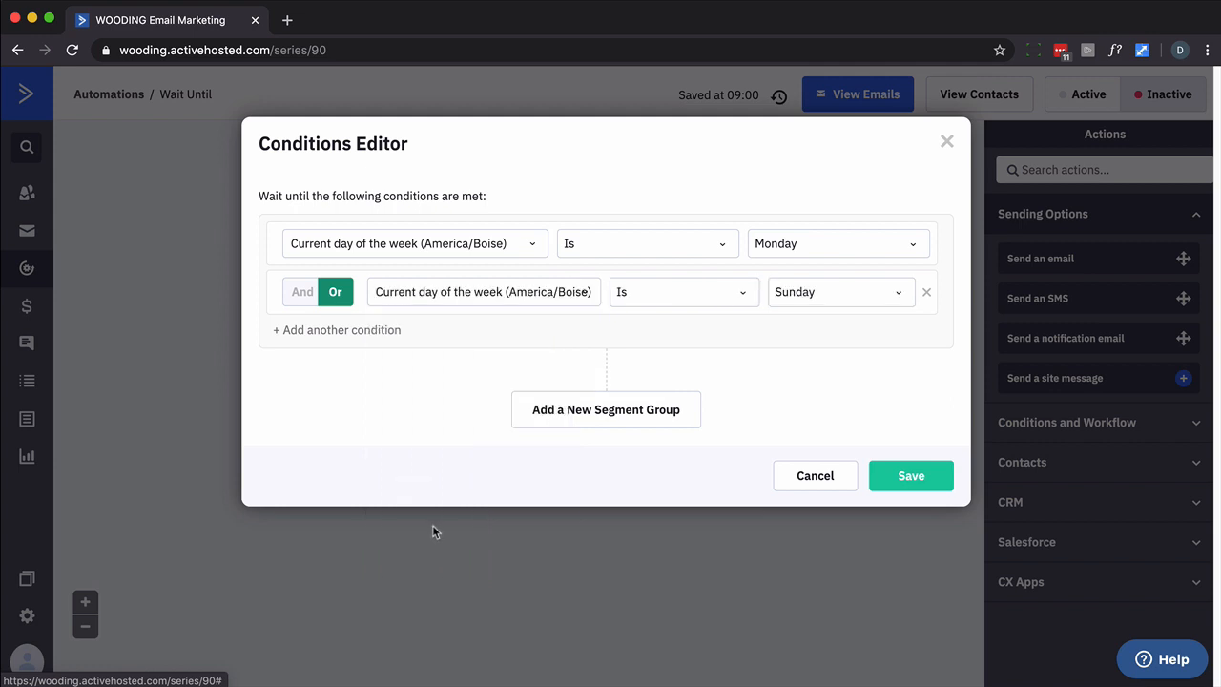
{"action": "left_click", "coordinate": [898, 294]}
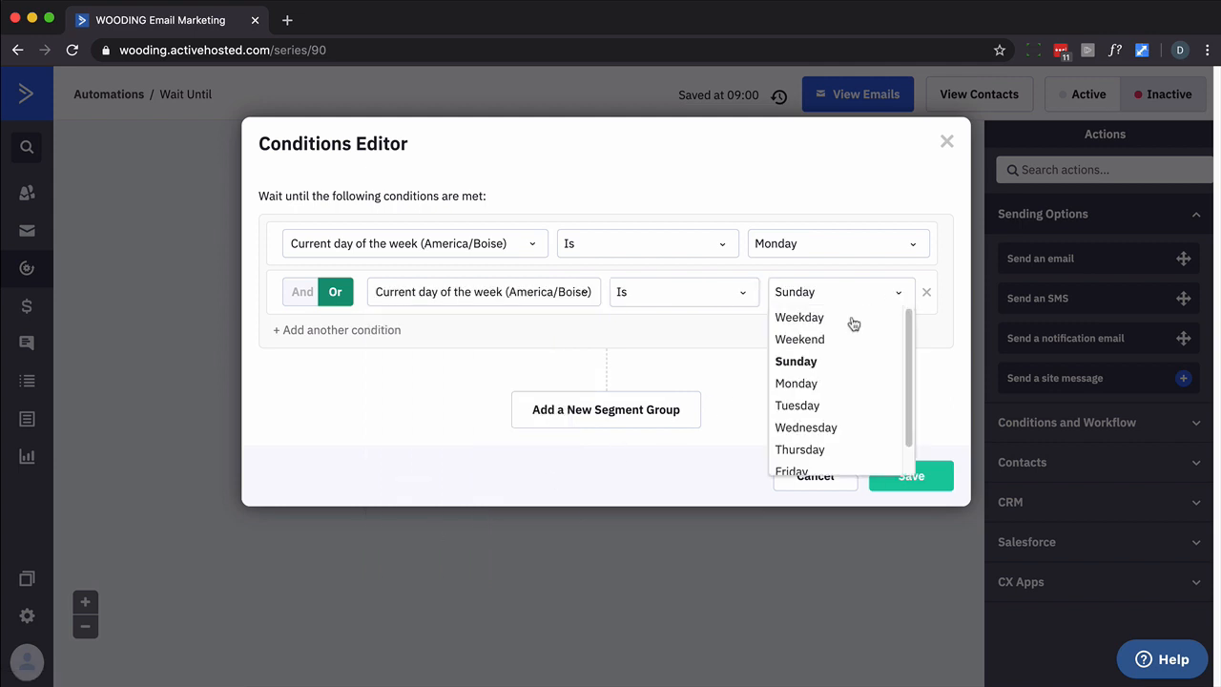
{"action": "left_click", "coordinate": [803, 387]}
{"action": "left_click", "coordinate": [911, 294]}
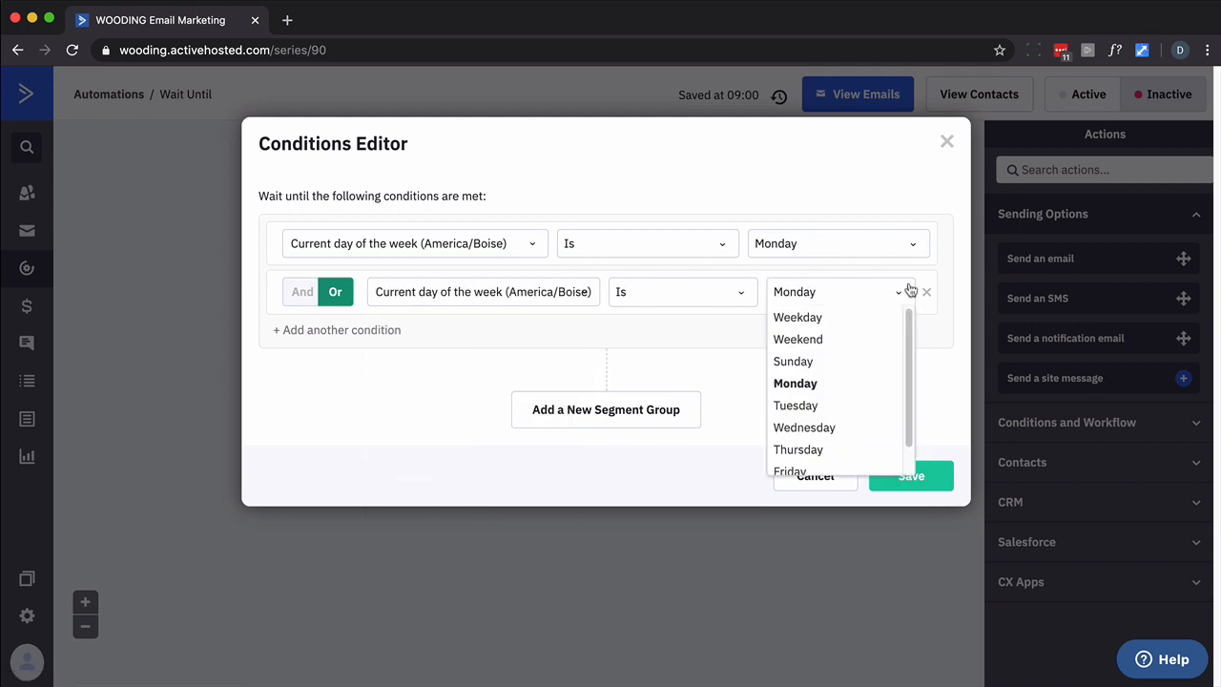
{"action": "left_click", "coordinate": [797, 406]}
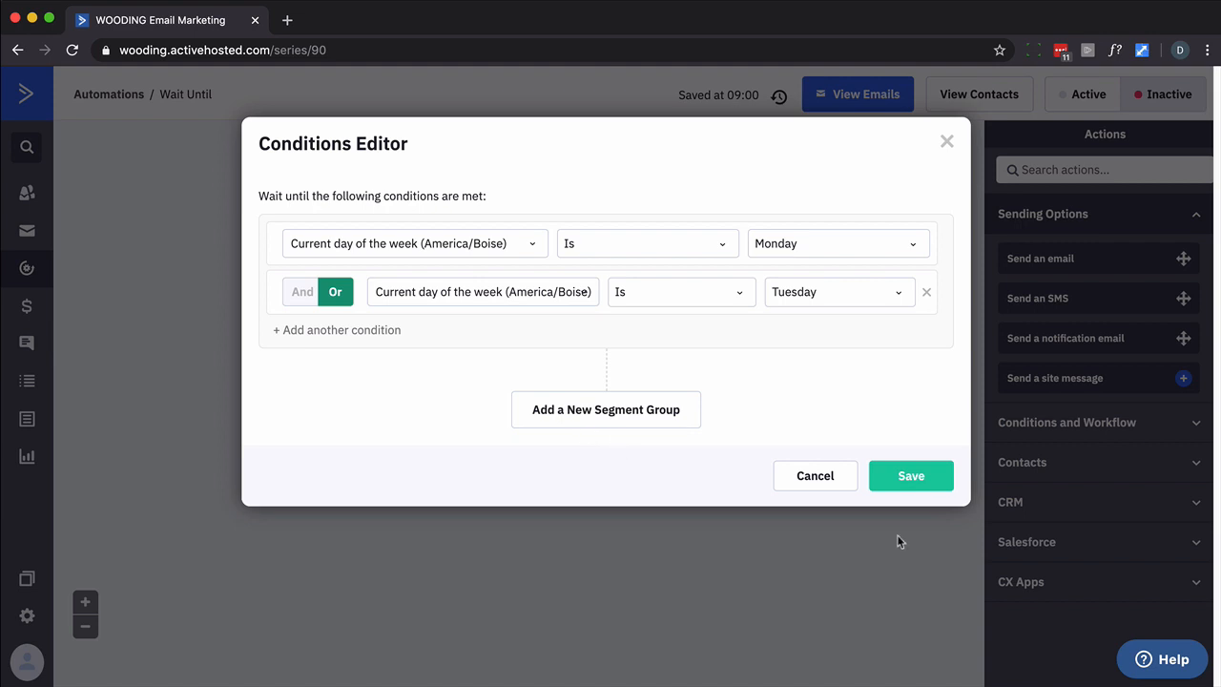
{"action": "left_click", "coordinate": [911, 476]}
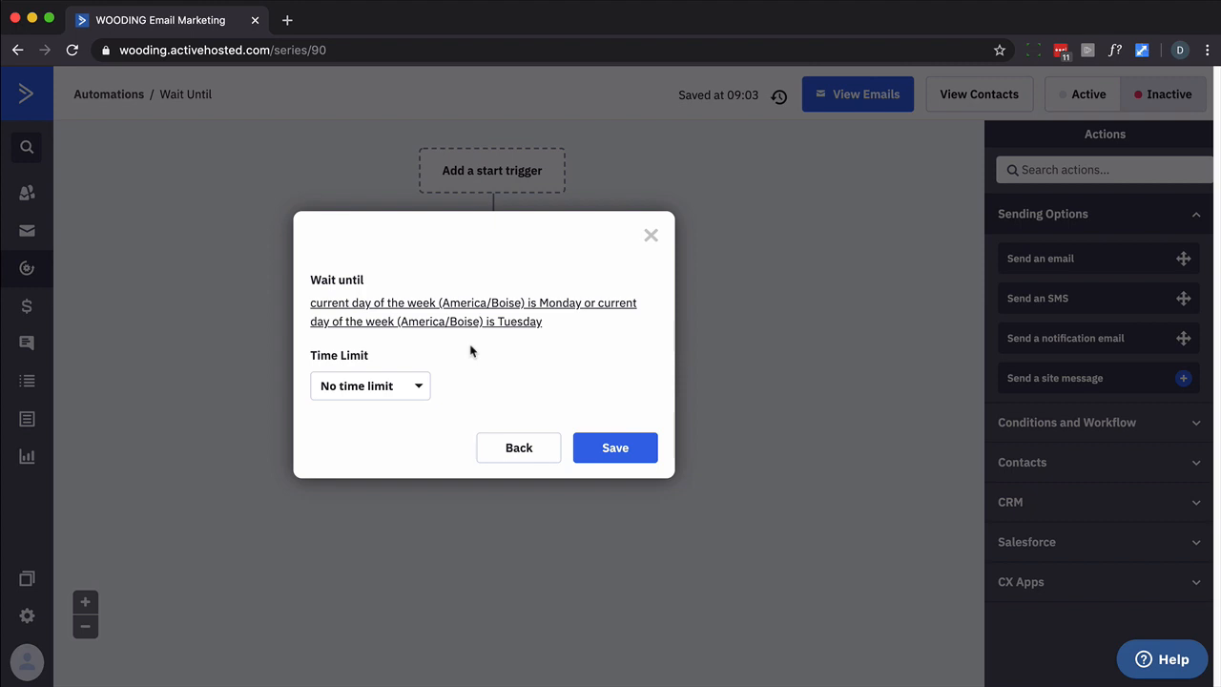
Leave the Monday-or-Tuesday wait's Time Limit set to No time limit
{"action": "left_click", "coordinate": [405, 386]}
{"action": "left_click", "coordinate": [406, 386]}
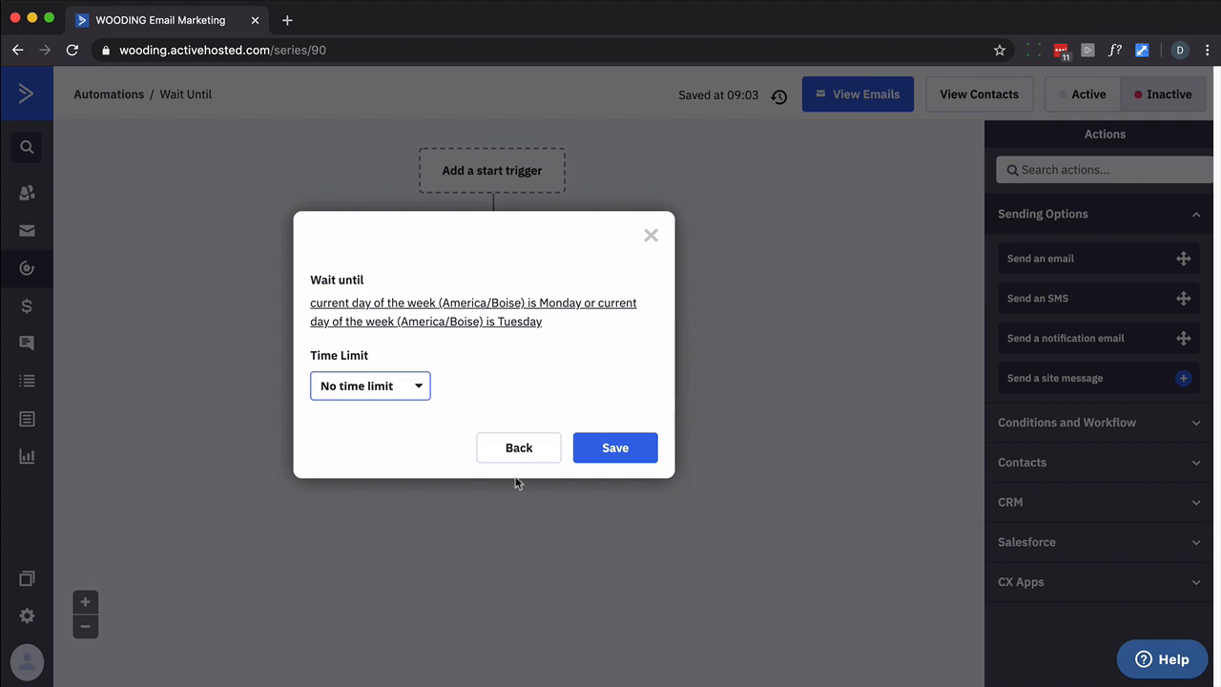
Save the Monday-or-Tuesday (America/Boise) Wait until step onto the automation canvas
{"action": "left_click", "coordinate": [645, 457]}
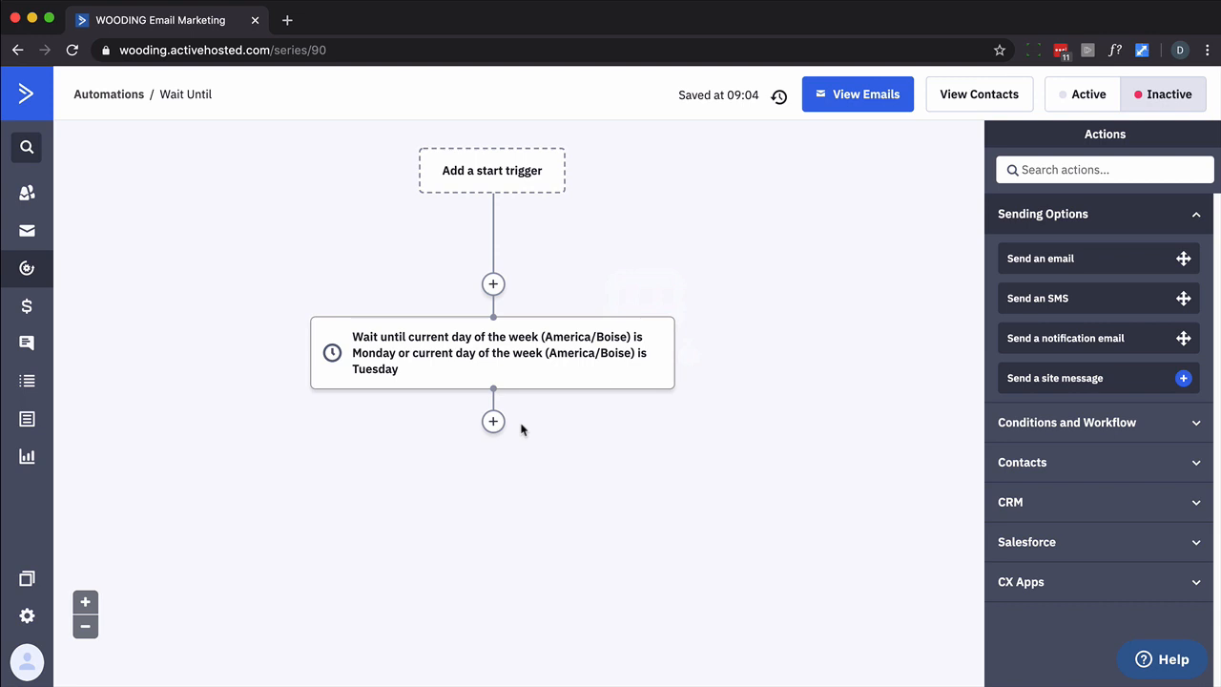
{"action": "mouse_move", "coordinate": [442, 343]}
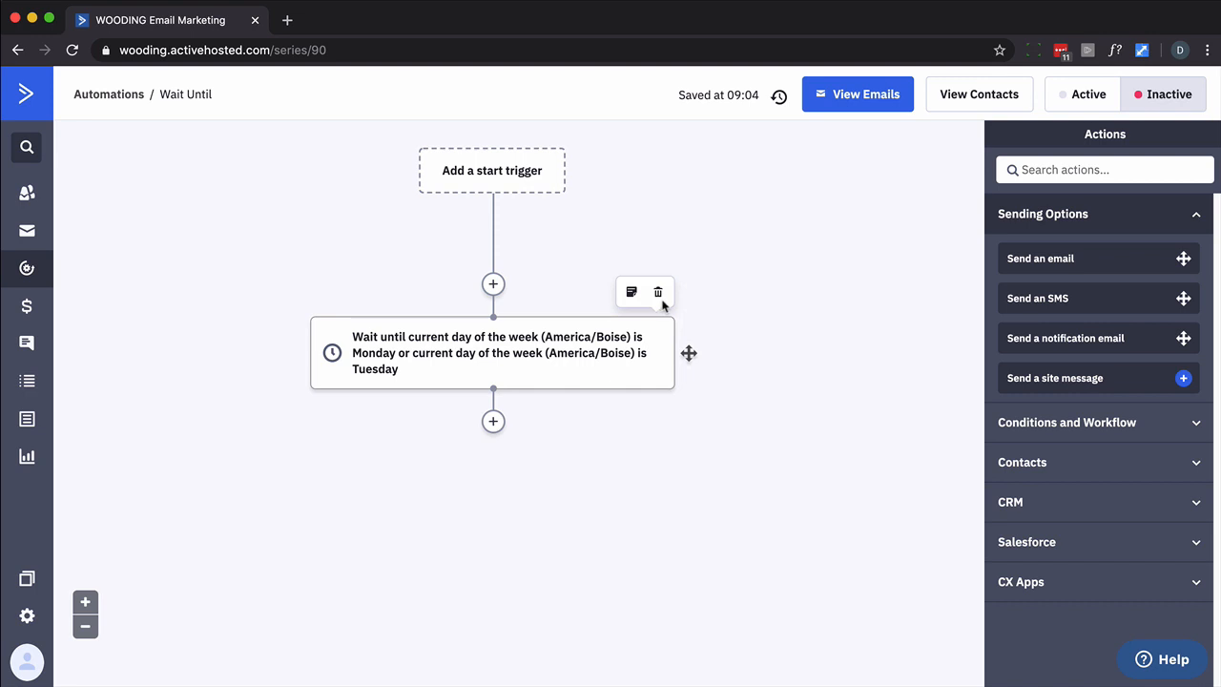
Delete the wait step and add an action entering contacts into Online Course - Main - Abandon
{"action": "left_click", "coordinate": [660, 294]}
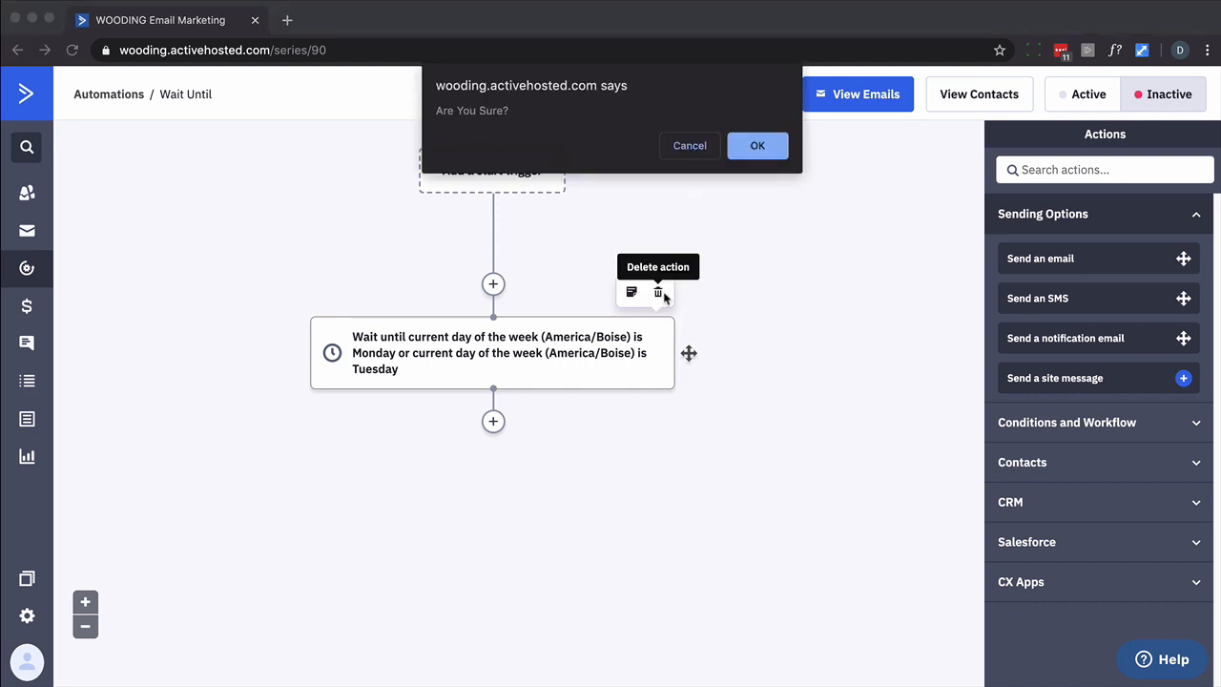
{"action": "left_click", "coordinate": [758, 145]}
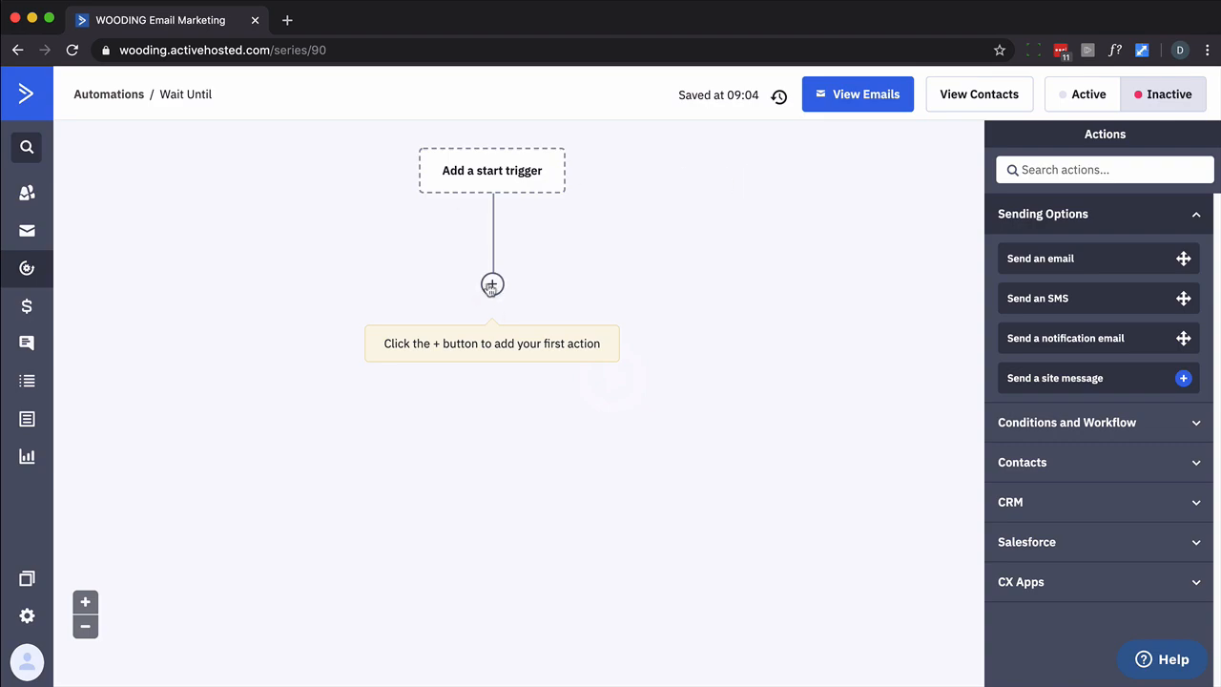
{"action": "left_click", "coordinate": [492, 284]}
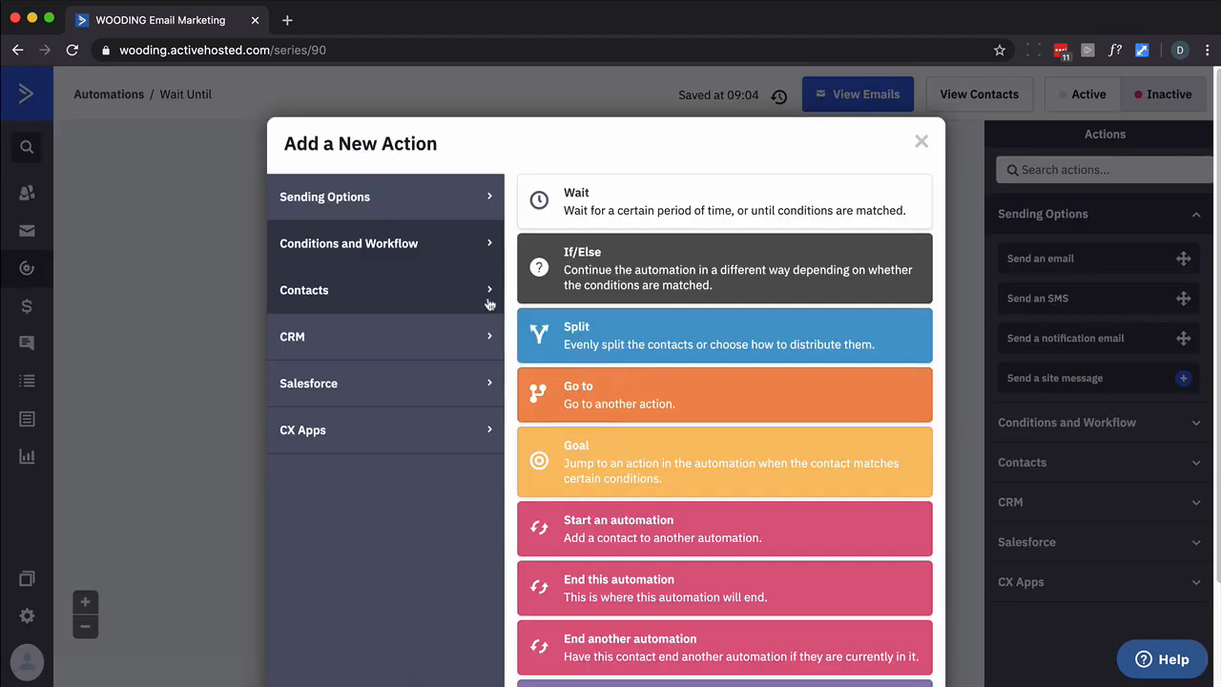
{"action": "left_click", "coordinate": [588, 530]}
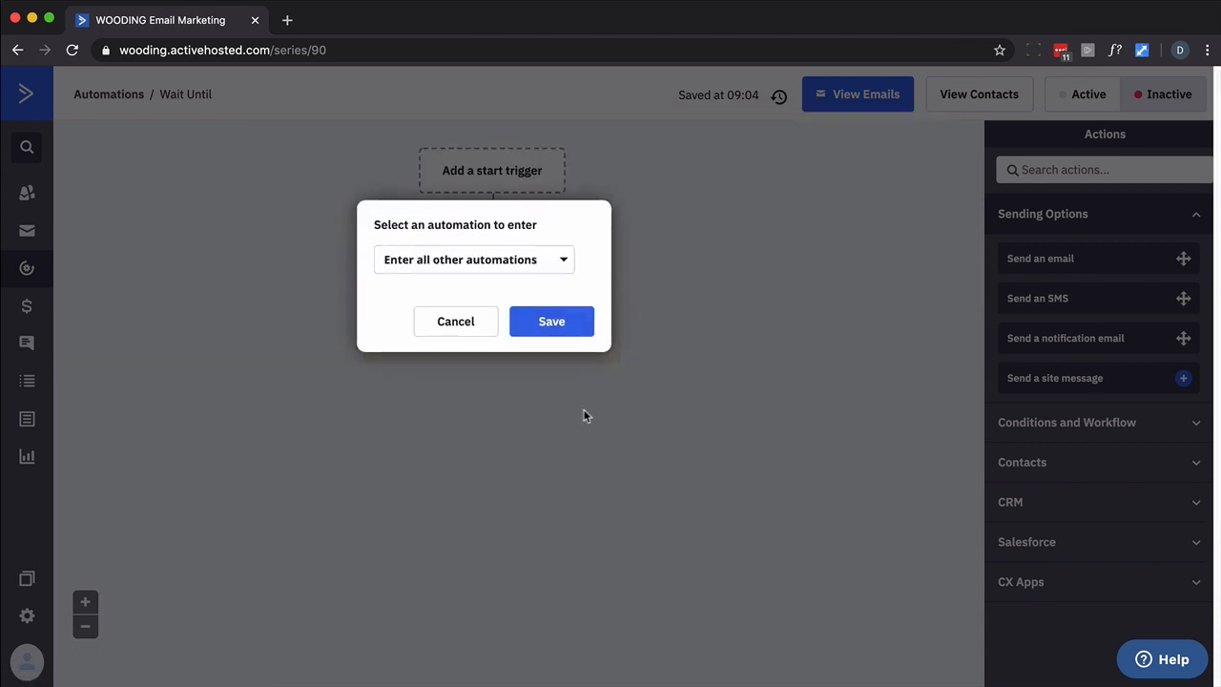
{"action": "left_click", "coordinate": [560, 269]}
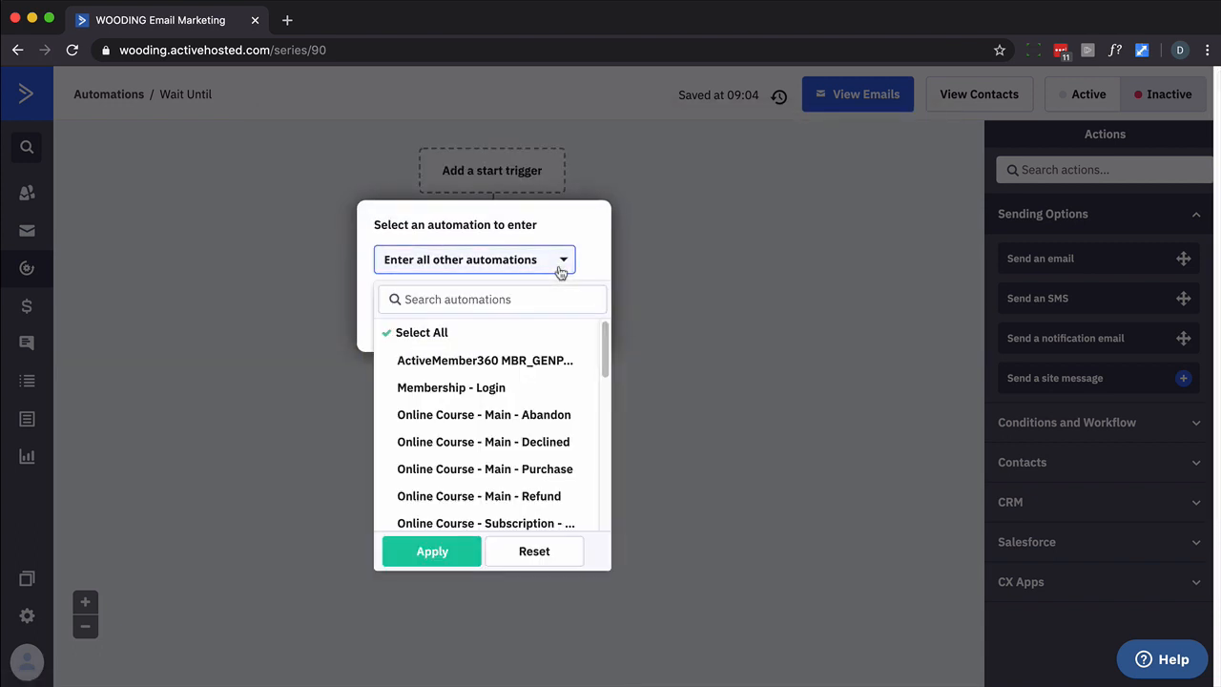
{"action": "left_click", "coordinate": [465, 417]}
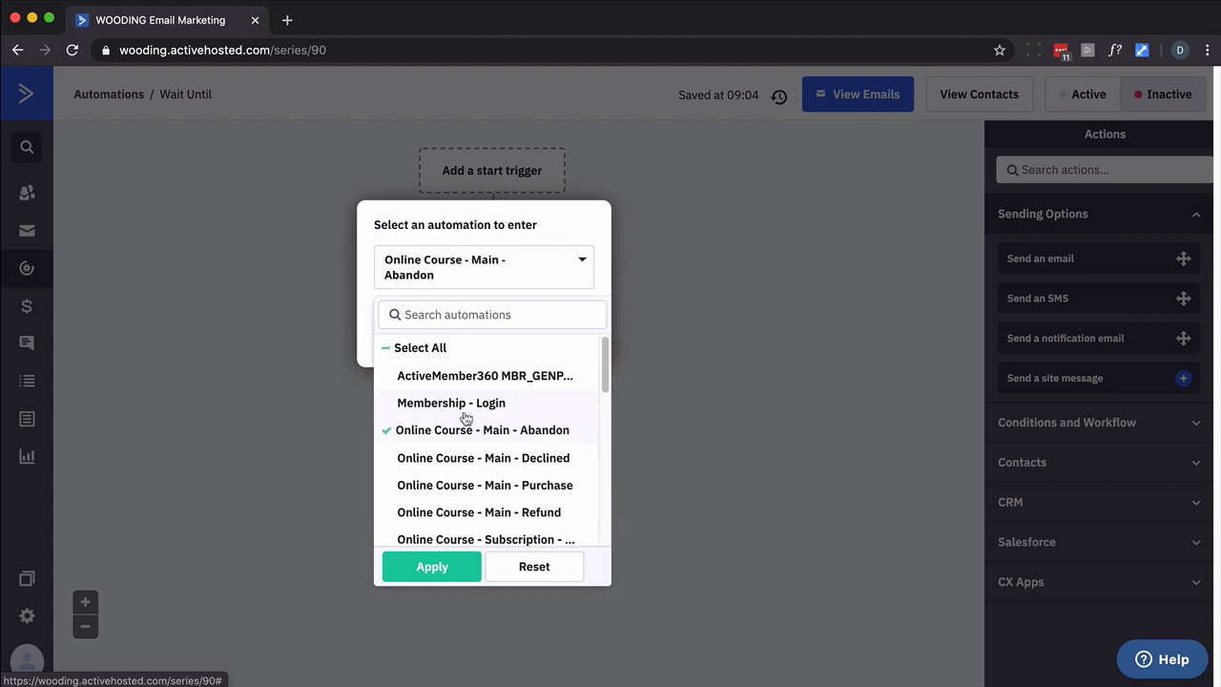
{"action": "left_click", "coordinate": [434, 567]}
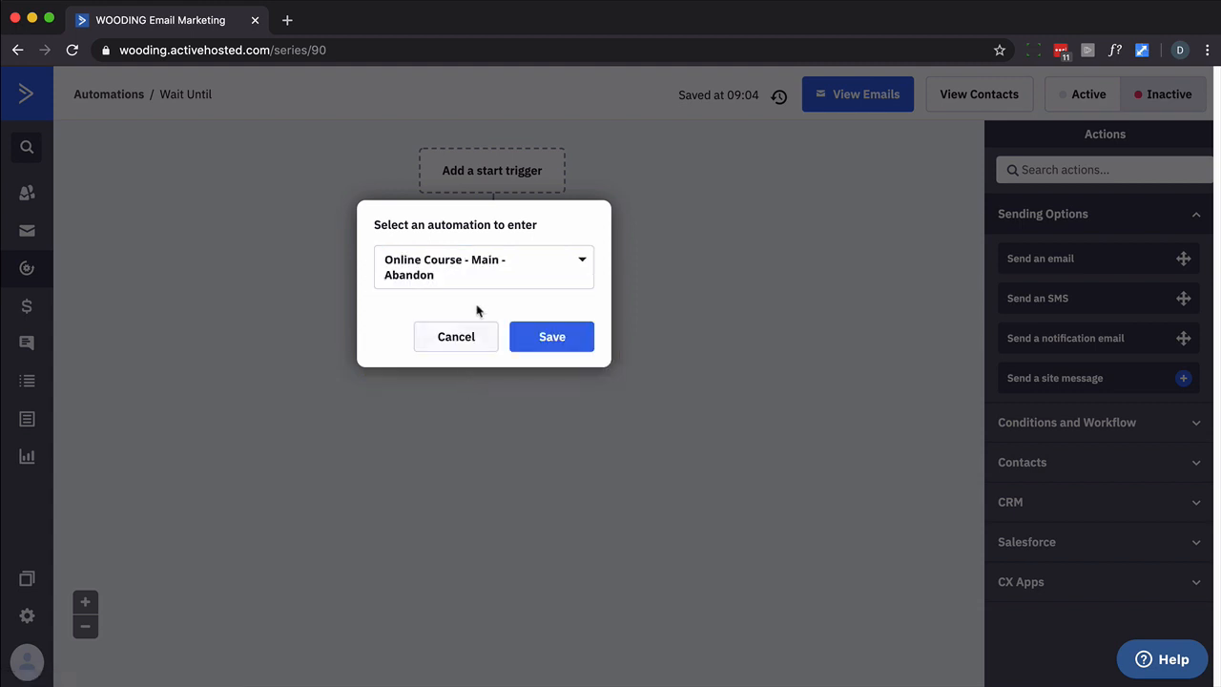
{"action": "left_click", "coordinate": [557, 350]}
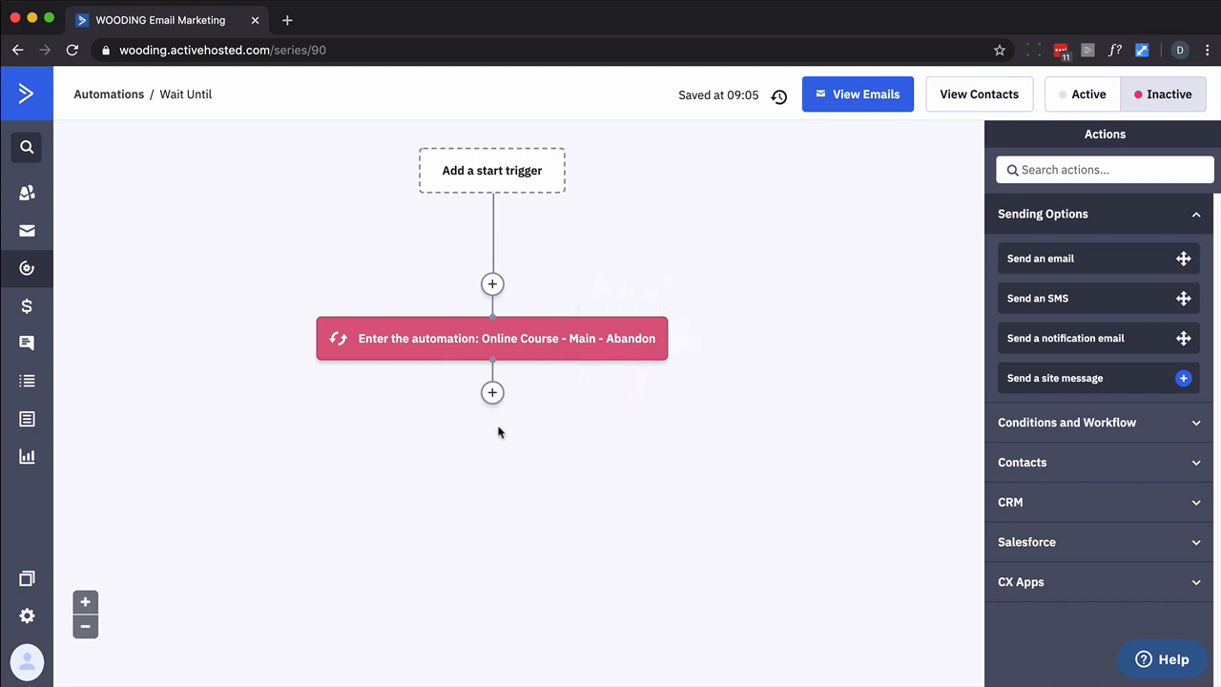
Add a wait-until step with the condition Has ended automation Online Course - Main - Abandon
{"action": "mouse_move", "coordinate": [526, 354]}
{"action": "left_click", "coordinate": [492, 392]}
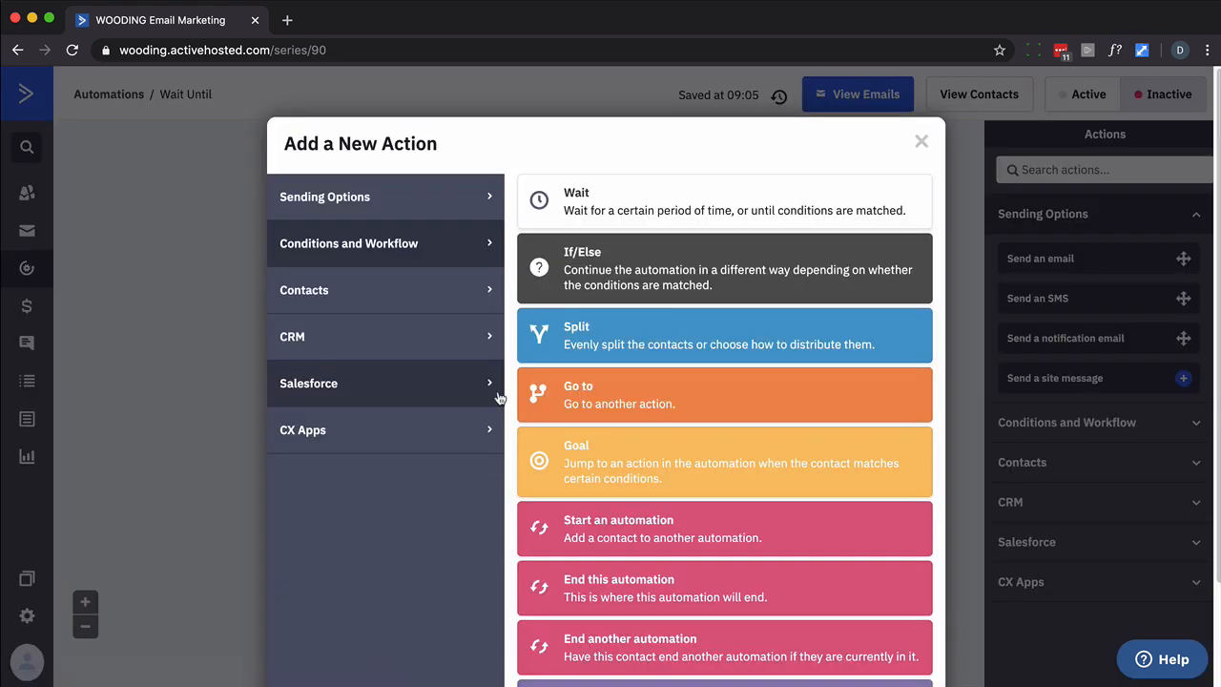
{"action": "left_click", "coordinate": [612, 200]}
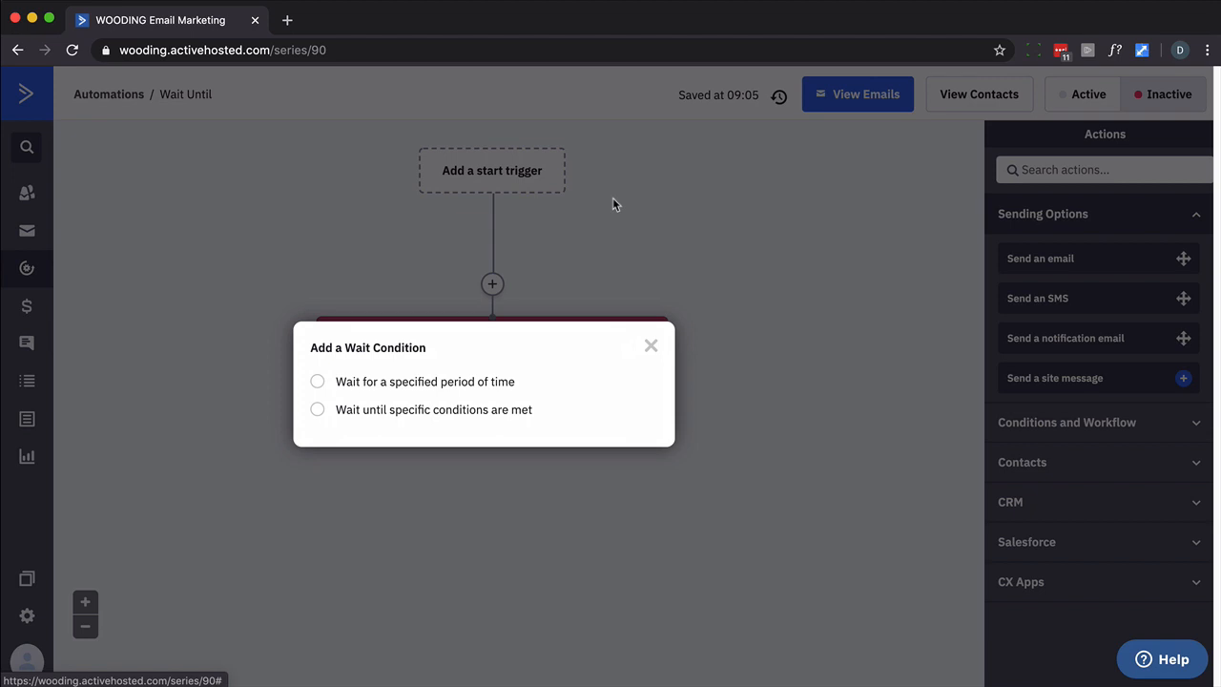
{"action": "left_click", "coordinate": [404, 412]}
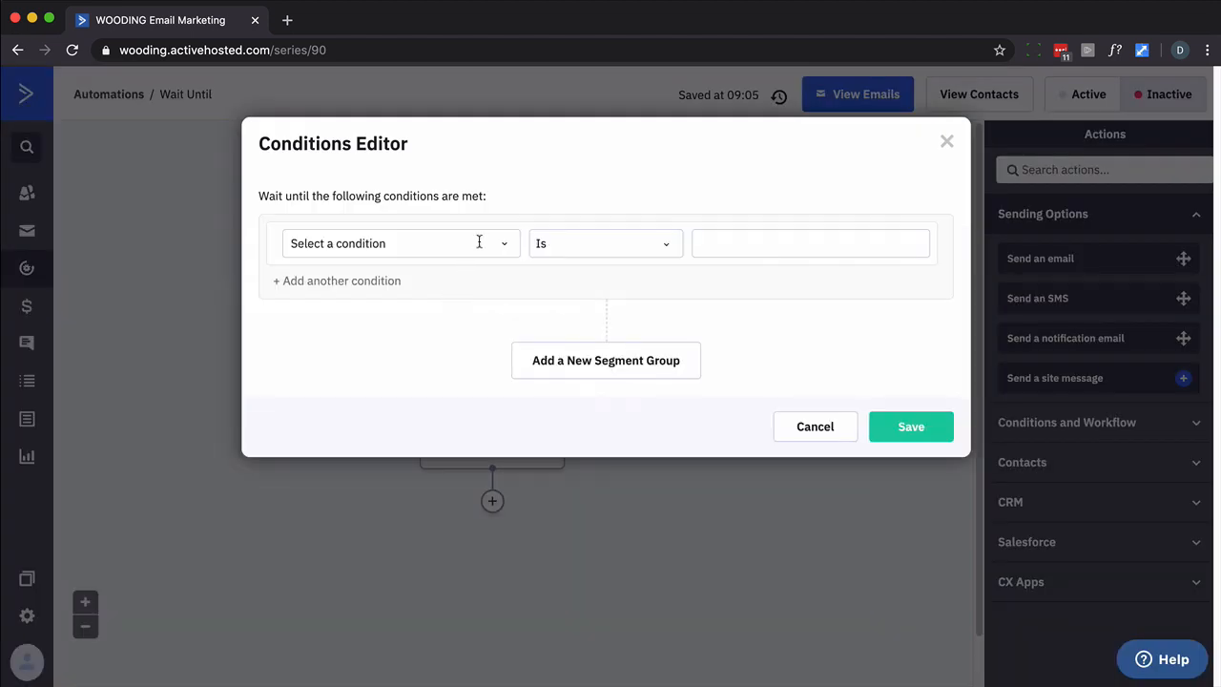
{"action": "left_click", "coordinate": [507, 244]}
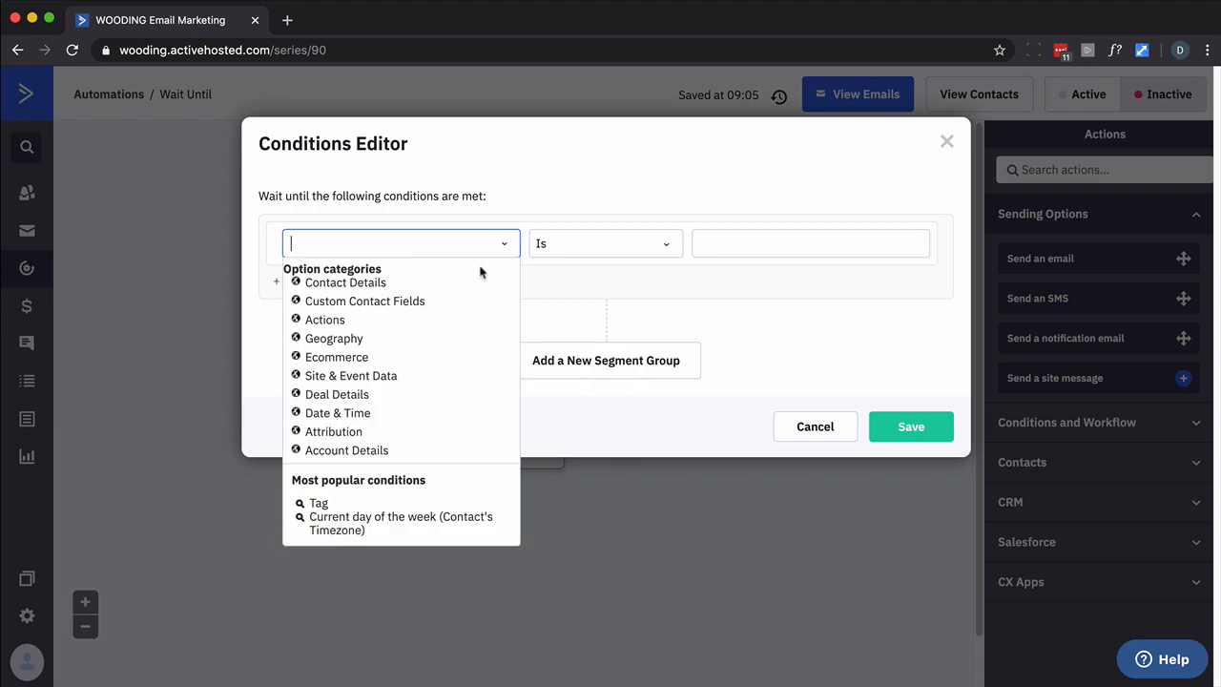
{"action": "left_click", "coordinate": [326, 320]}
{"action": "scroll", "coordinate": [346, 374], "scroll_direction": "down", "scroll_amount": 5}
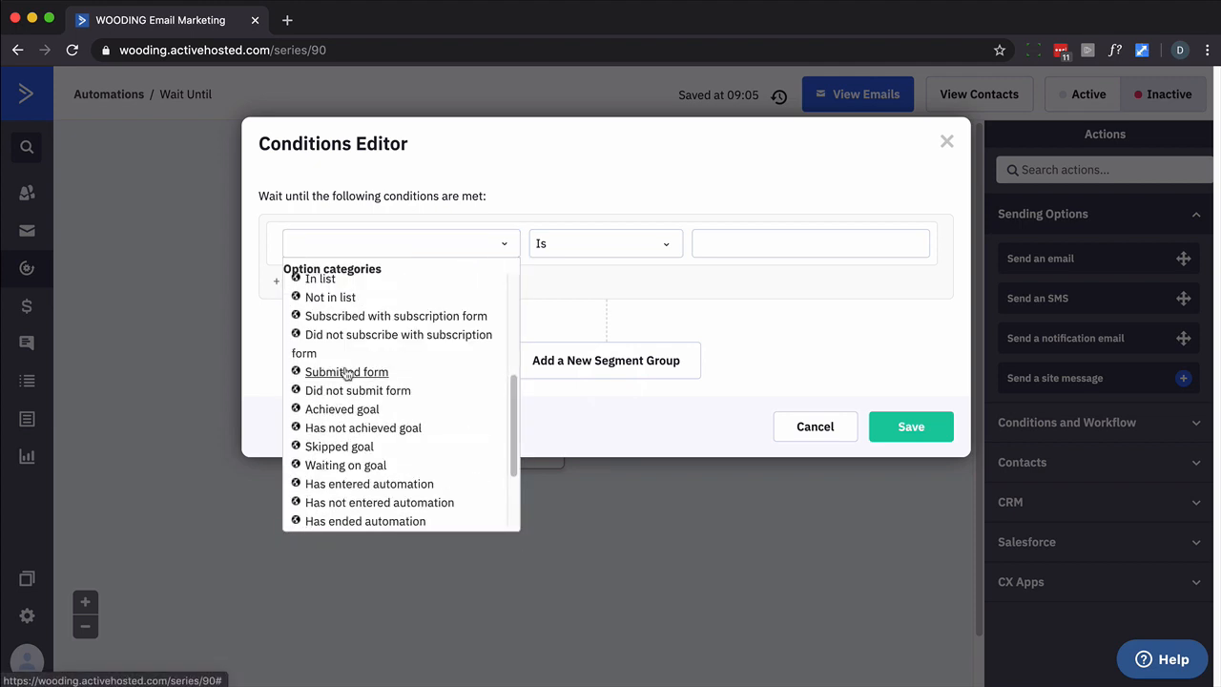
{"action": "scroll", "coordinate": [346, 374], "scroll_direction": "down", "scroll_amount": 2}
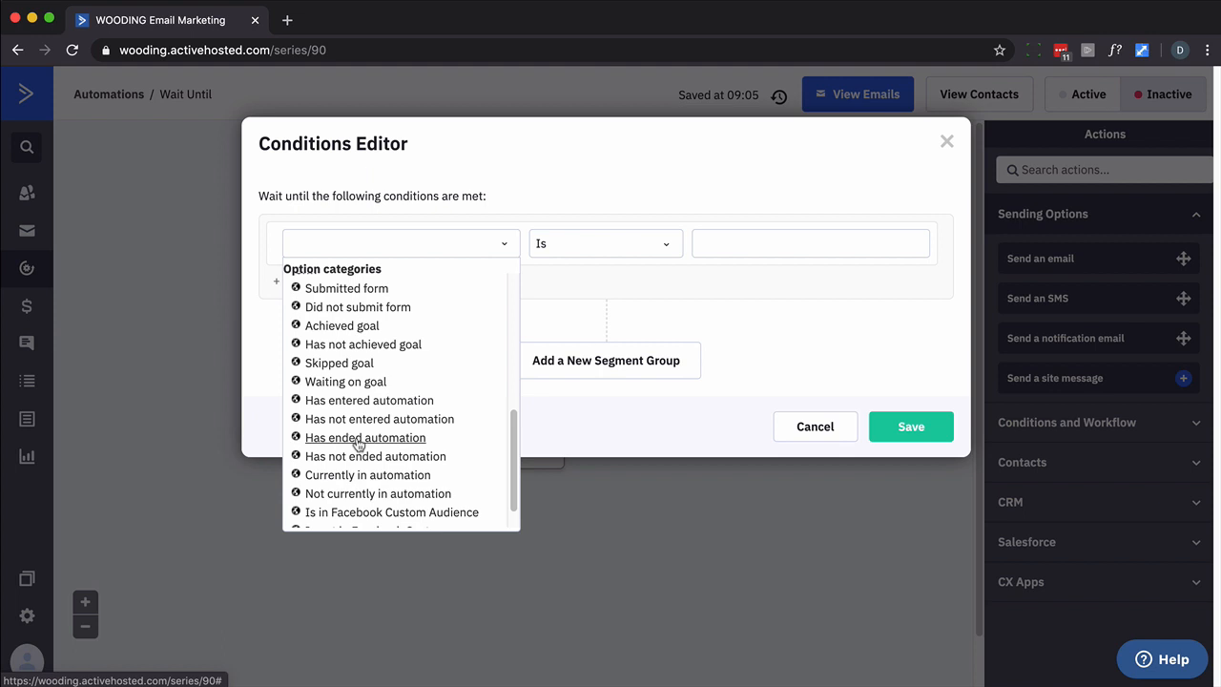
{"action": "left_click", "coordinate": [360, 438]}
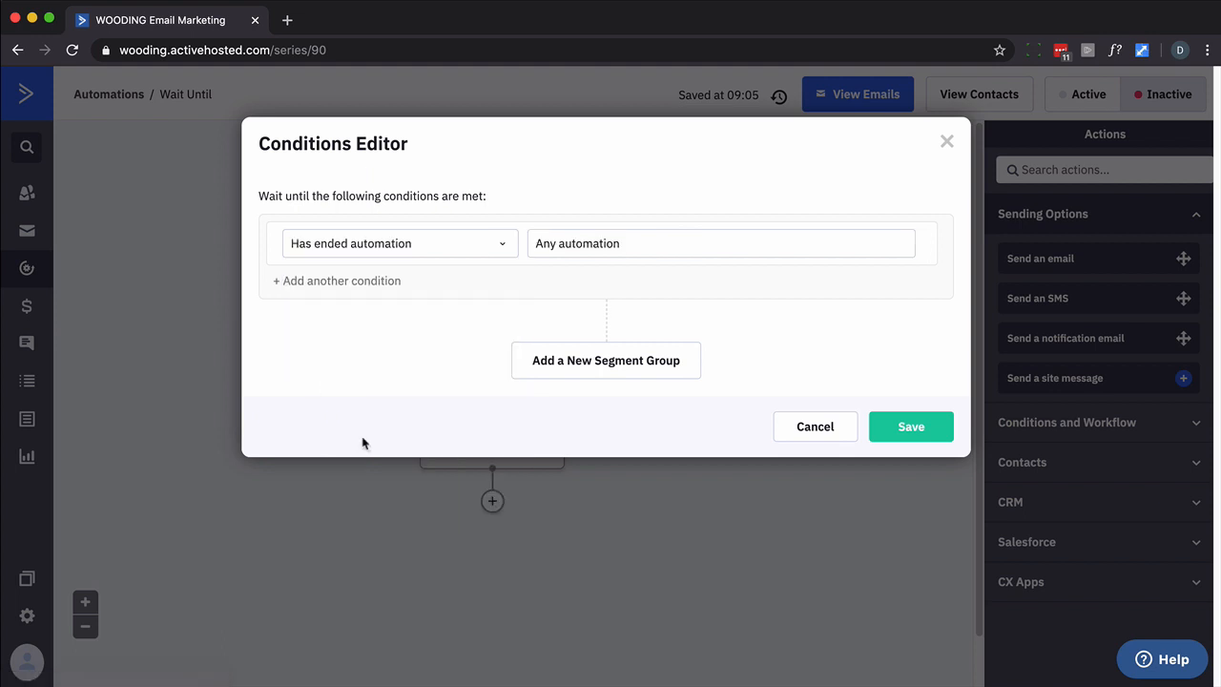
{"action": "left_click", "coordinate": [591, 244]}
{"action": "left_click", "coordinate": [619, 326]}
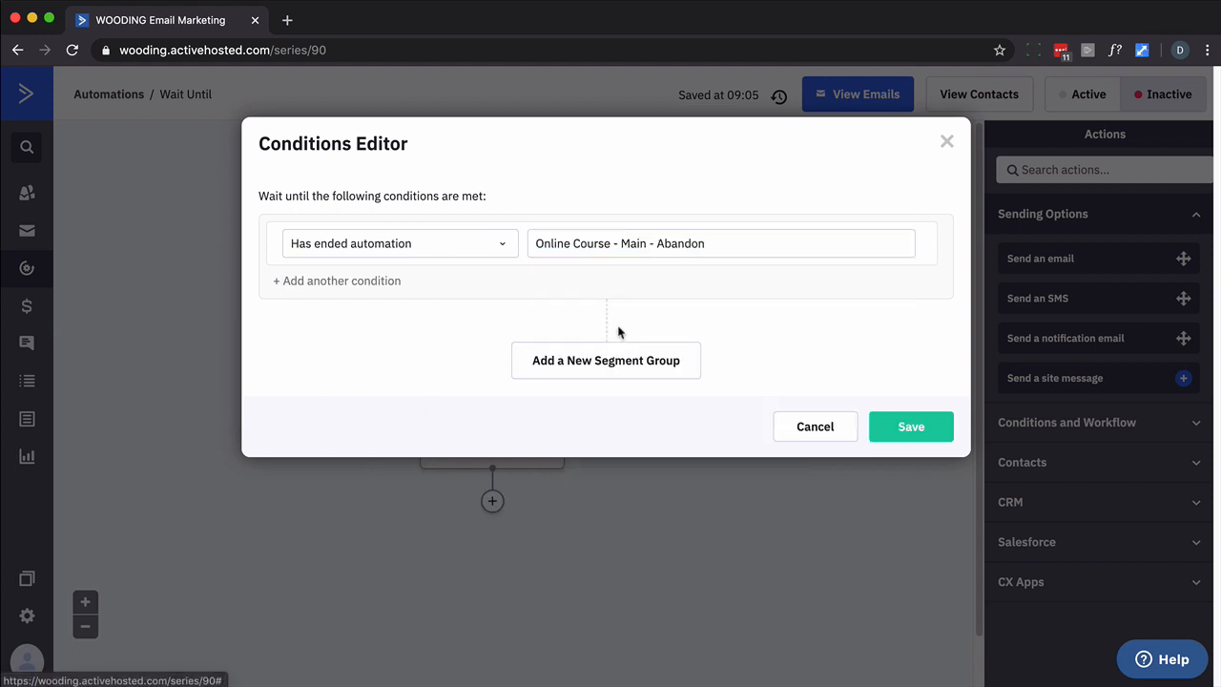
{"action": "left_click", "coordinate": [889, 429]}
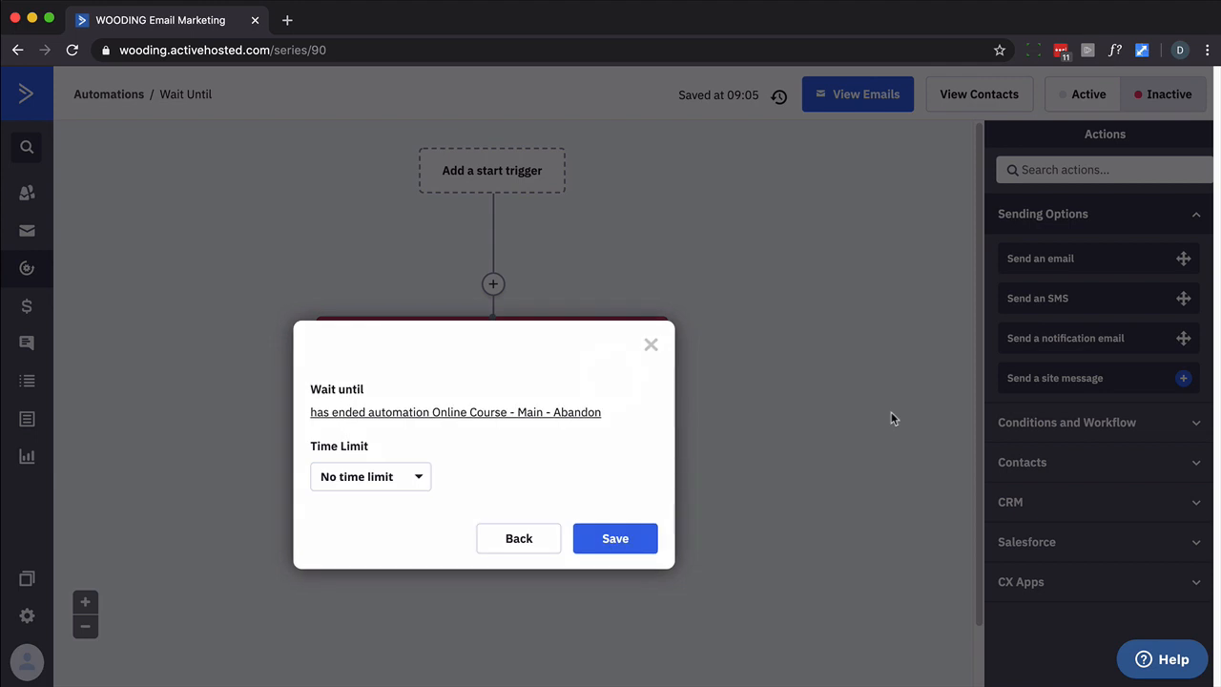
Cap the wait at a time limit of up to 1 week and save the step
{"action": "left_click", "coordinate": [417, 475]}
{"action": "left_click", "coordinate": [387, 542]}
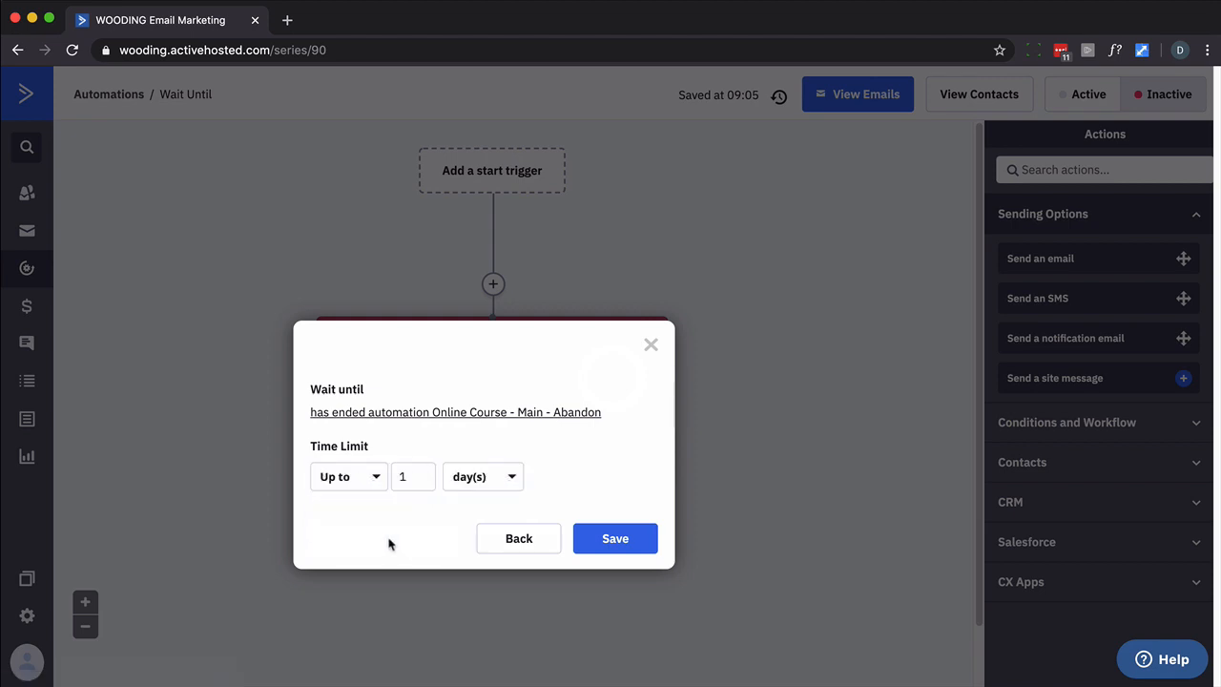
{"action": "left_click", "coordinate": [504, 491]}
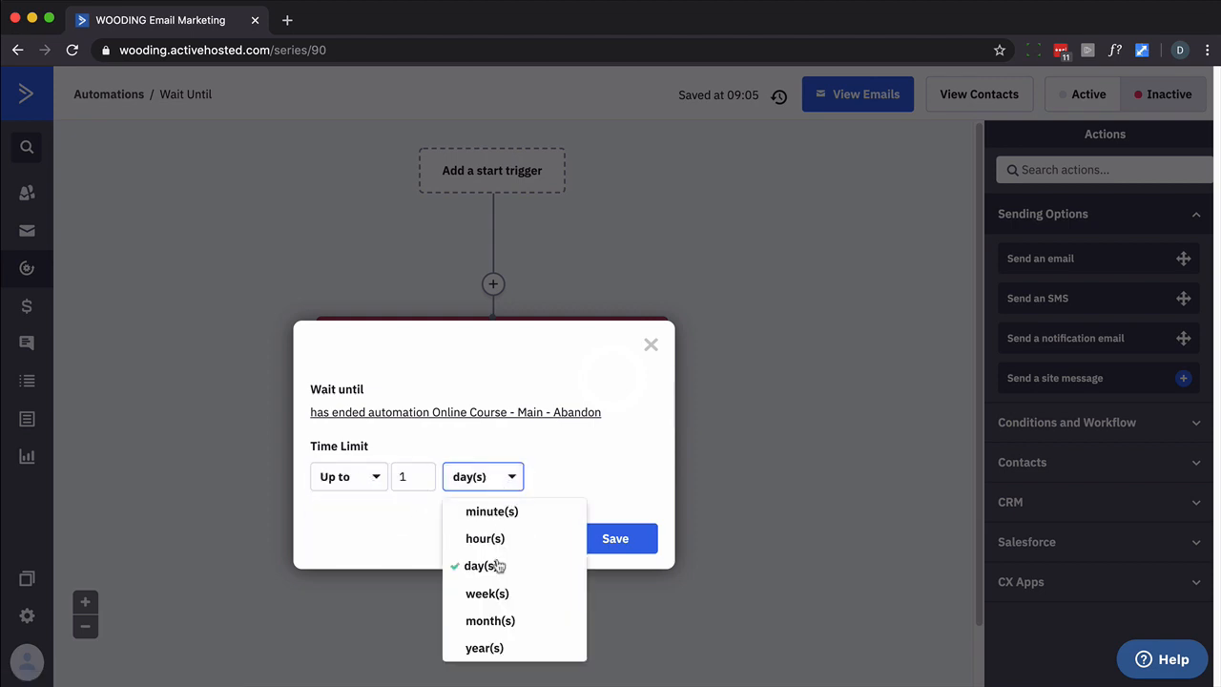
{"action": "left_click", "coordinate": [503, 597]}
{"action": "left_click", "coordinate": [615, 540]}
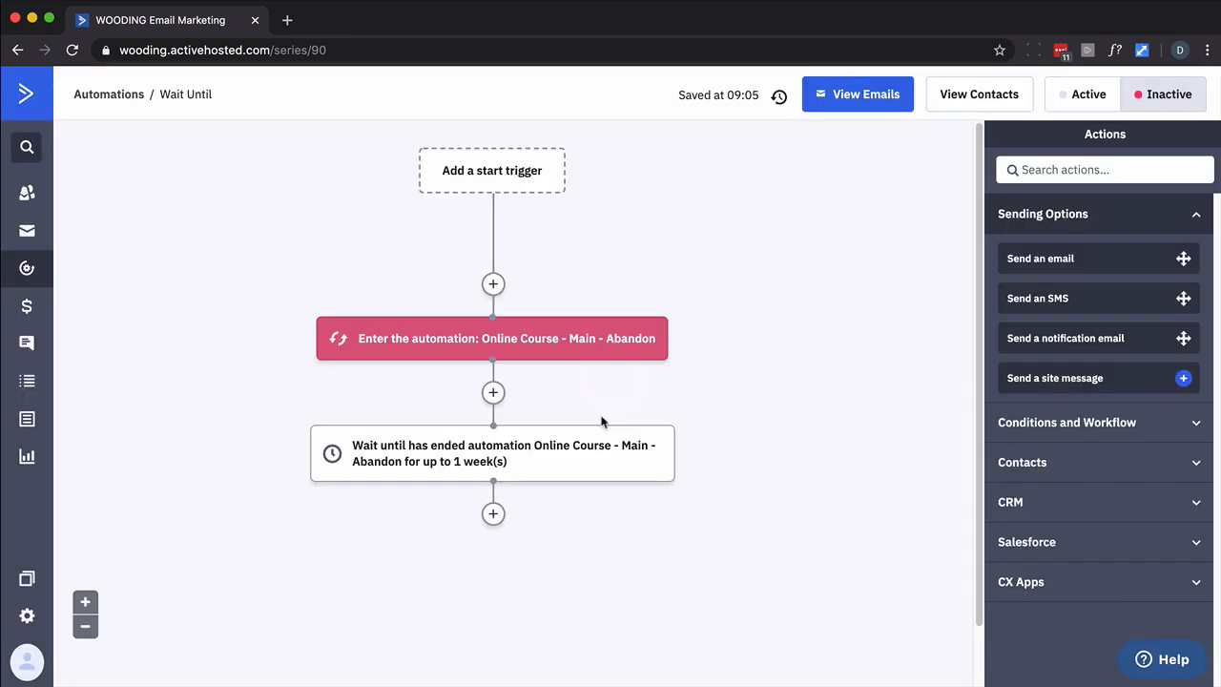
{"action": "mouse_move", "coordinate": [541, 471]}
{"action": "mouse_move", "coordinate": [577, 426]}
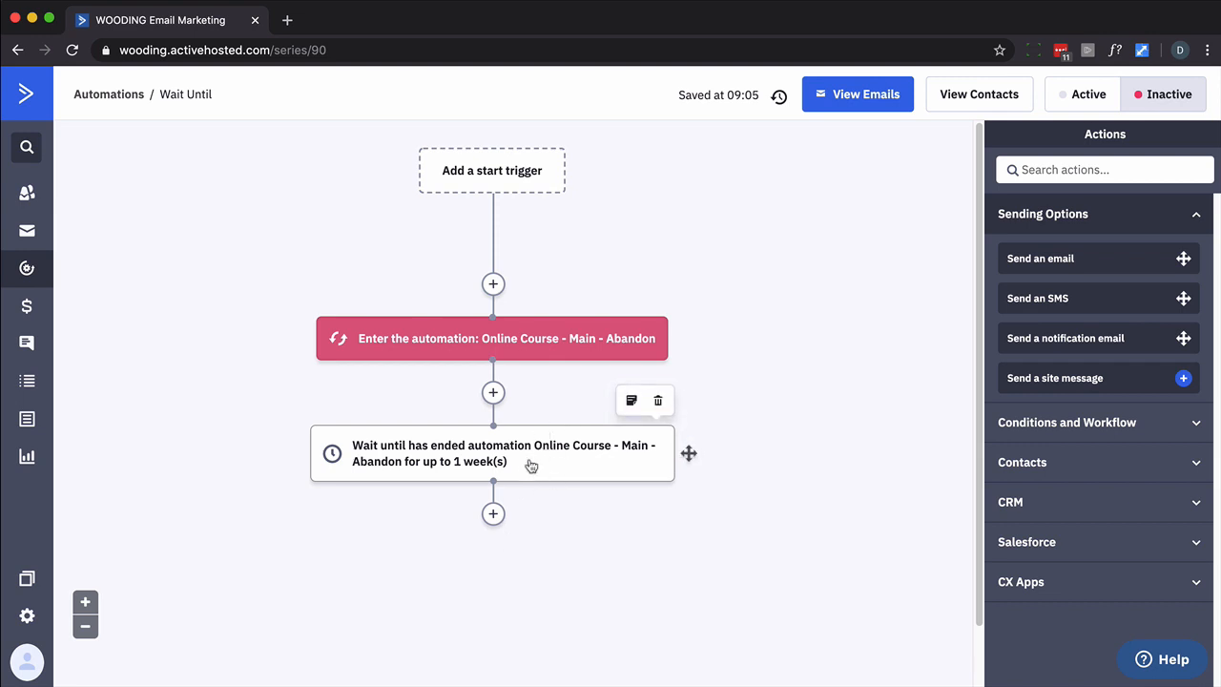
{"action": "mouse_move", "coordinate": [600, 359]}
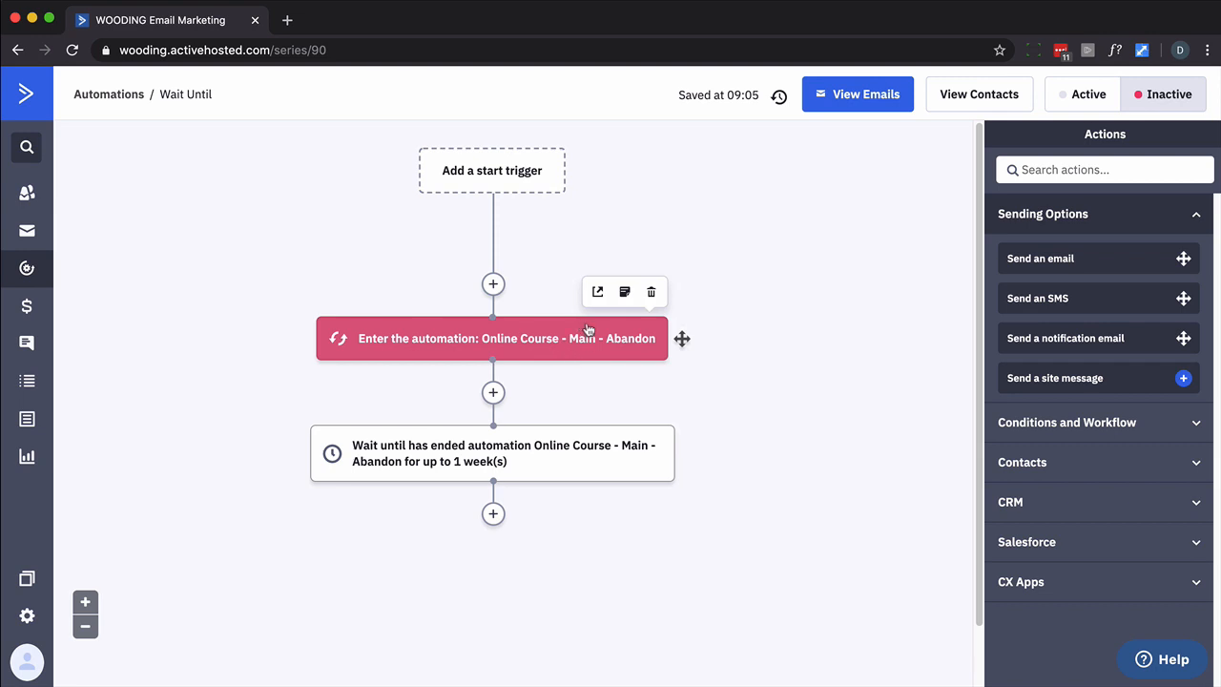
{"action": "mouse_move", "coordinate": [578, 450]}
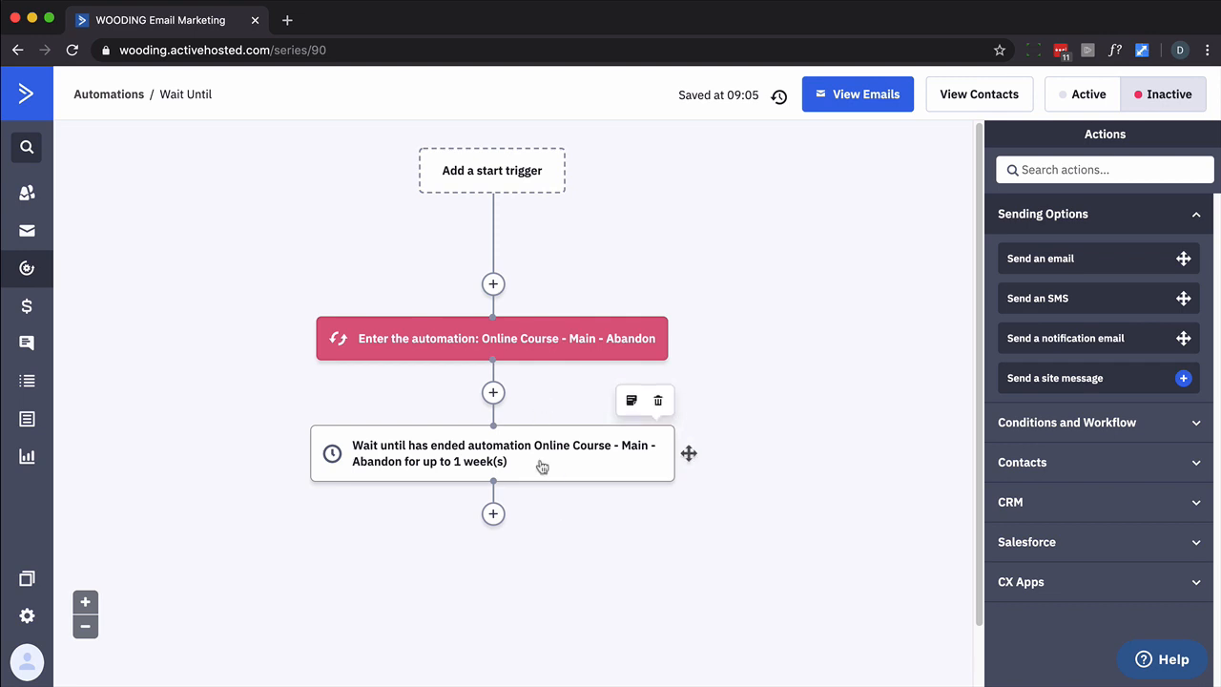
{"action": "scroll", "coordinate": [658, 466], "scroll_direction": "down", "scroll_amount": 1}
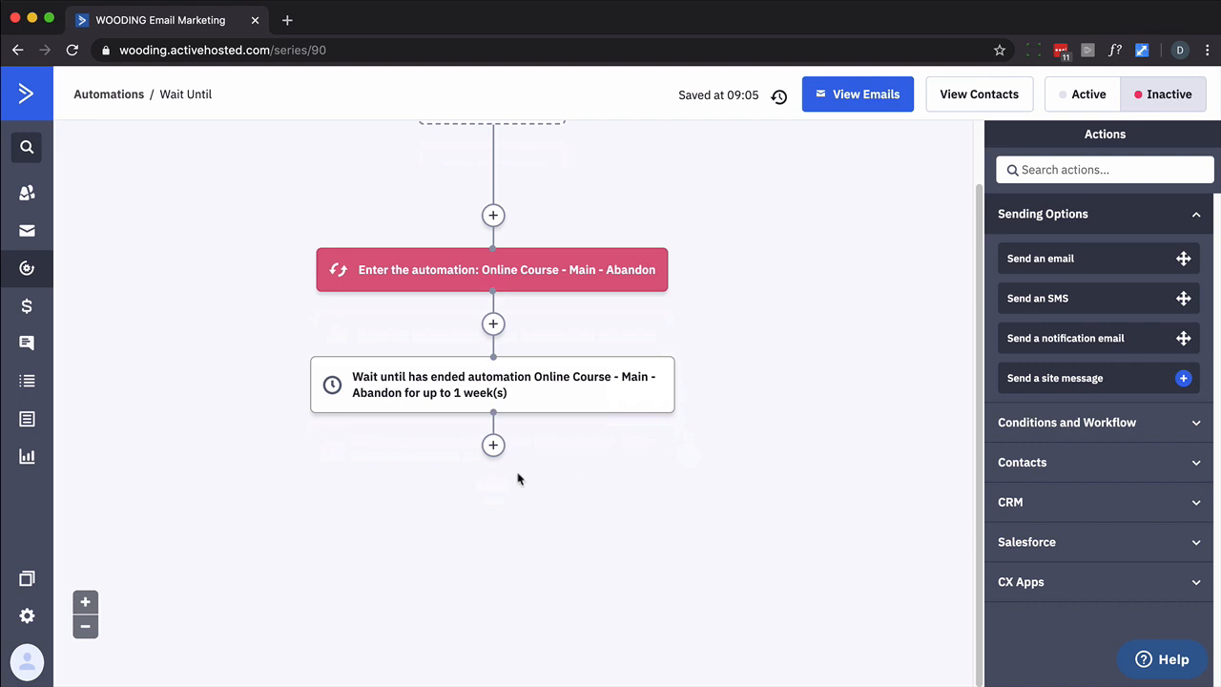
{"action": "mouse_move", "coordinate": [531, 366]}
{"action": "mouse_move", "coordinate": [603, 286]}
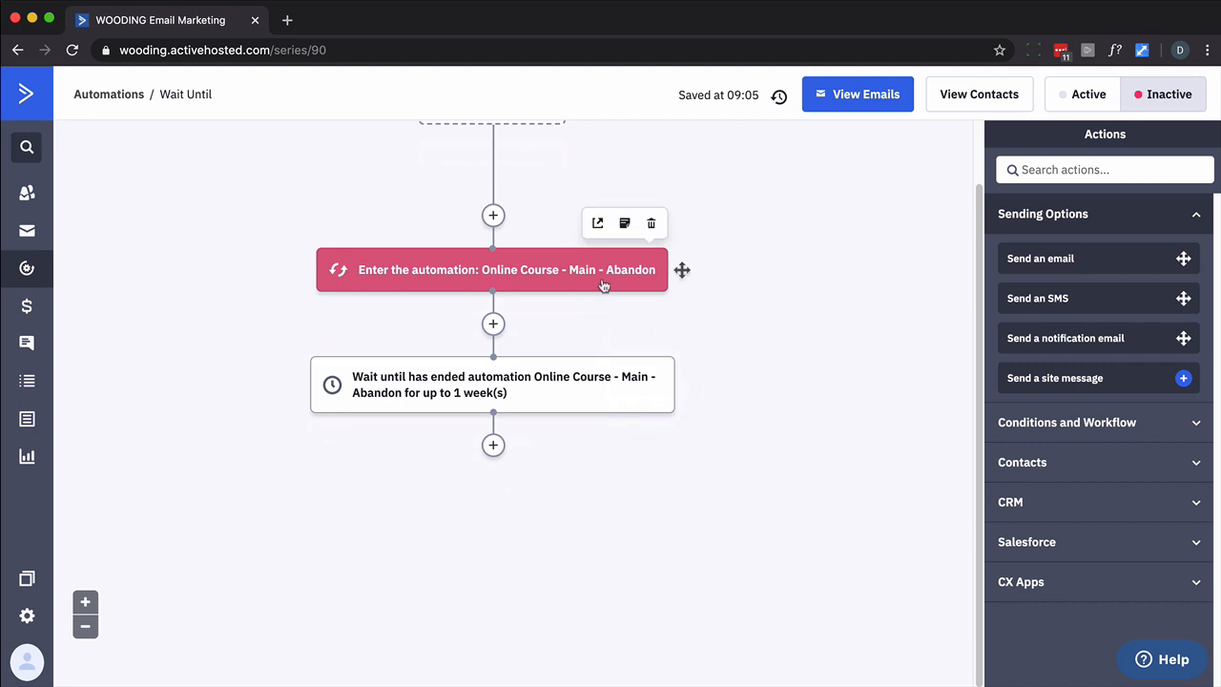
Add an If/Else after the wait on Currently in automation Online Course - Main - Abandon
{"action": "left_click", "coordinate": [494, 445]}
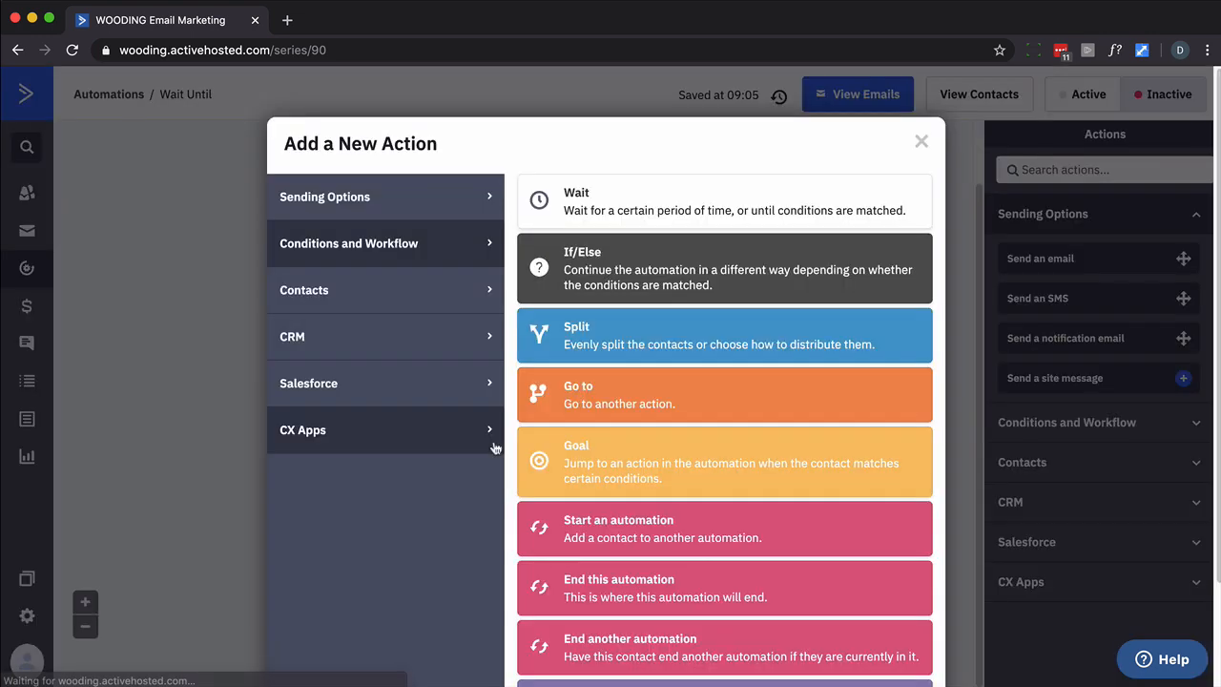
{"action": "left_click", "coordinate": [540, 273]}
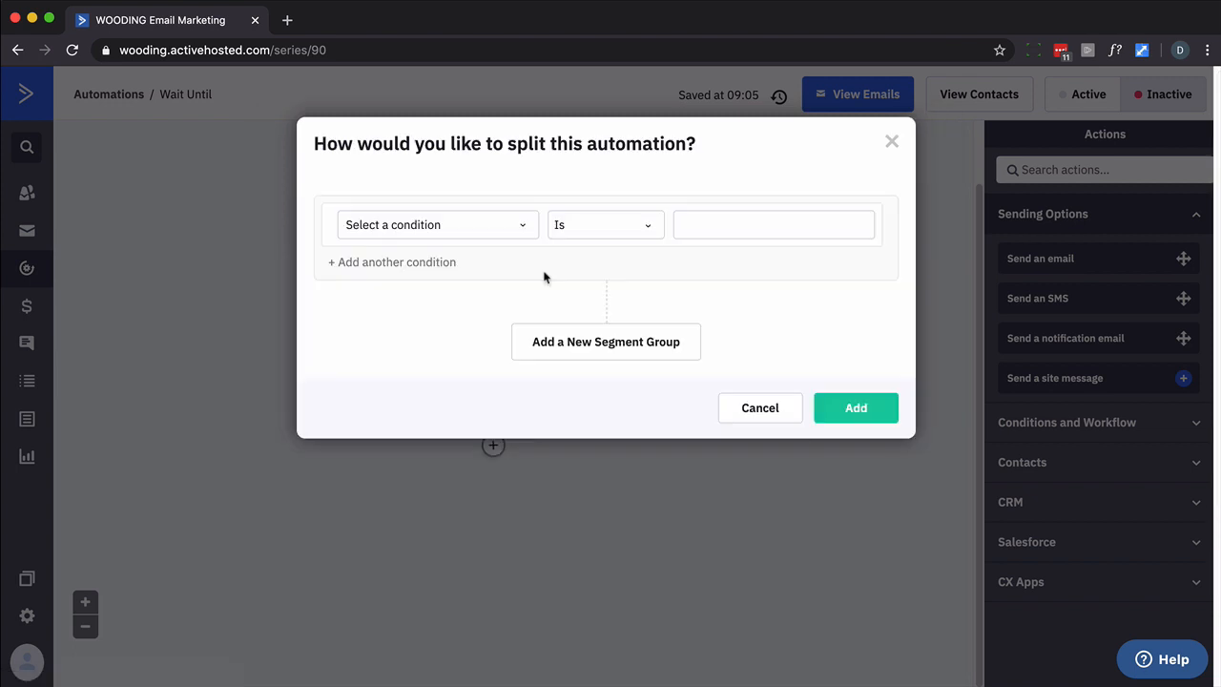
{"action": "left_click", "coordinate": [523, 229]}
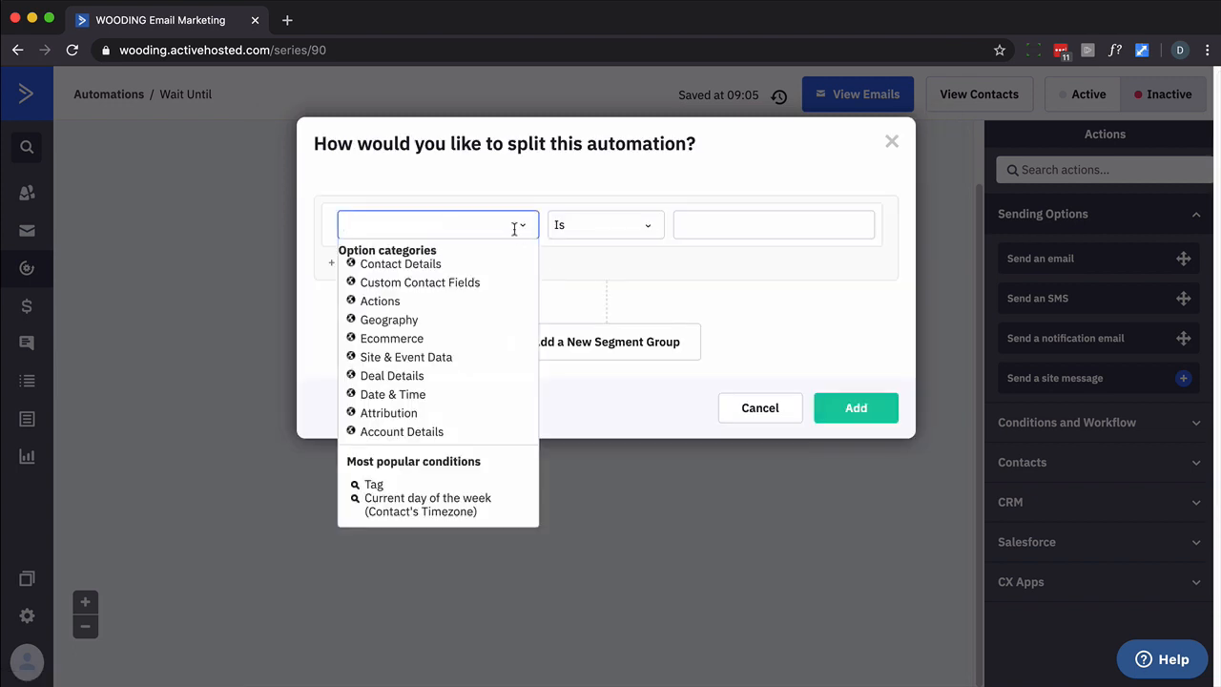
{"action": "left_click", "coordinate": [386, 302]}
{"action": "scroll", "coordinate": [439, 370], "scroll_direction": "down", "scroll_amount": 8}
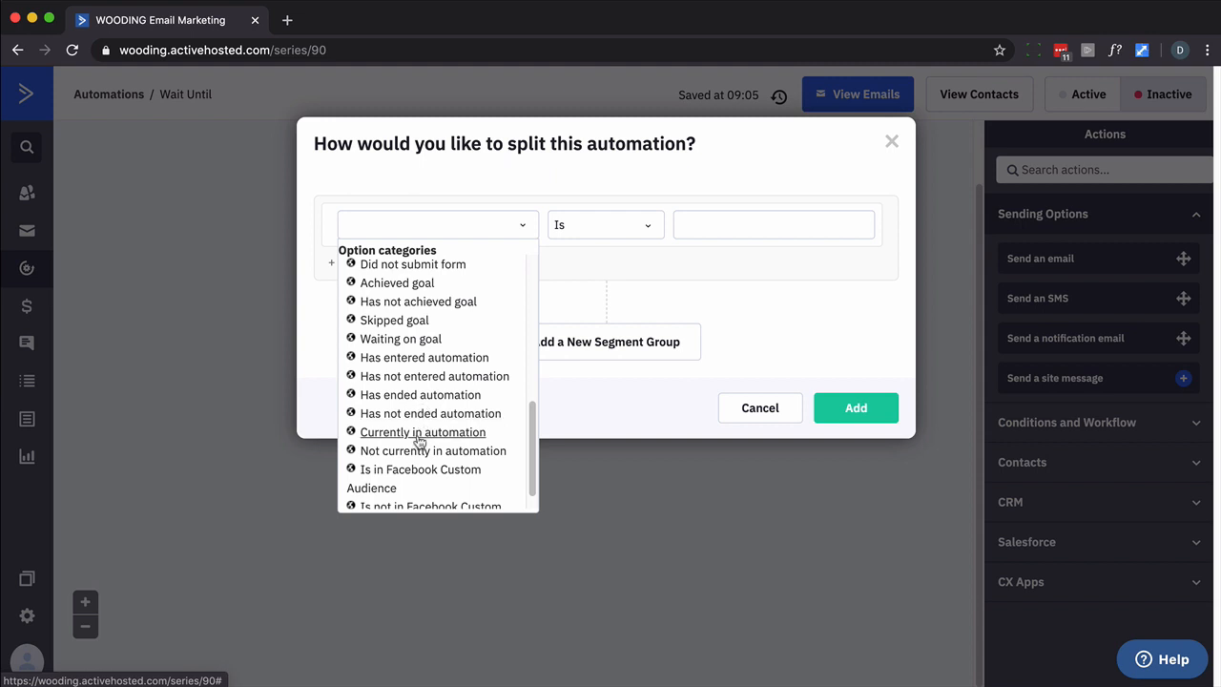
{"action": "left_click", "coordinate": [420, 434]}
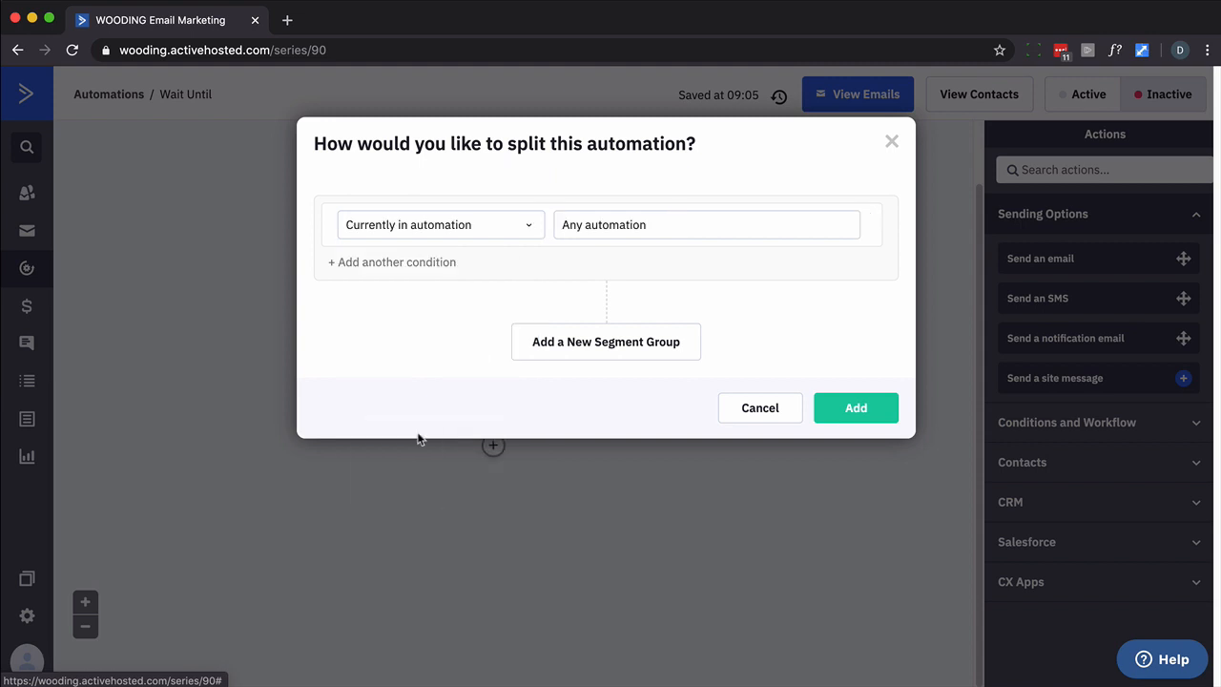
{"action": "left_click", "coordinate": [640, 223]}
{"action": "left_click", "coordinate": [658, 311]}
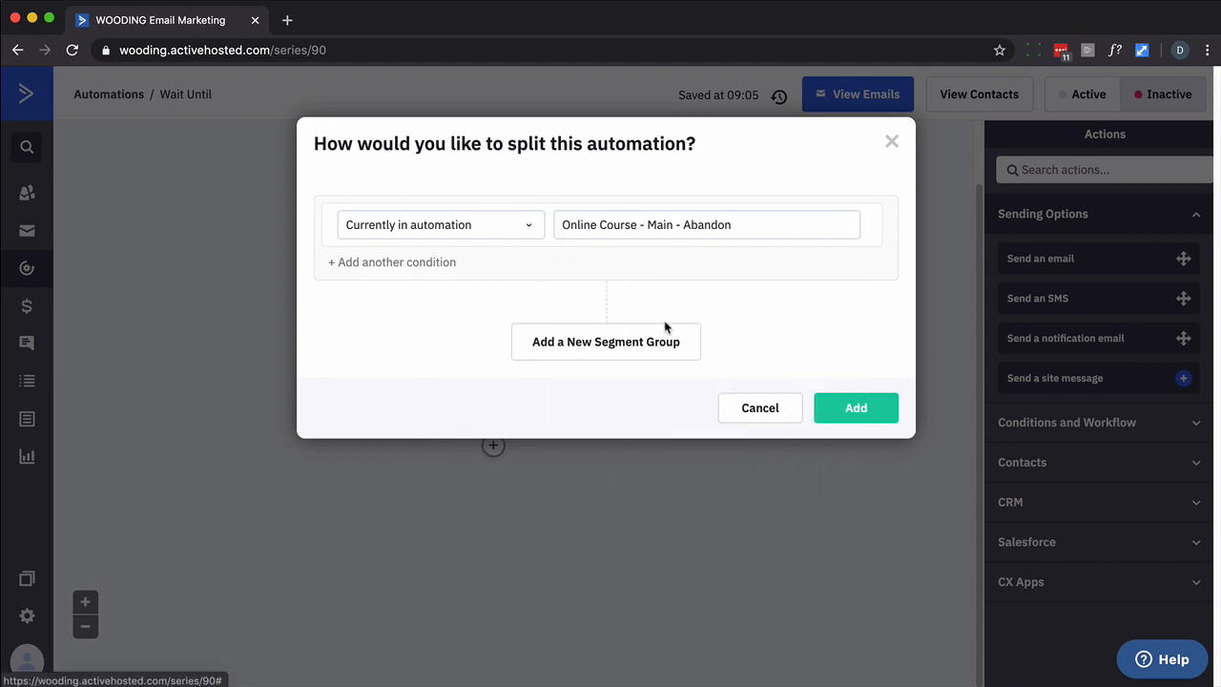
{"action": "left_click", "coordinate": [846, 412]}
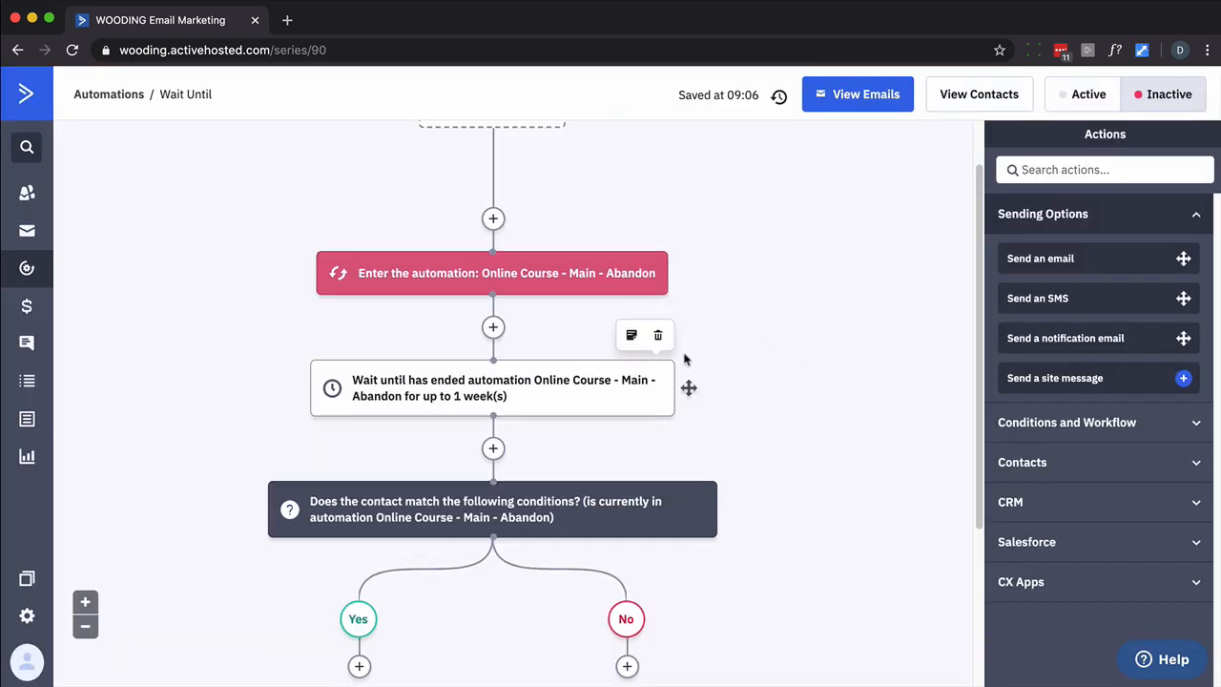
{"action": "scroll", "coordinate": [684, 363], "scroll_direction": "down", "scroll_amount": 3}
{"action": "scroll", "coordinate": [680, 355], "scroll_direction": "up", "scroll_amount": 3}
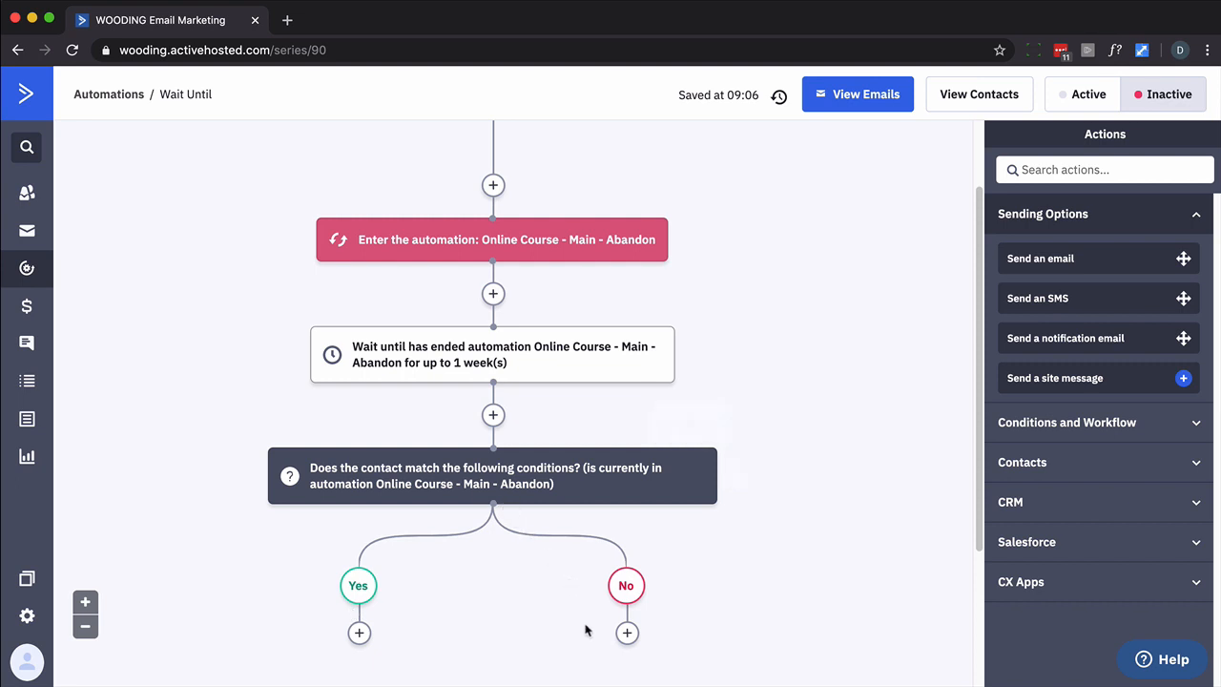
{"action": "scroll", "coordinate": [588, 611], "scroll_direction": "down", "scroll_amount": 2}
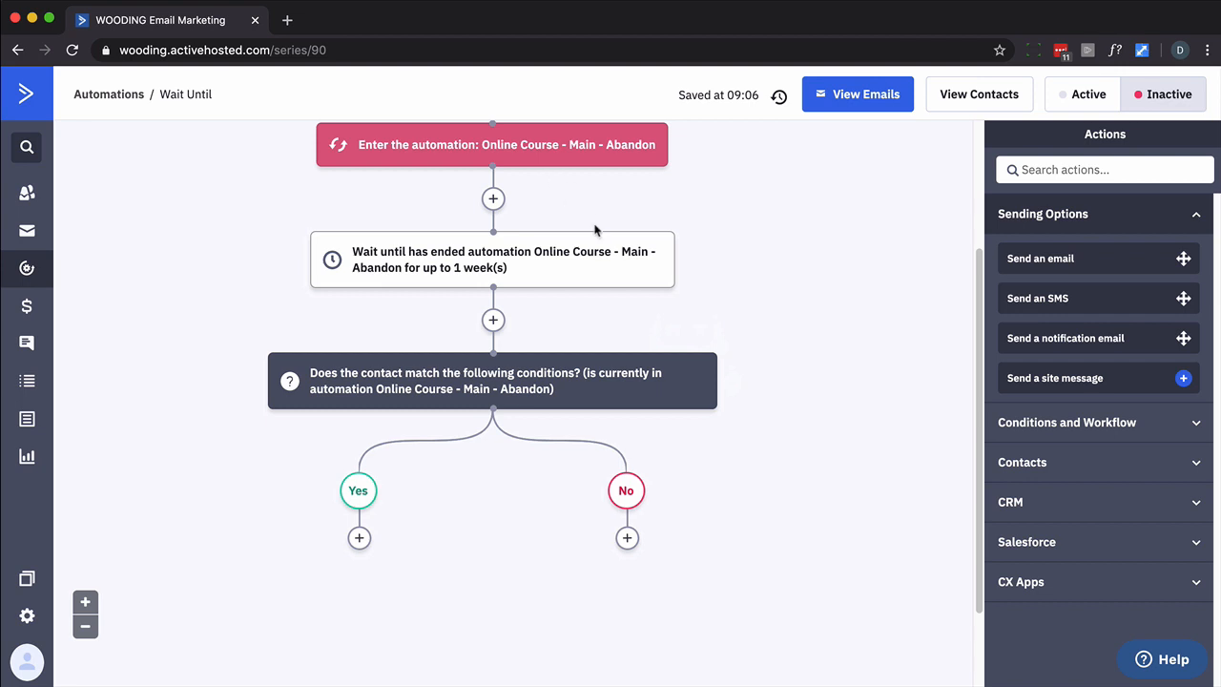
{"action": "scroll", "coordinate": [599, 234], "scroll_direction": "up", "scroll_amount": 2}
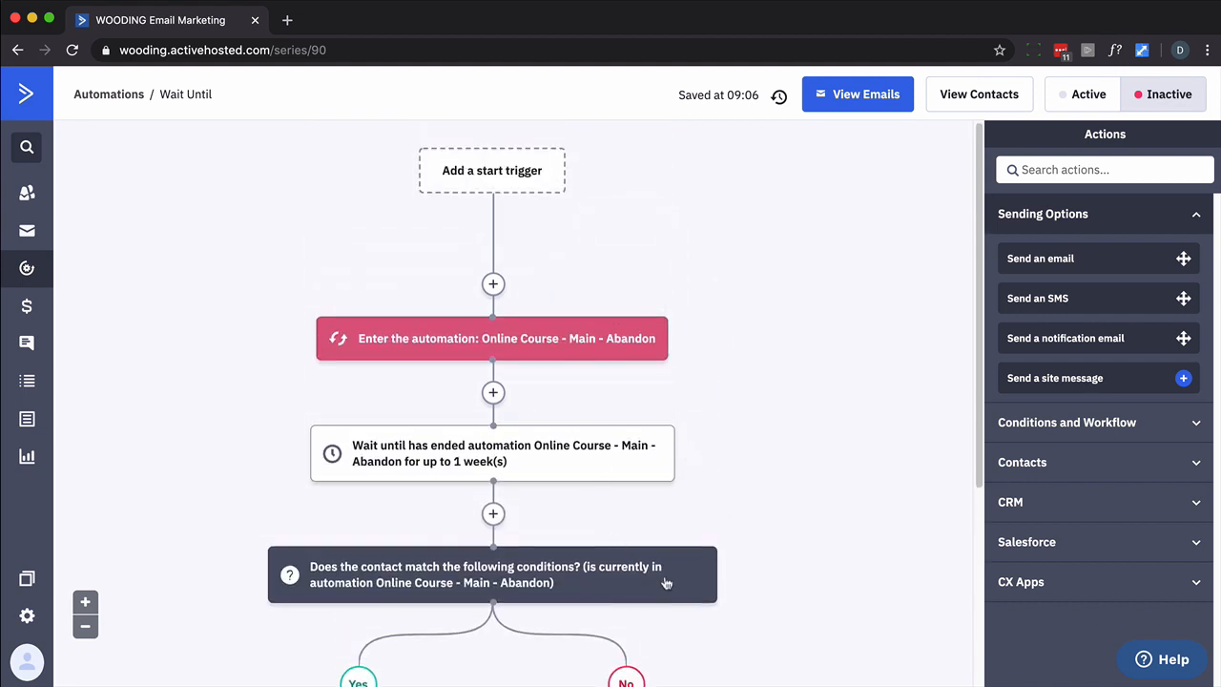
Delete the If/Else, Wait Until and Enter the automation steps, confirming each deletion
{"action": "left_click", "coordinate": [700, 520]}
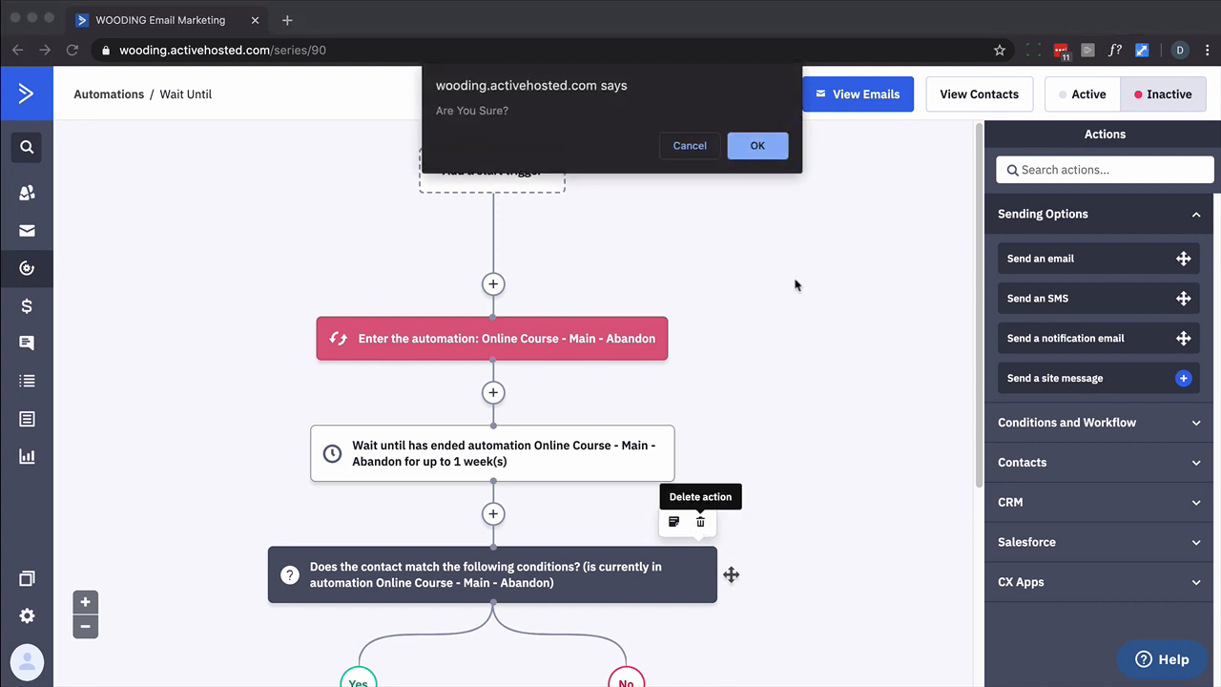
{"action": "left_click", "coordinate": [756, 145]}
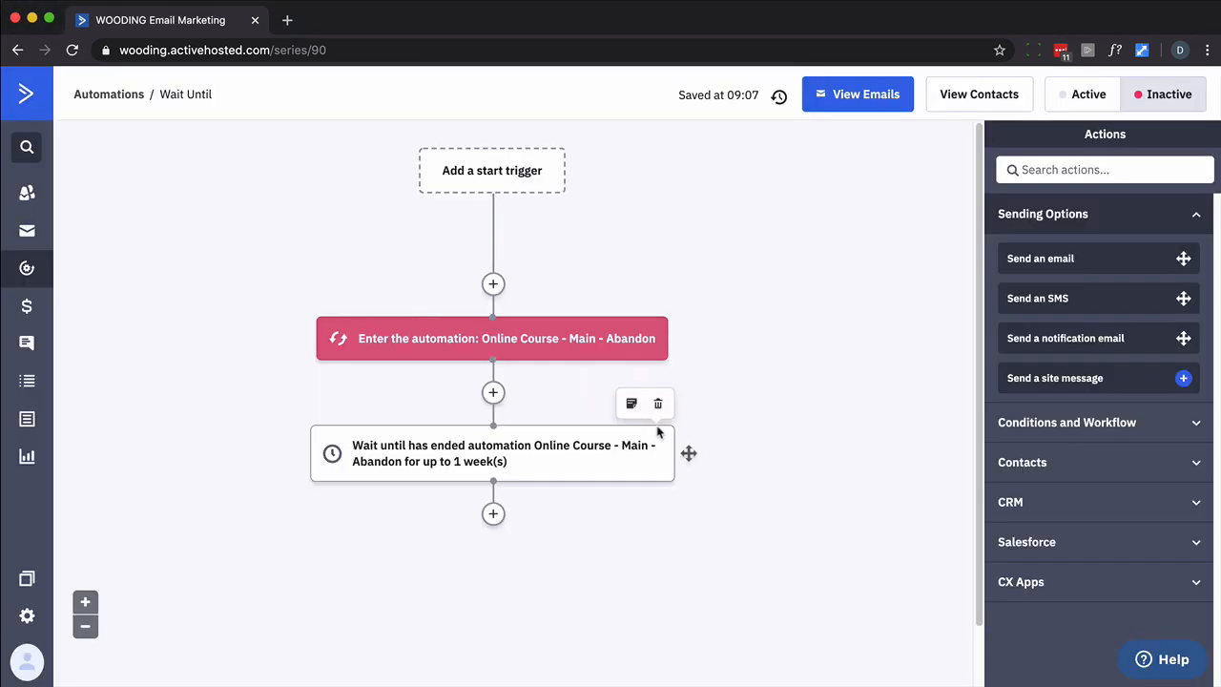
{"action": "left_click", "coordinate": [657, 404]}
{"action": "left_click", "coordinate": [760, 145]}
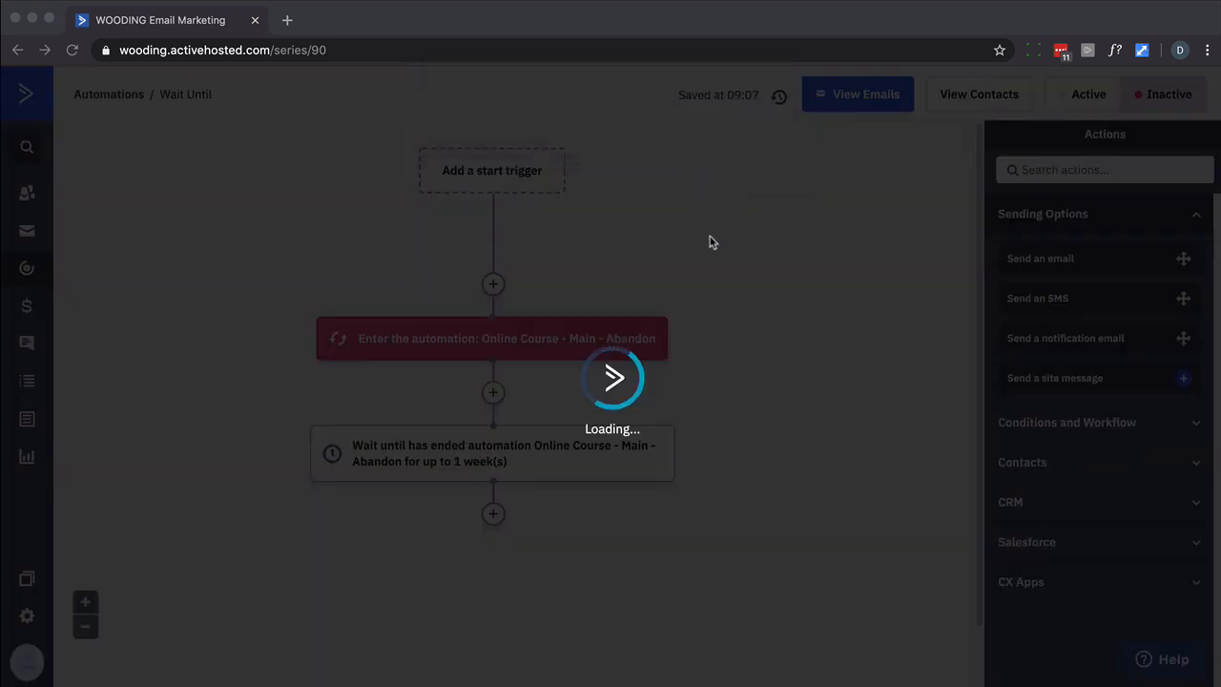
{"action": "left_click", "coordinate": [651, 291]}
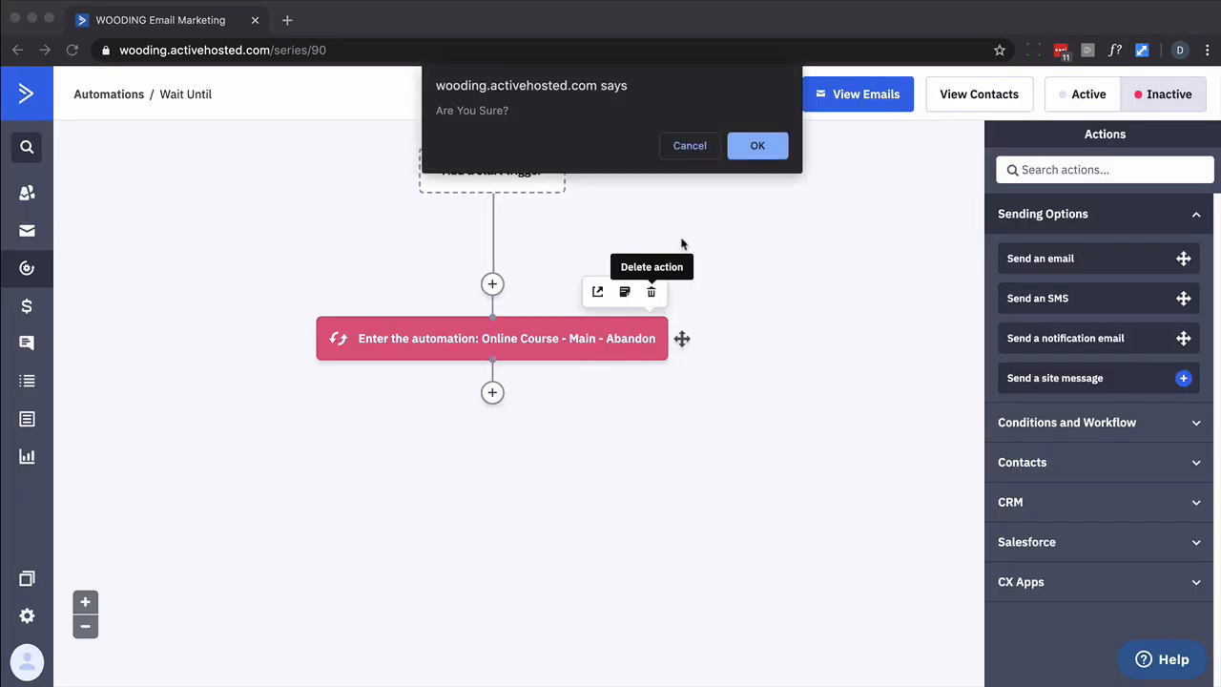
{"action": "left_click", "coordinate": [750, 148]}
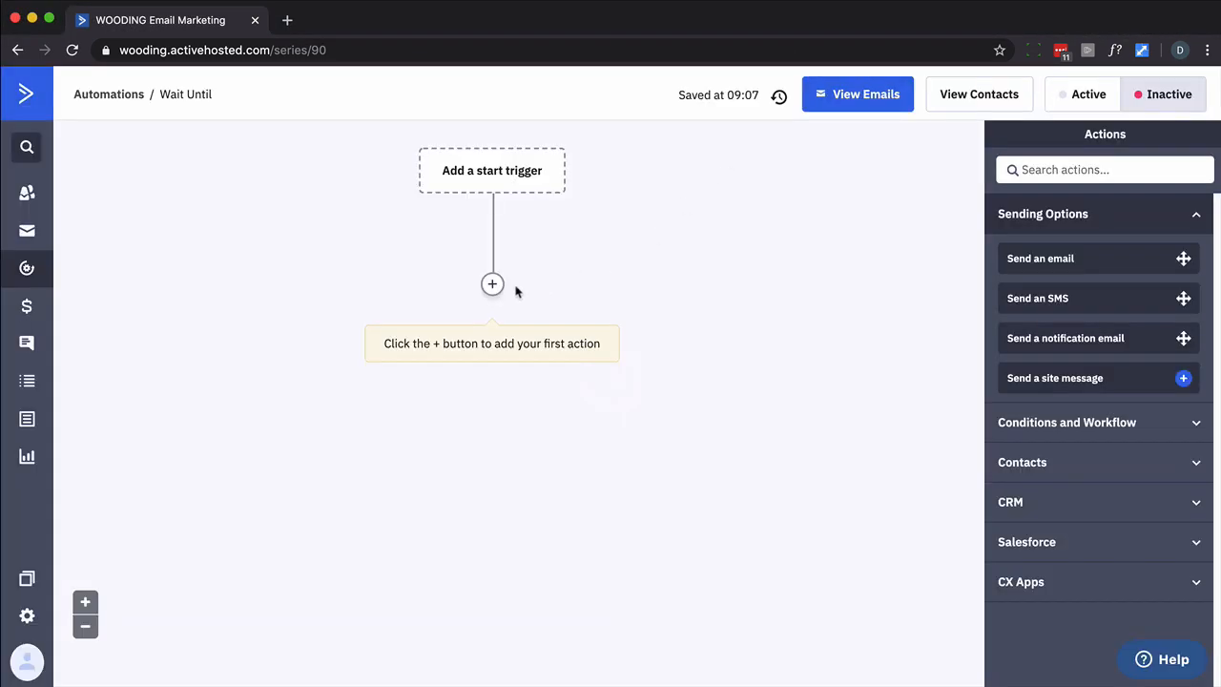
{"action": "left_click", "coordinate": [493, 284]}
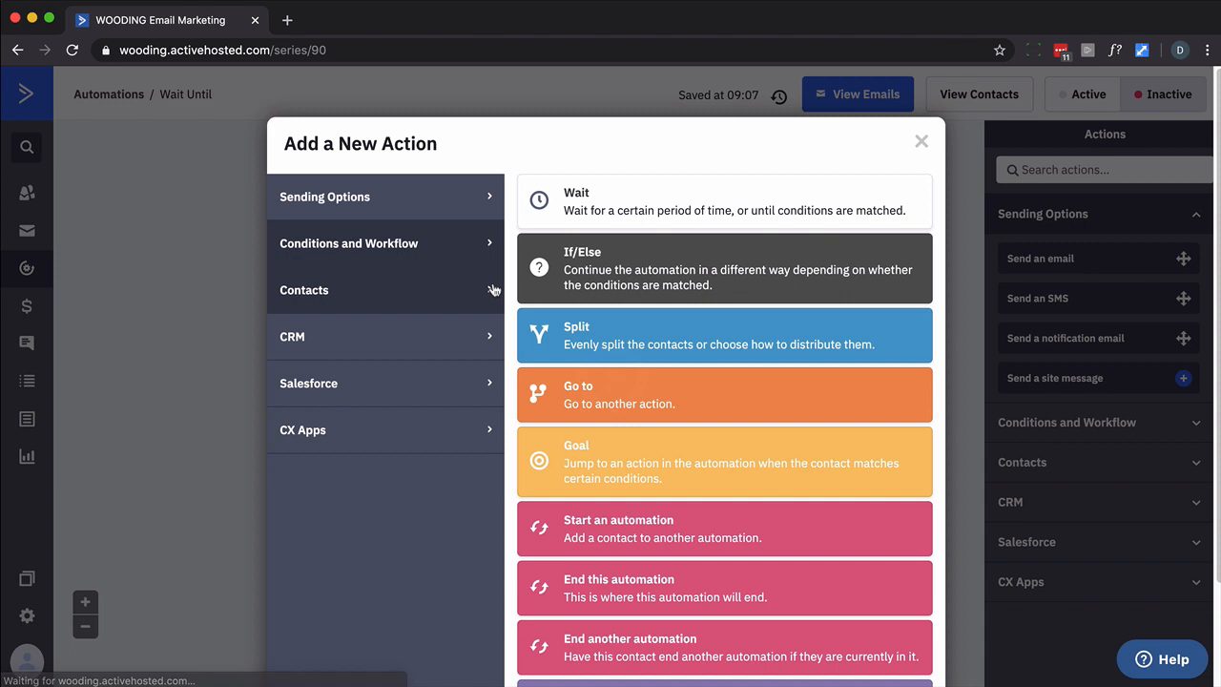
Add a Send an email step using the ebook+tripwire template draft
{"action": "left_click", "coordinate": [448, 204]}
{"action": "left_click", "coordinate": [555, 216]}
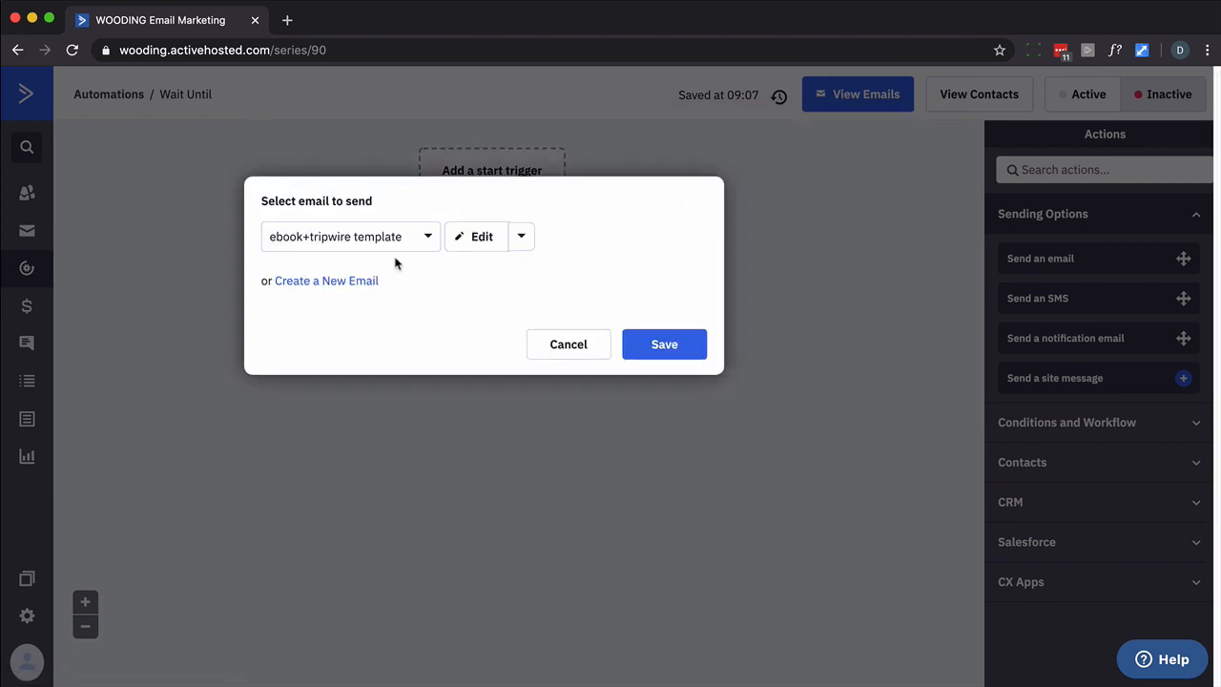
{"action": "left_click", "coordinate": [667, 348]}
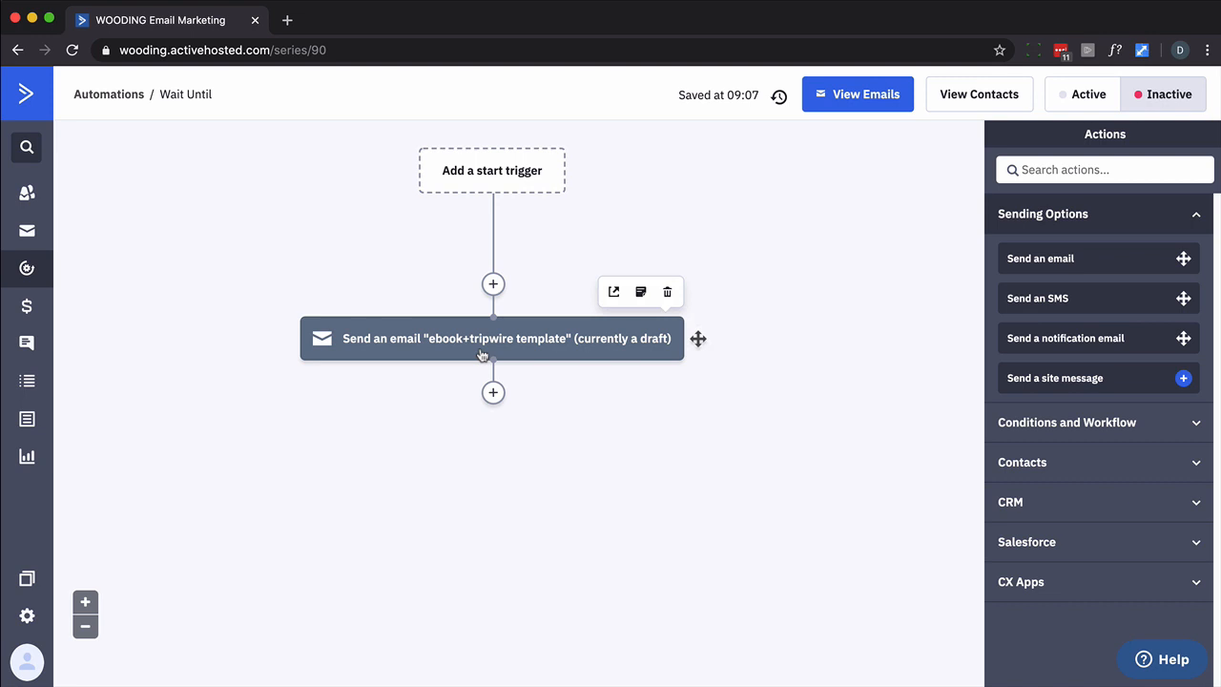
{"action": "left_click", "coordinate": [492, 392]}
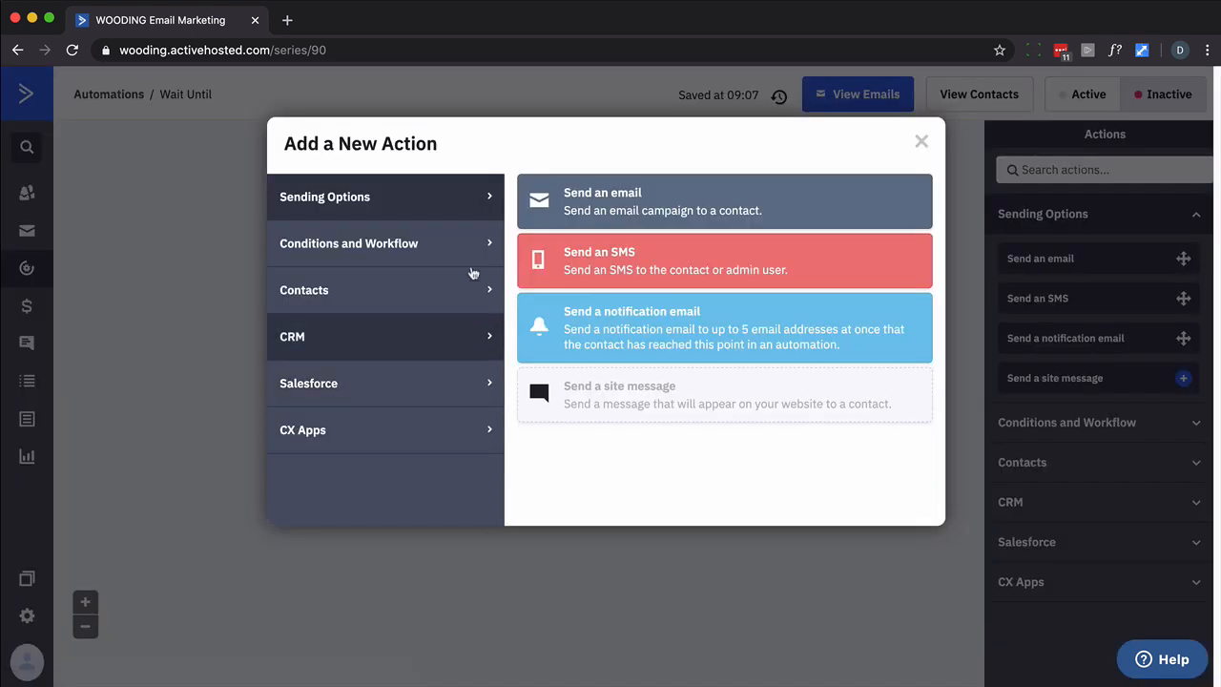
Add a wait-until step with the condition Has not opened ebook+tripwire template
{"action": "left_click", "coordinate": [451, 236]}
{"action": "left_click", "coordinate": [600, 219]}
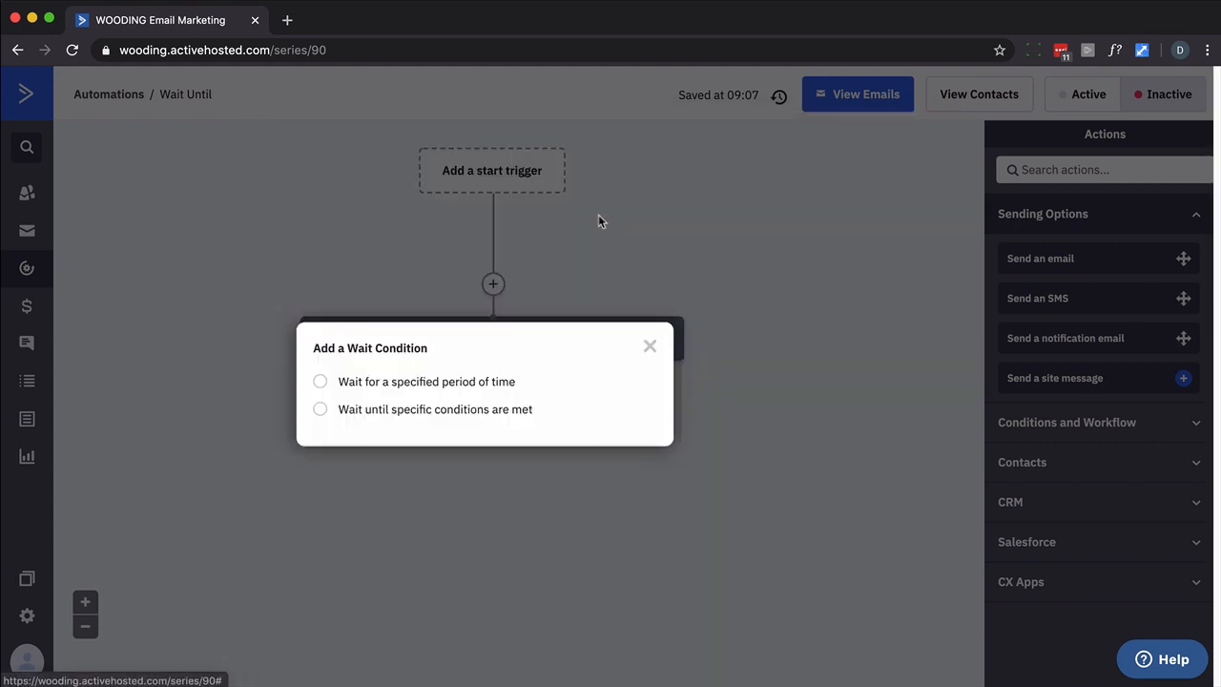
{"action": "left_click", "coordinate": [422, 413]}
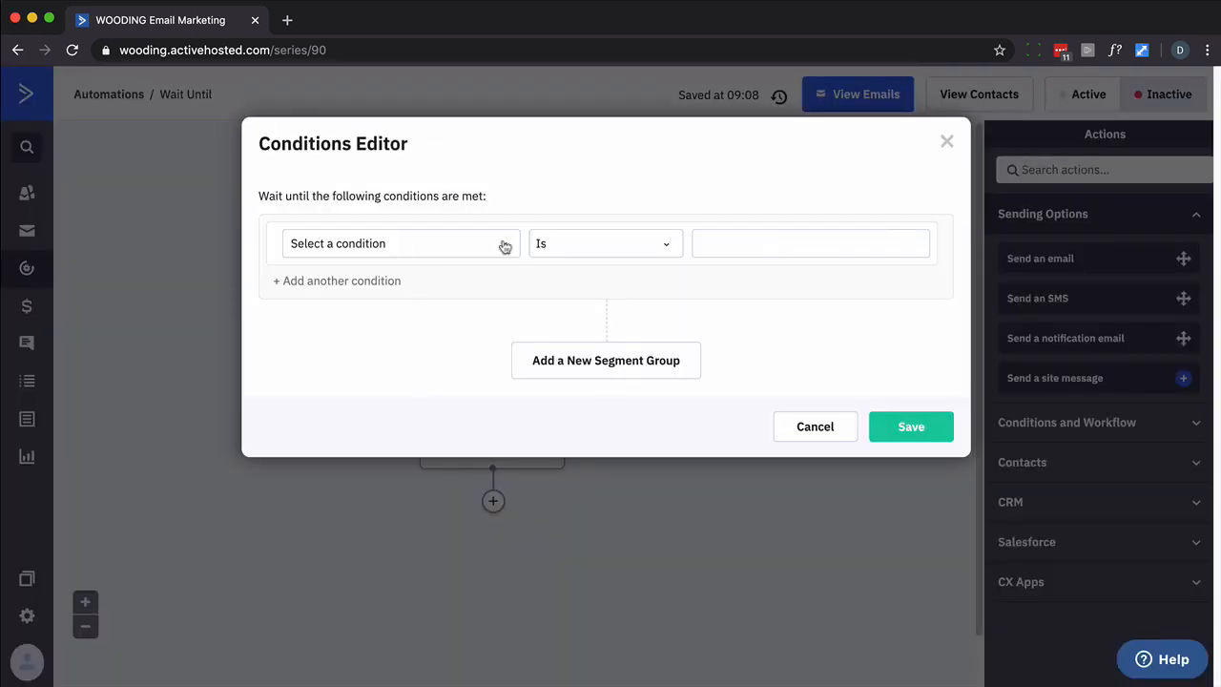
{"action": "left_click", "coordinate": [504, 247]}
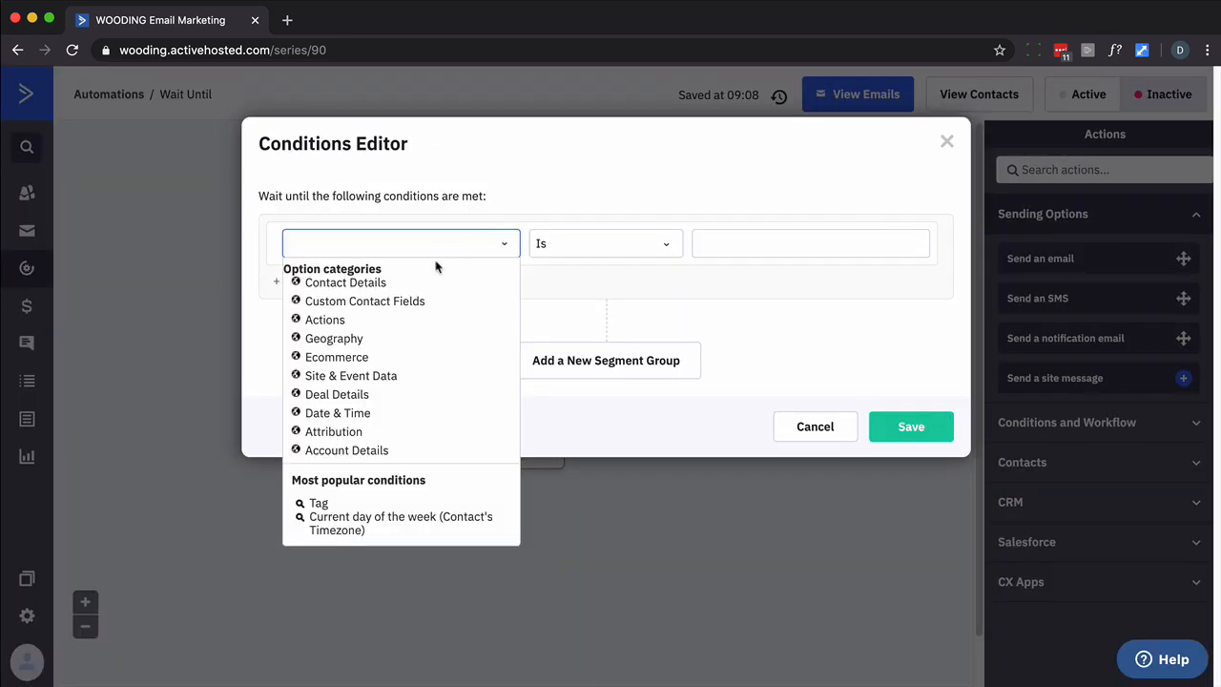
{"action": "left_click", "coordinate": [324, 321]}
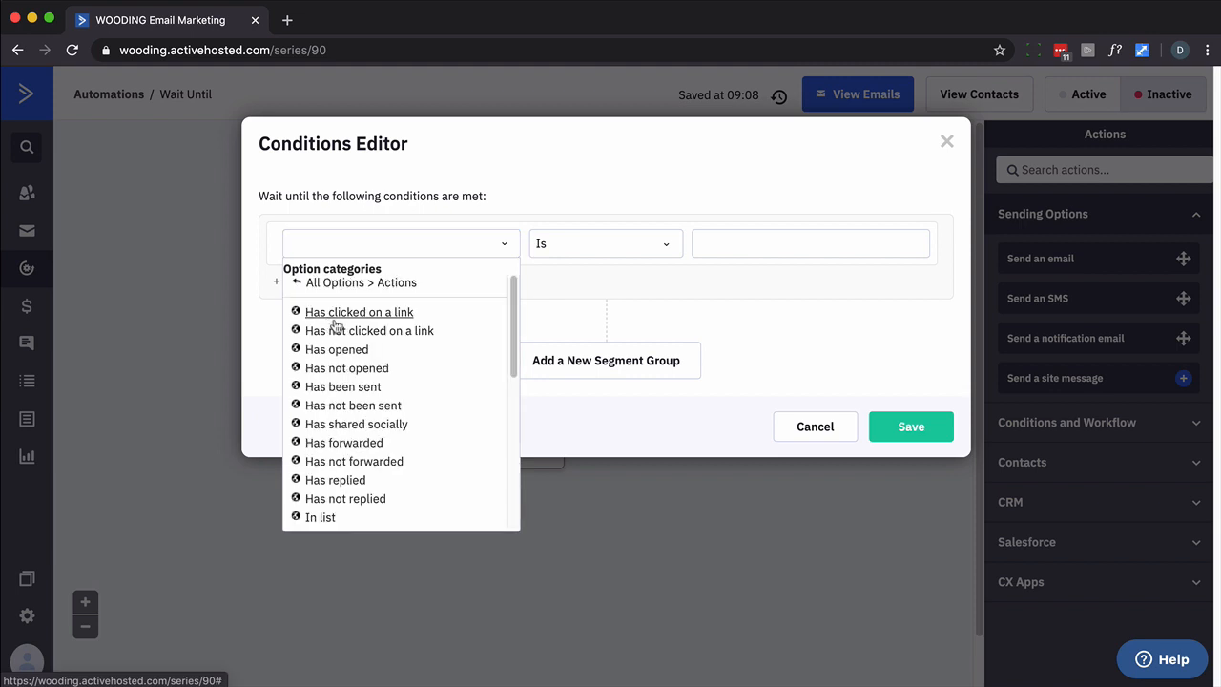
{"action": "left_click", "coordinate": [346, 371]}
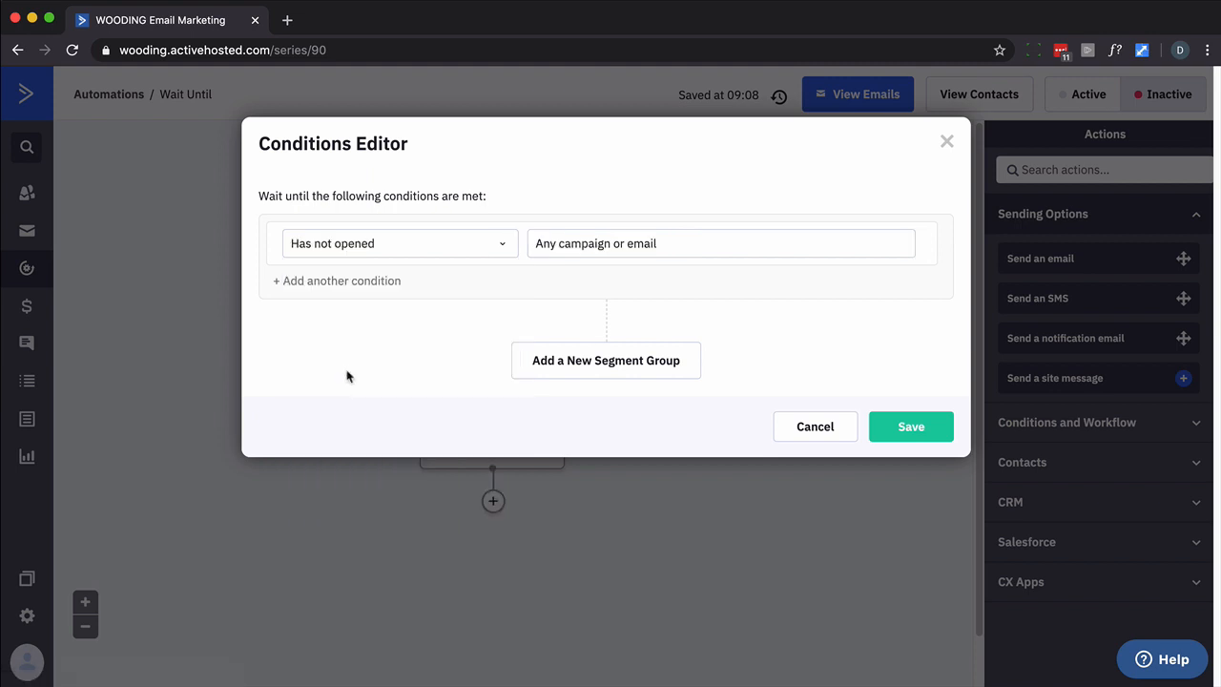
{"action": "left_click", "coordinate": [570, 242]}
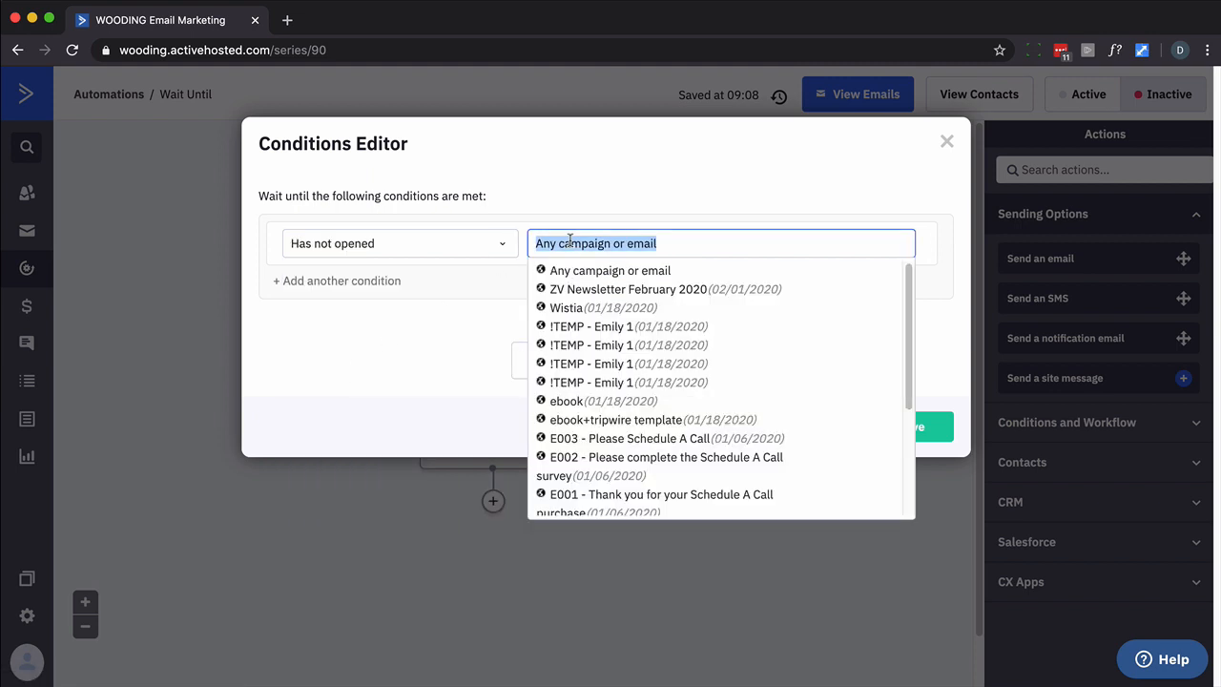
{"action": "left_click", "coordinate": [593, 419]}
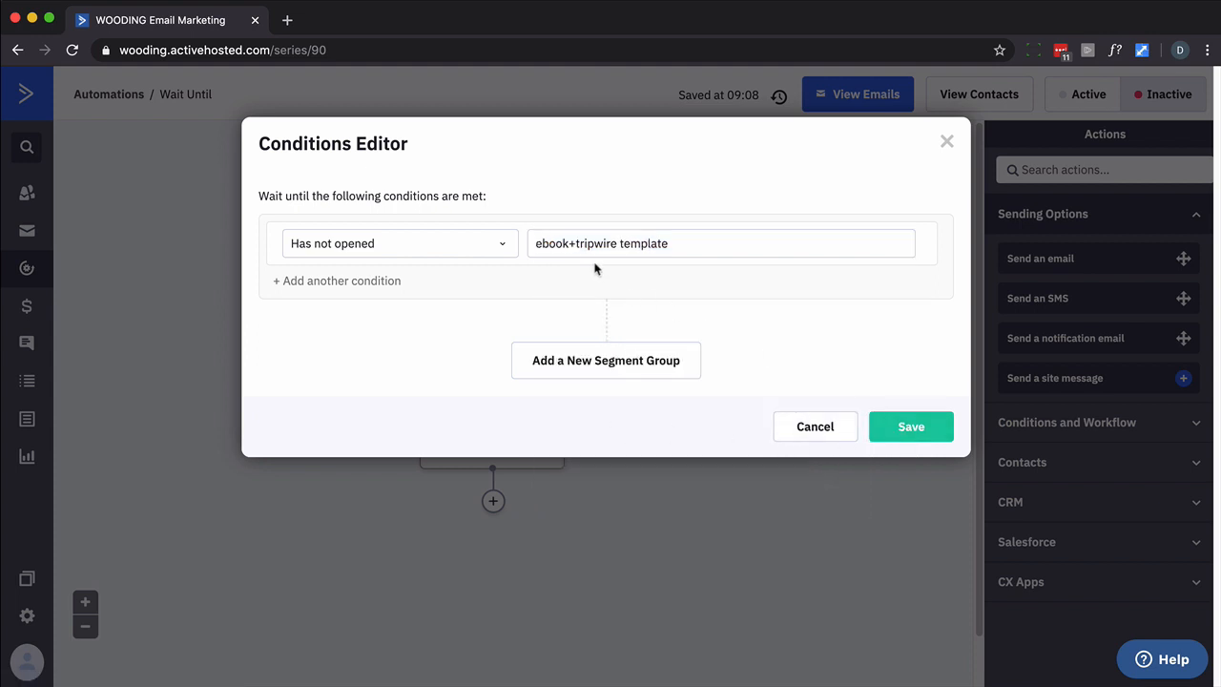
{"action": "left_click", "coordinate": [900, 432]}
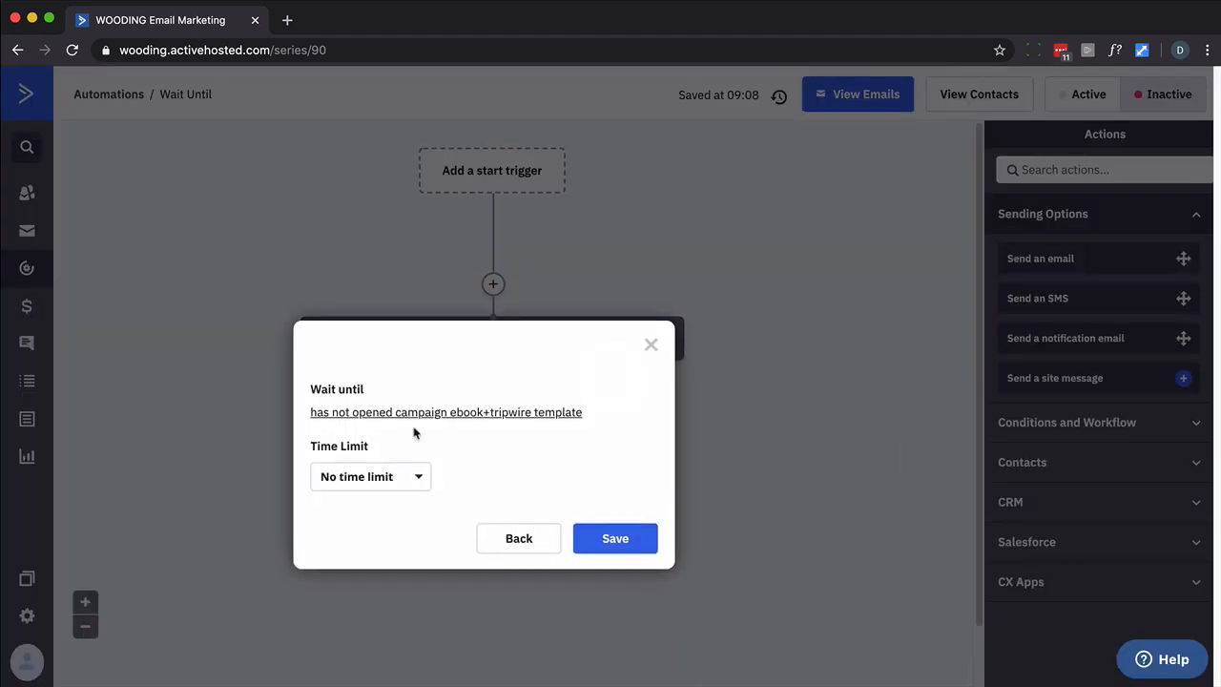
Limit the wait to up to 1 day and save the step
{"action": "left_click", "coordinate": [349, 487]}
{"action": "left_click", "coordinate": [341, 537]}
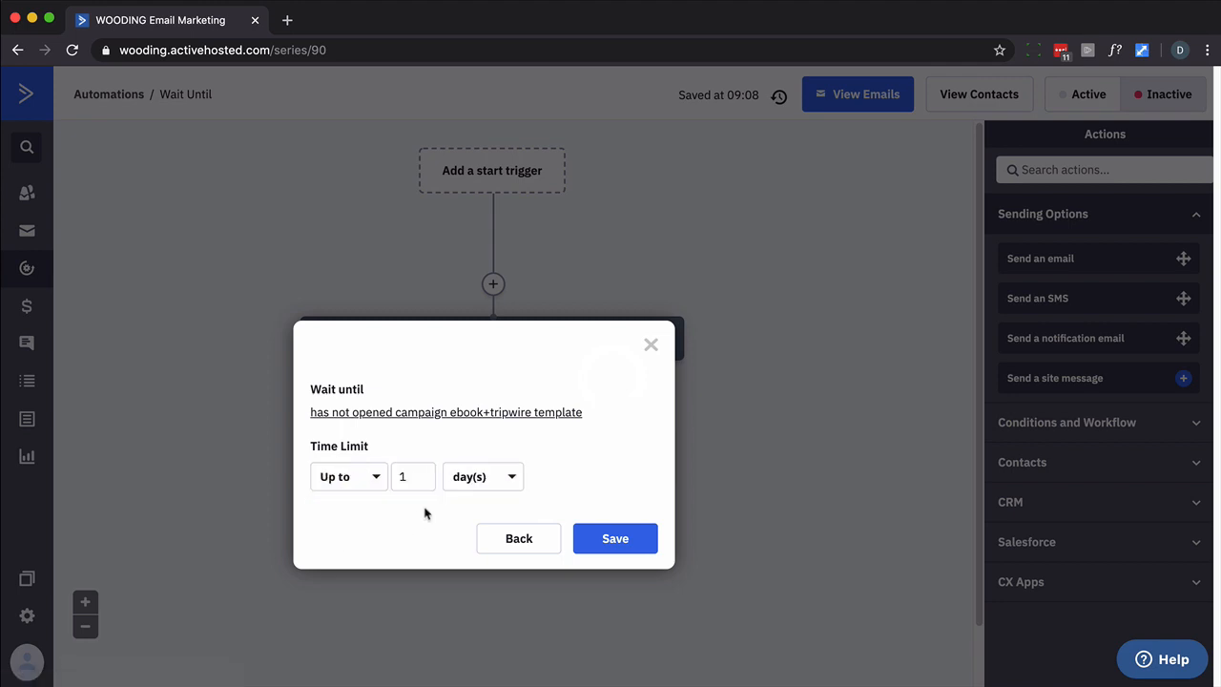
{"action": "left_click", "coordinate": [618, 537]}
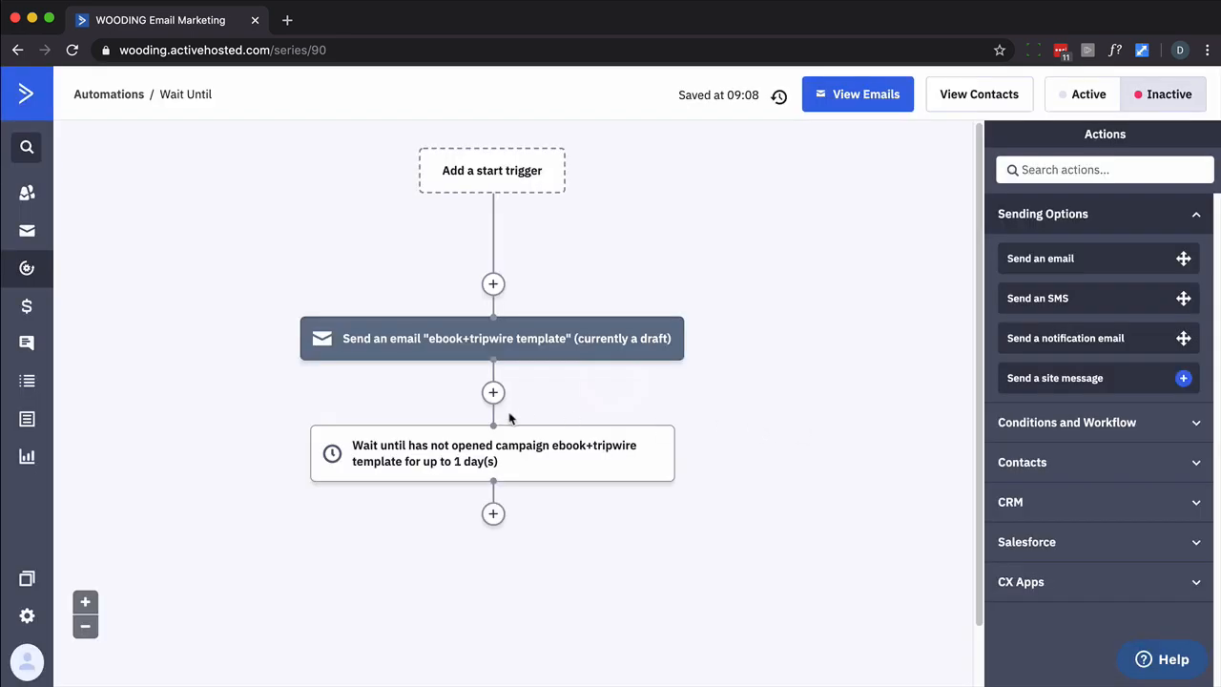
Start an If/Else split with the Has opened condition, then discard it
{"action": "mouse_move", "coordinate": [494, 466]}
{"action": "scroll", "coordinate": [496, 505], "scroll_direction": "down", "scroll_amount": 1}
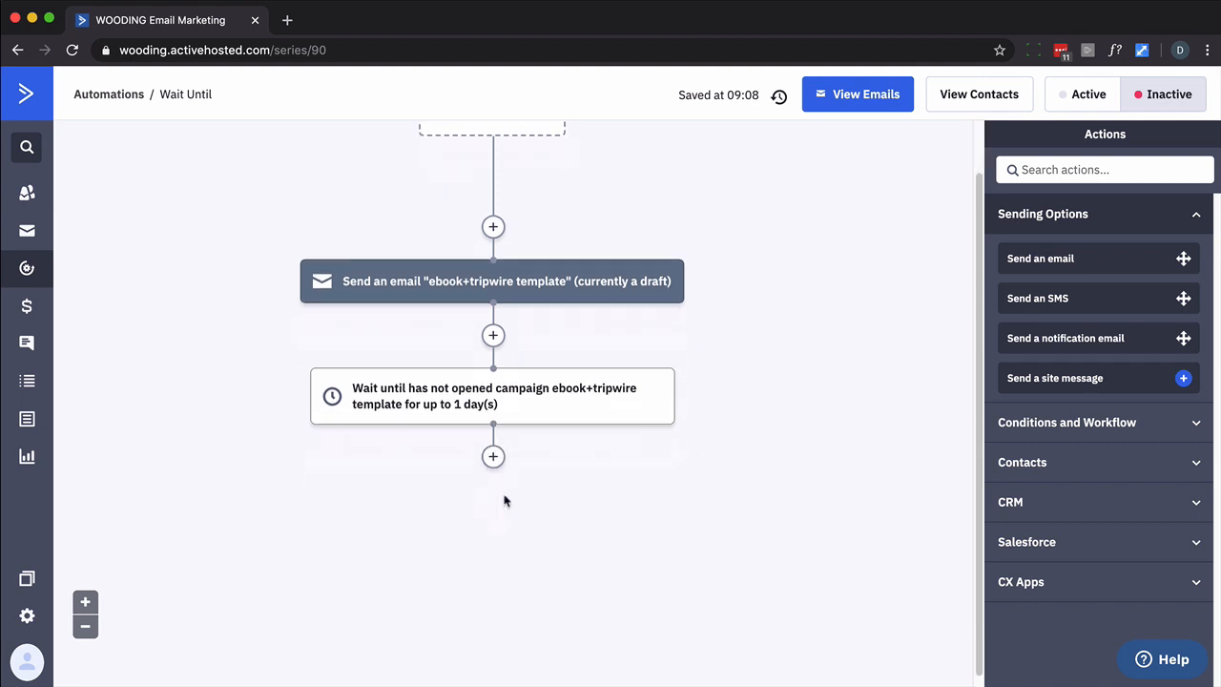
{"action": "left_click", "coordinate": [493, 458]}
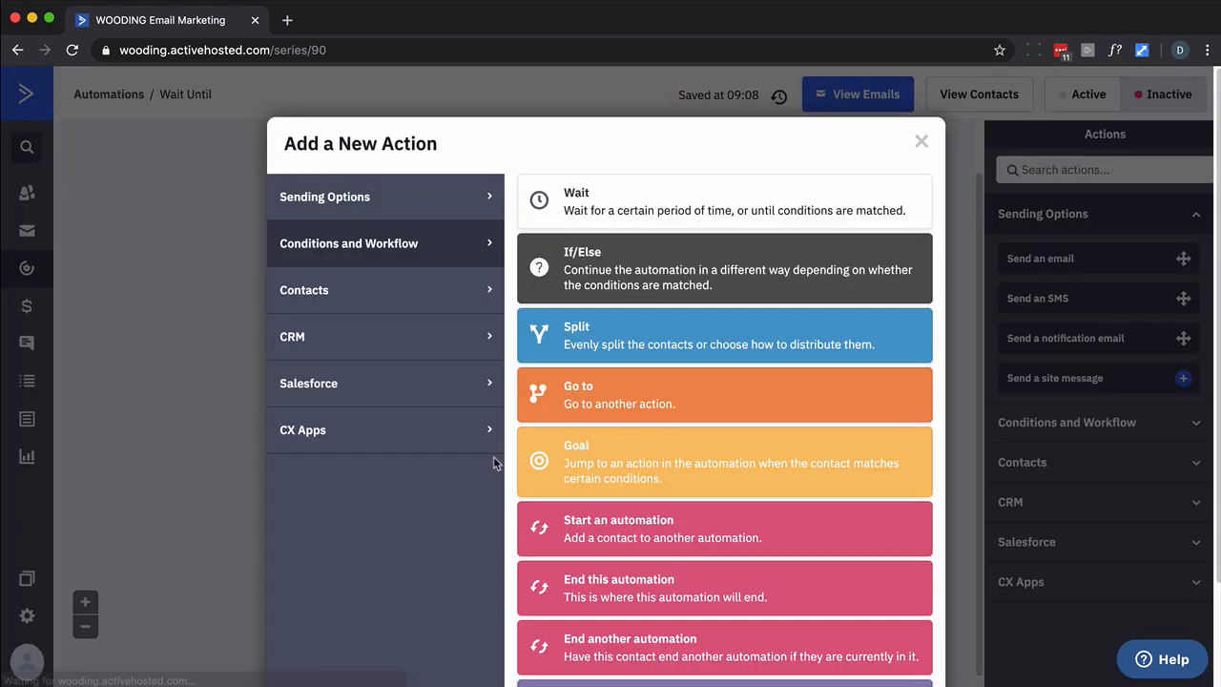
{"action": "left_click", "coordinate": [579, 255]}
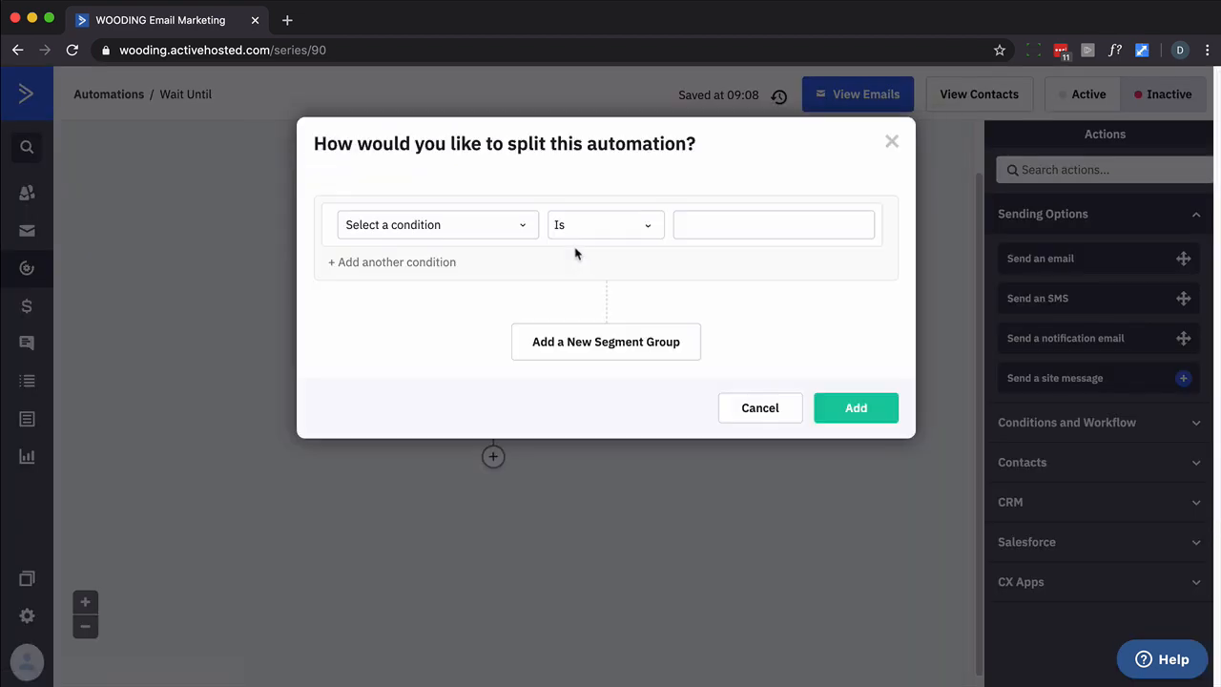
{"action": "left_click", "coordinate": [526, 225]}
{"action": "left_click", "coordinate": [527, 225]}
{"action": "left_click", "coordinate": [468, 226]}
{"action": "left_click", "coordinate": [385, 307]}
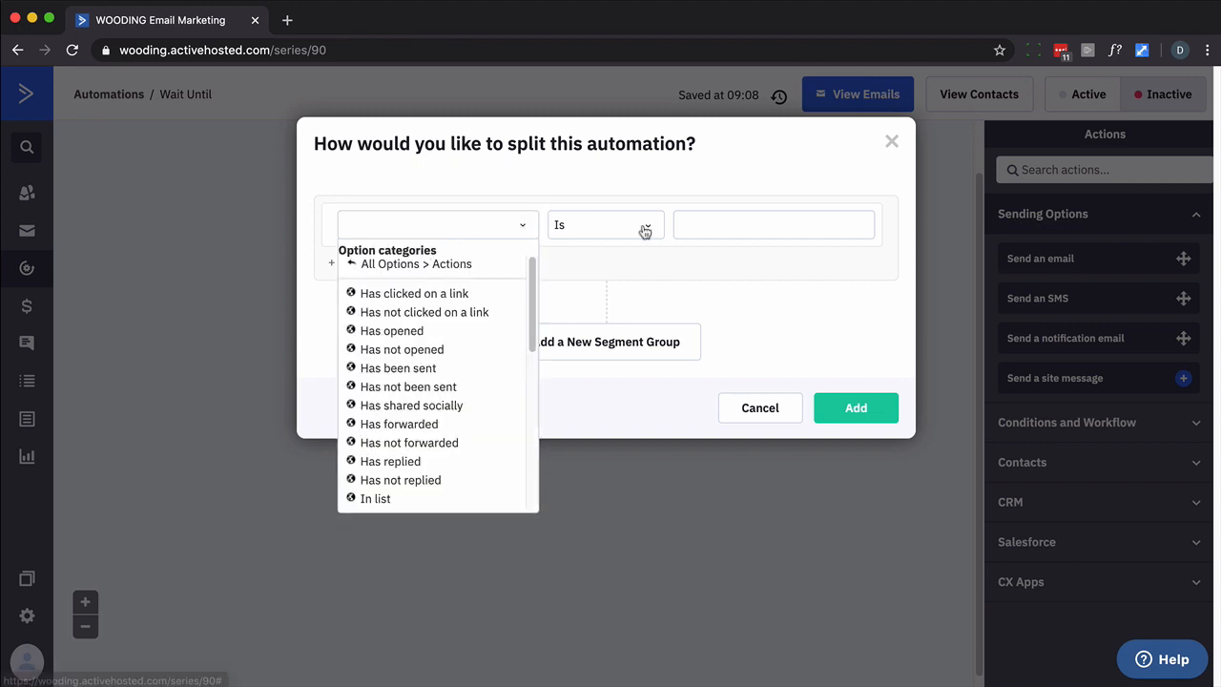
{"action": "left_click", "coordinate": [427, 332]}
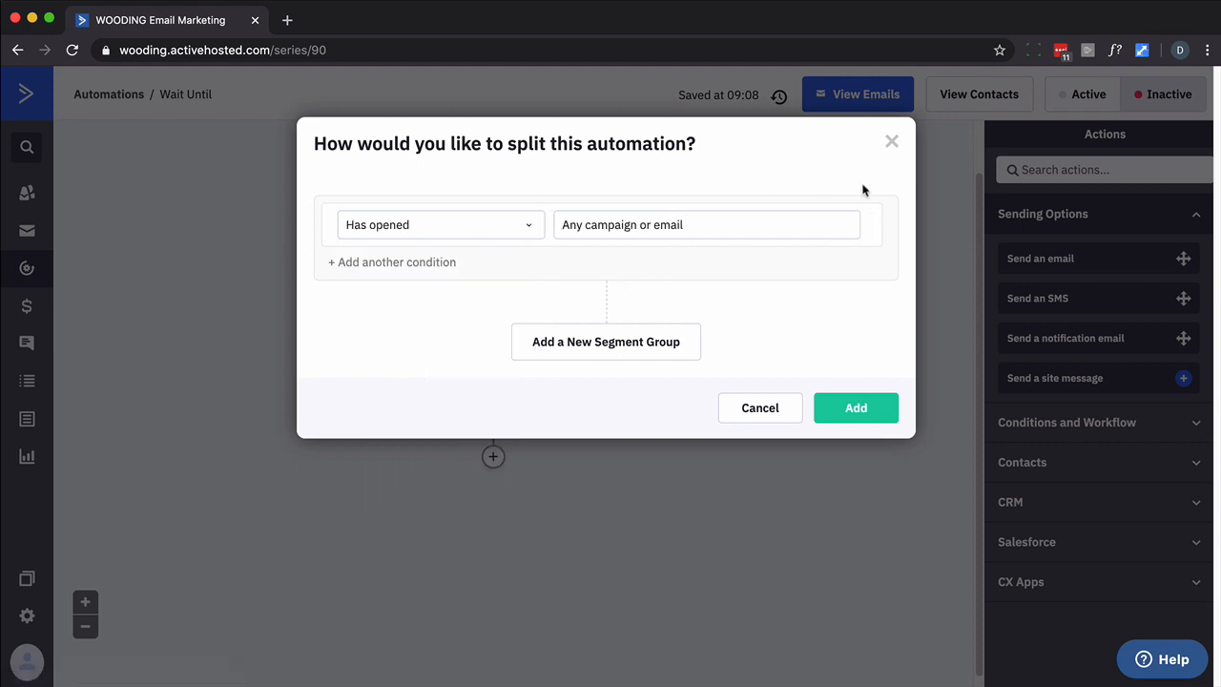
{"action": "left_click", "coordinate": [890, 142]}
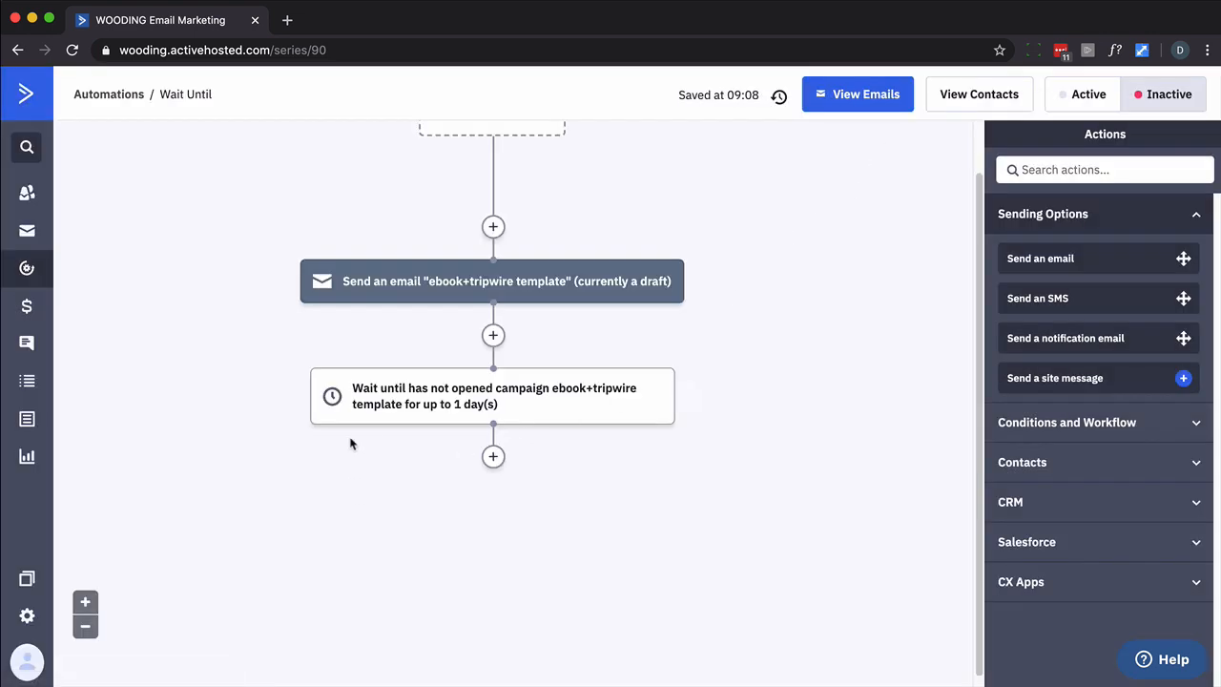
Add an If/Else split on Has not opened ebook+tripwire template
{"action": "left_click", "coordinate": [494, 456]}
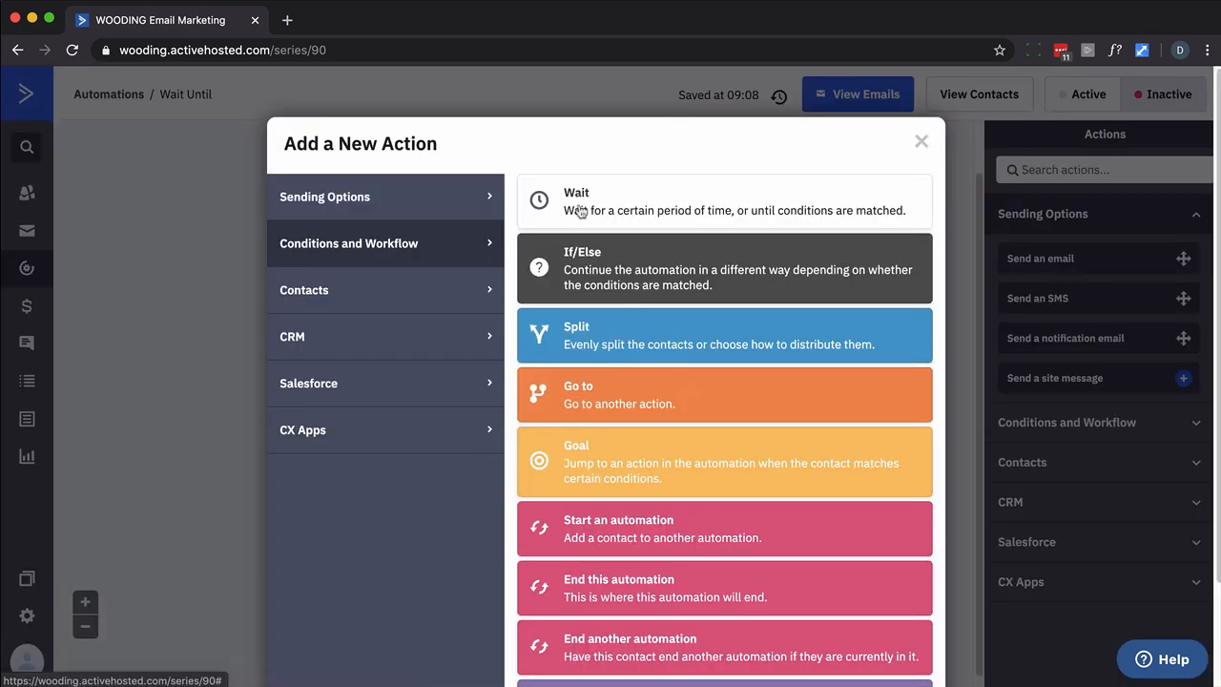
{"action": "left_click", "coordinate": [578, 268]}
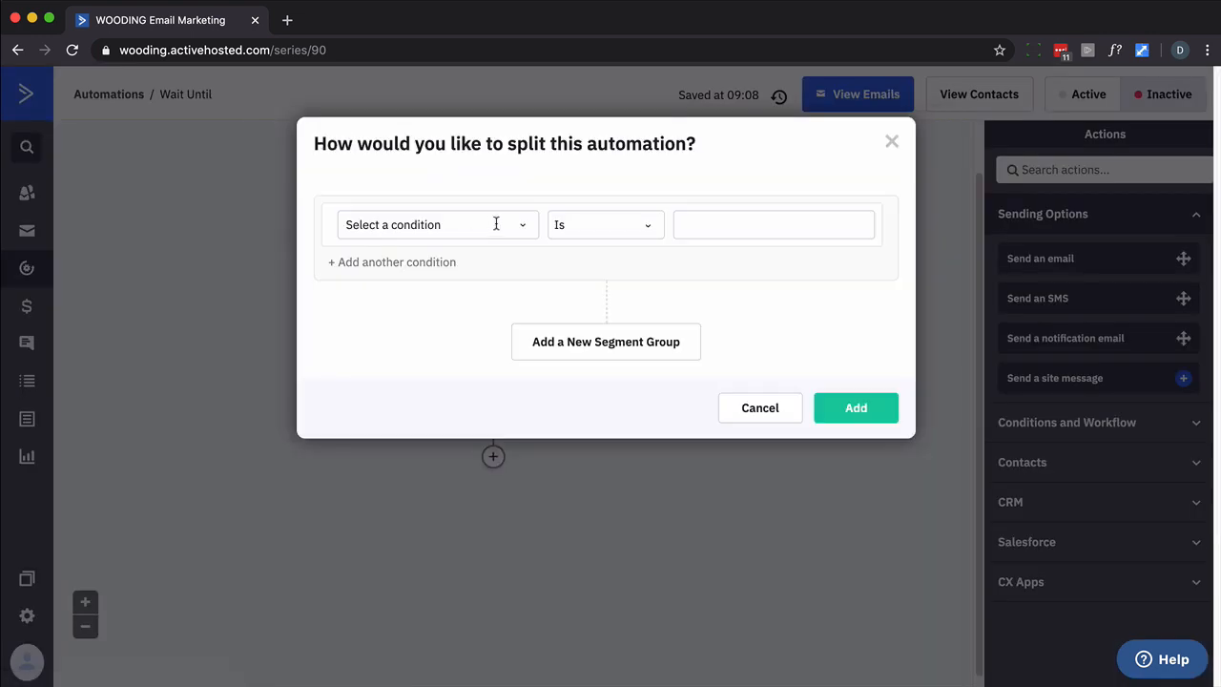
{"action": "left_click", "coordinate": [496, 223]}
{"action": "left_click", "coordinate": [402, 304]}
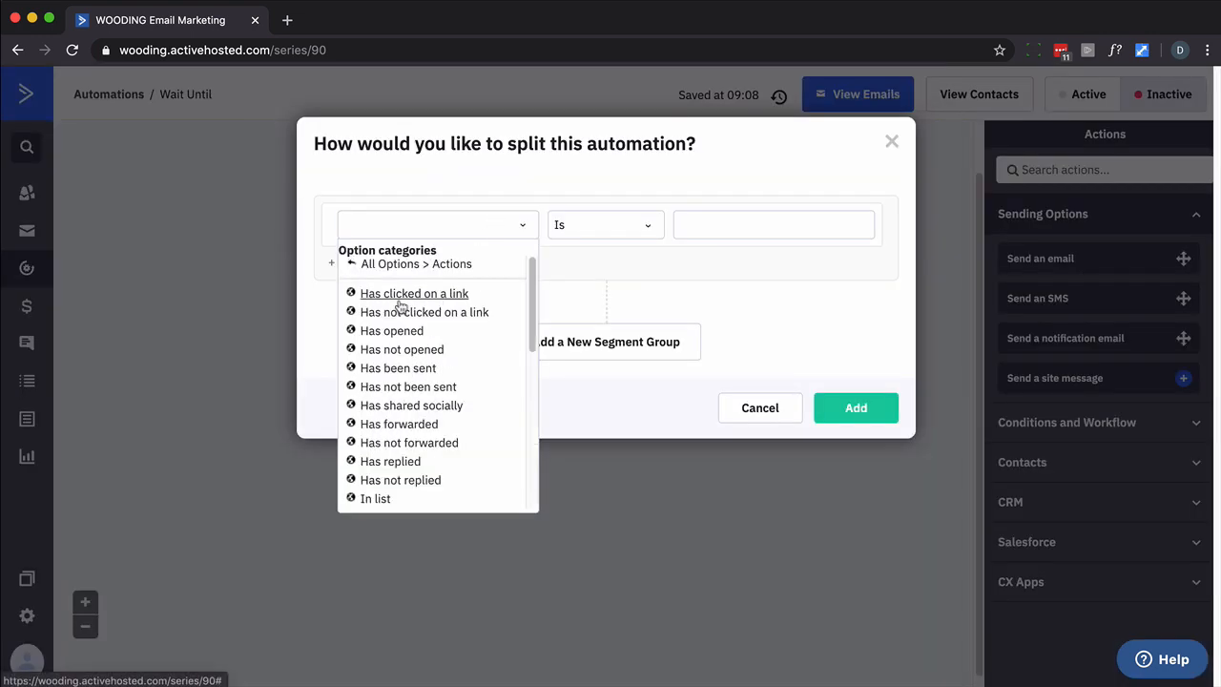
{"action": "left_click", "coordinate": [403, 349]}
{"action": "left_click", "coordinate": [713, 227]}
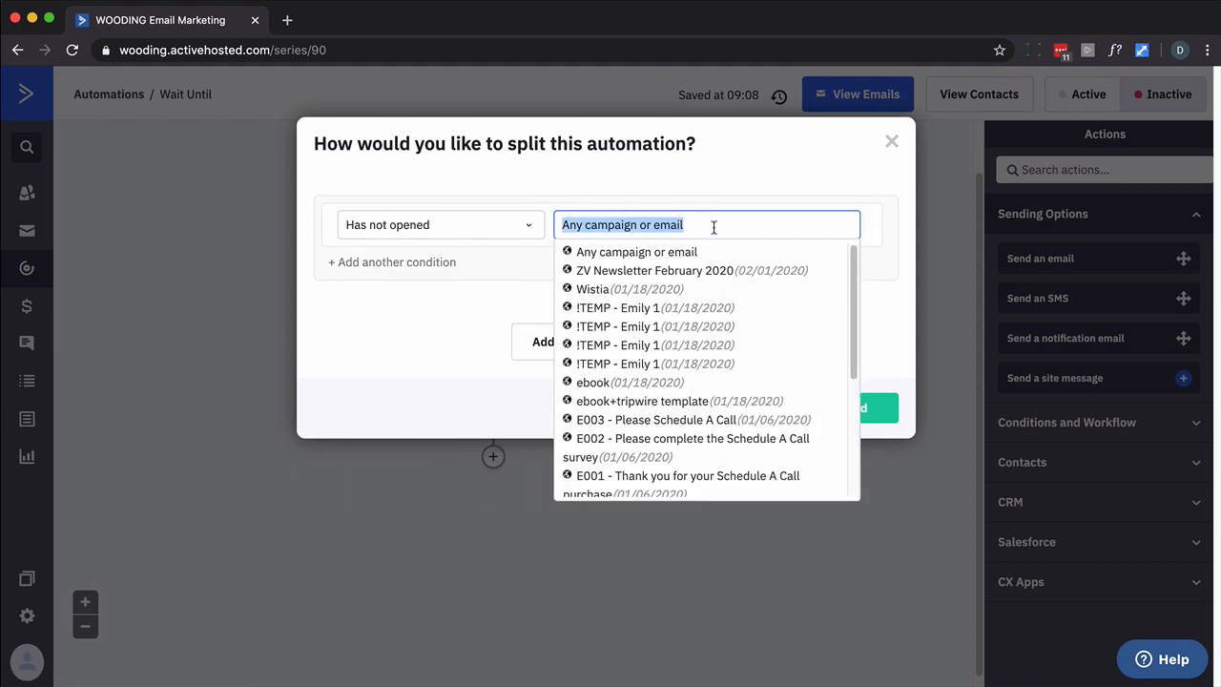
{"action": "left_click", "coordinate": [654, 401]}
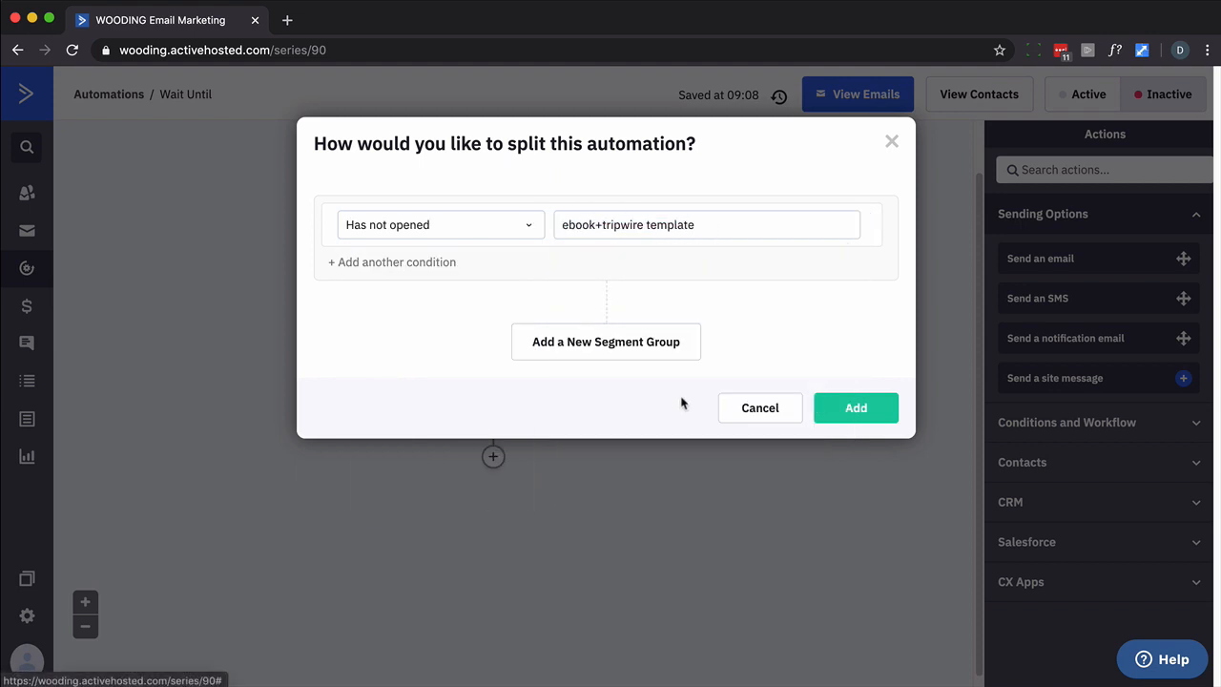
{"action": "left_click", "coordinate": [821, 410]}
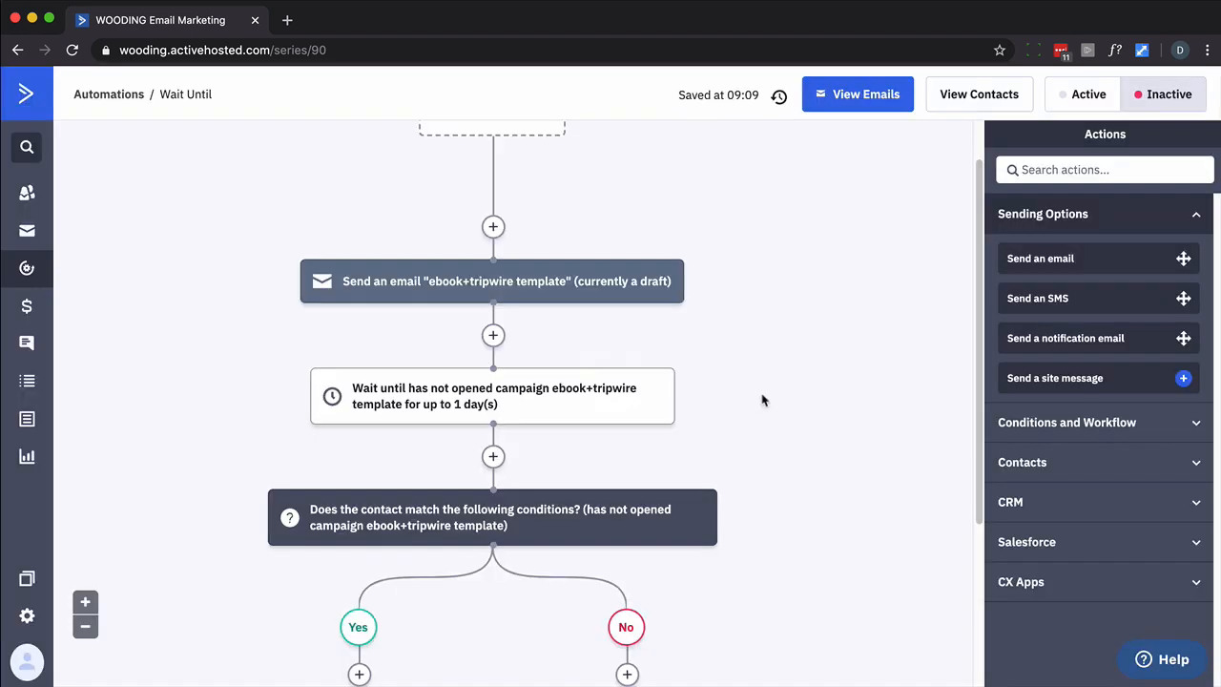
{"action": "scroll", "coordinate": [797, 347], "scroll_direction": "down", "scroll_amount": 1}
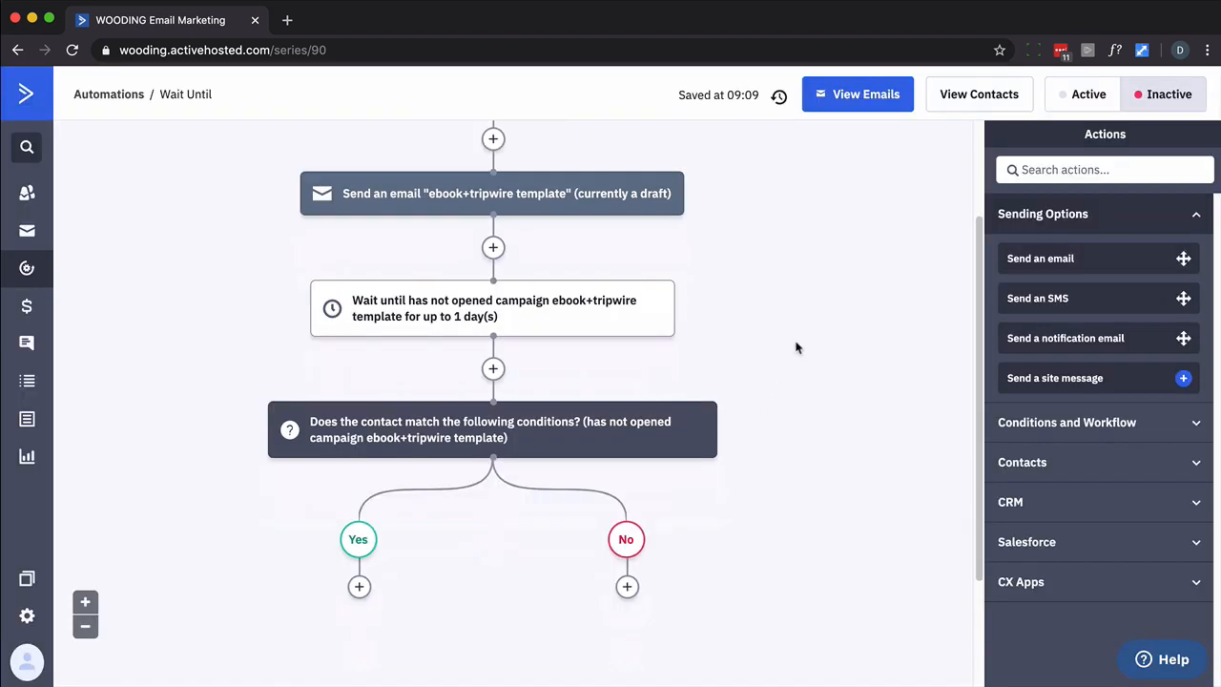
{"action": "left_click", "coordinate": [360, 586]}
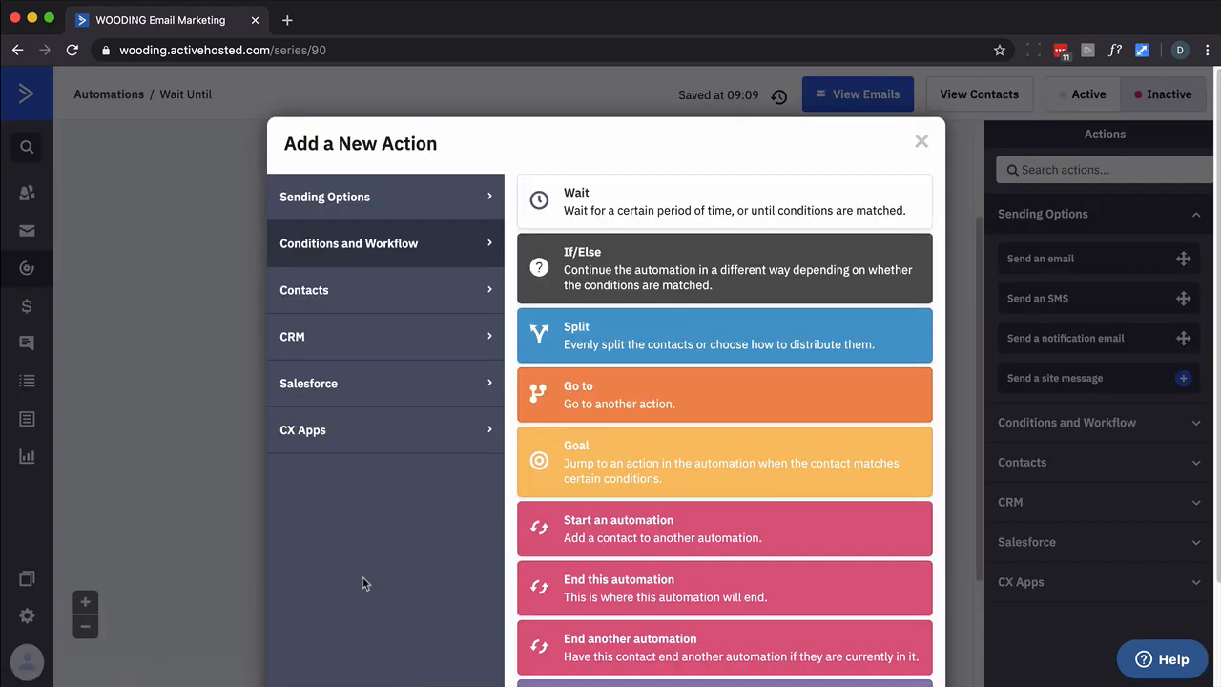
{"action": "left_click", "coordinate": [441, 208]}
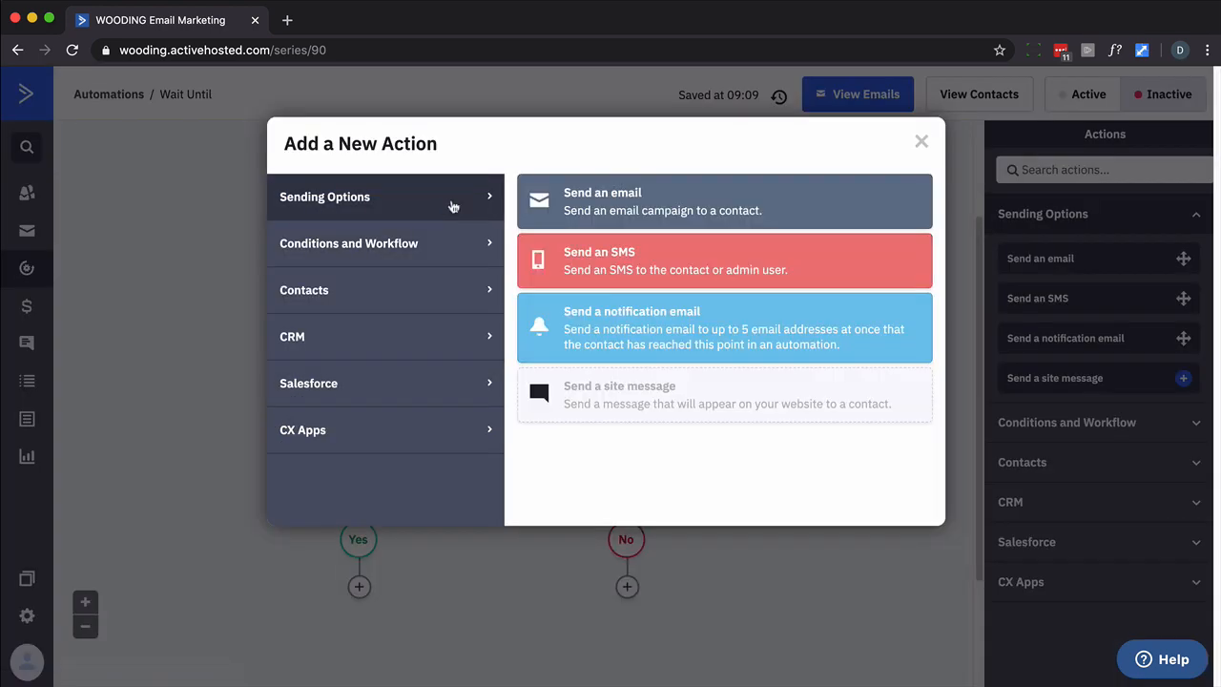
{"action": "left_click", "coordinate": [629, 217]}
{"action": "left_click", "coordinate": [529, 620]}
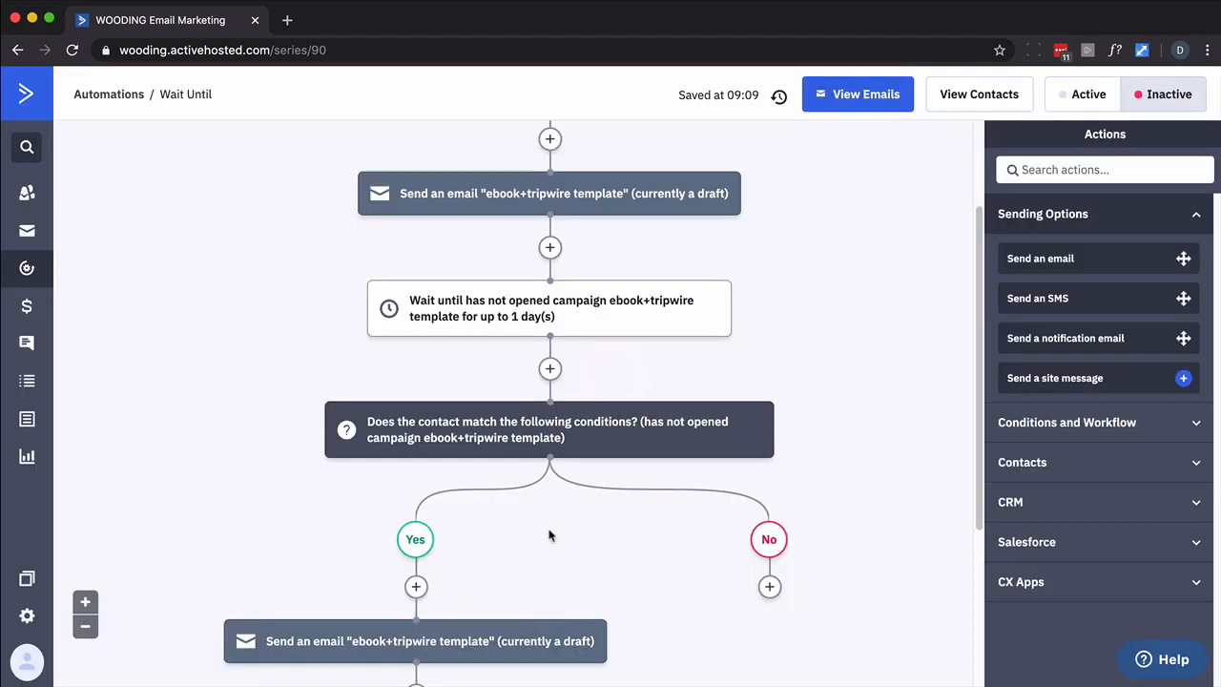
{"action": "scroll", "coordinate": [551, 535], "scroll_direction": "down", "scroll_amount": 2}
{"action": "scroll", "coordinate": [549, 539], "scroll_direction": "up", "scroll_amount": 3}
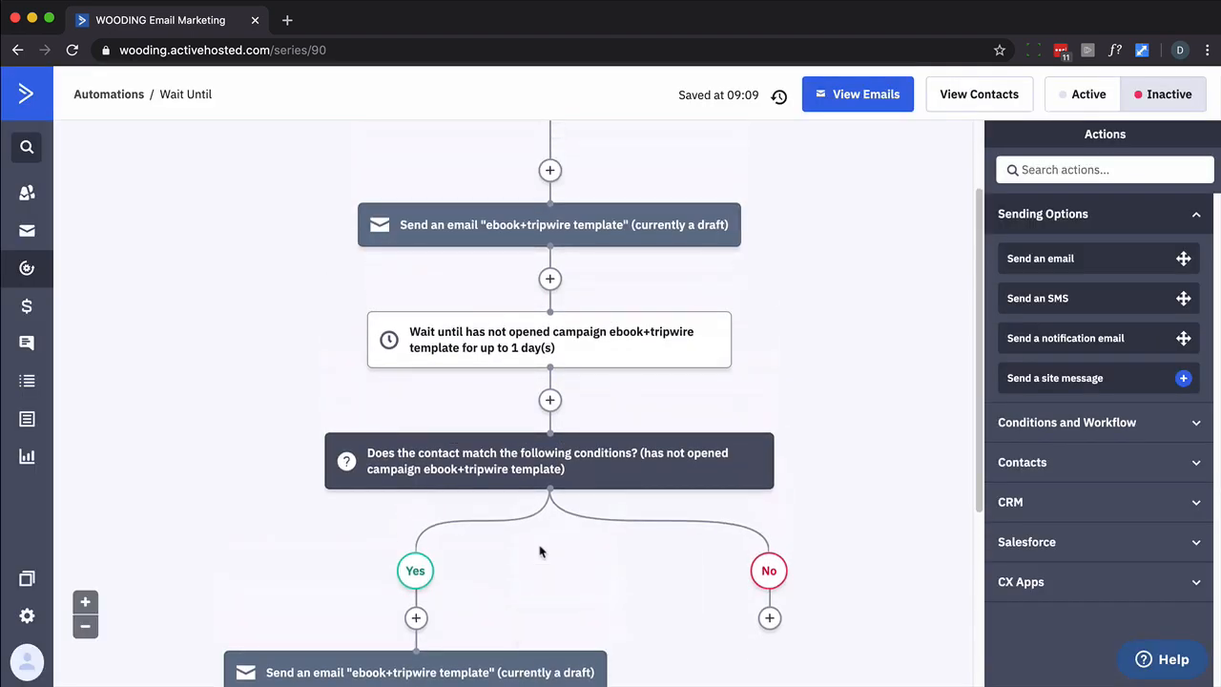
{"action": "scroll", "coordinate": [545, 548], "scroll_direction": "down", "scroll_amount": 4}
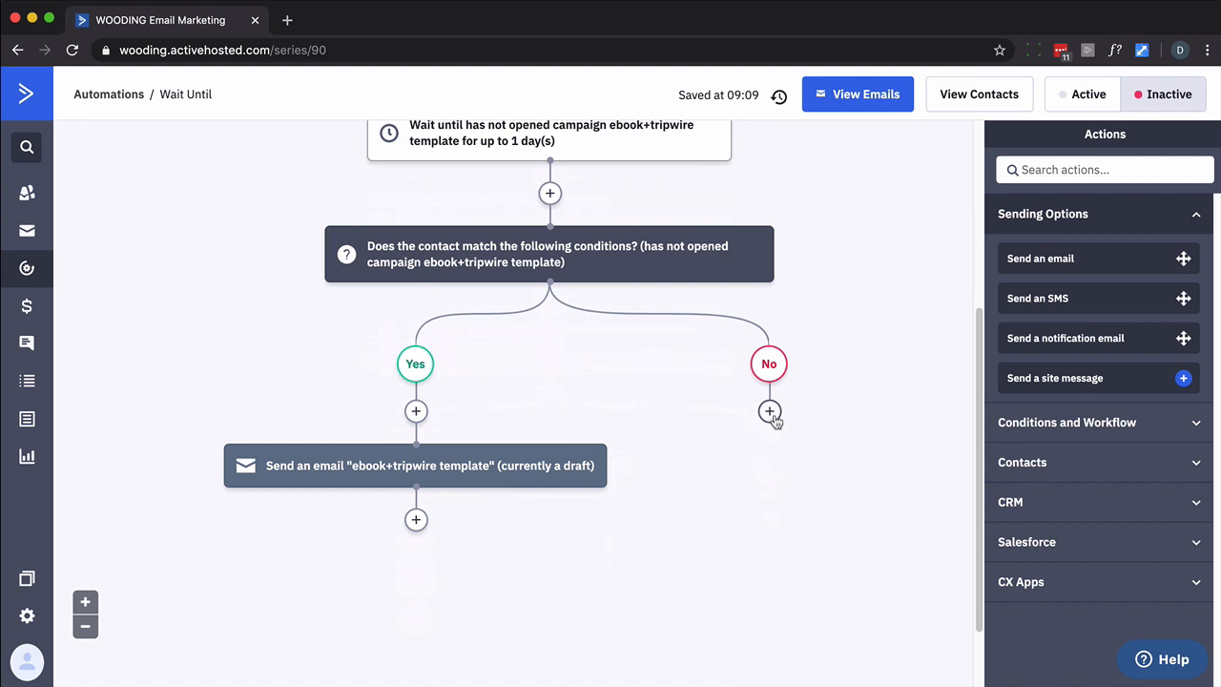
{"action": "scroll", "coordinate": [769, 410], "scroll_direction": "up", "scroll_amount": 3}
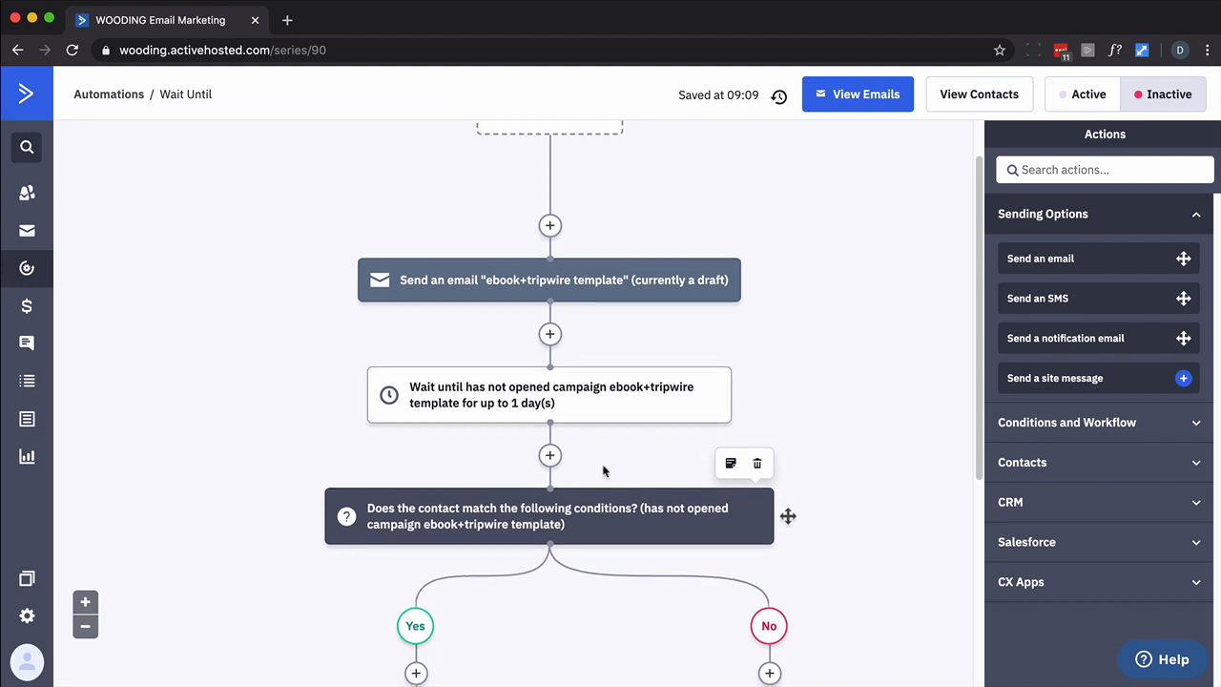
{"action": "scroll", "coordinate": [615, 484], "scroll_direction": "down", "scroll_amount": 1}
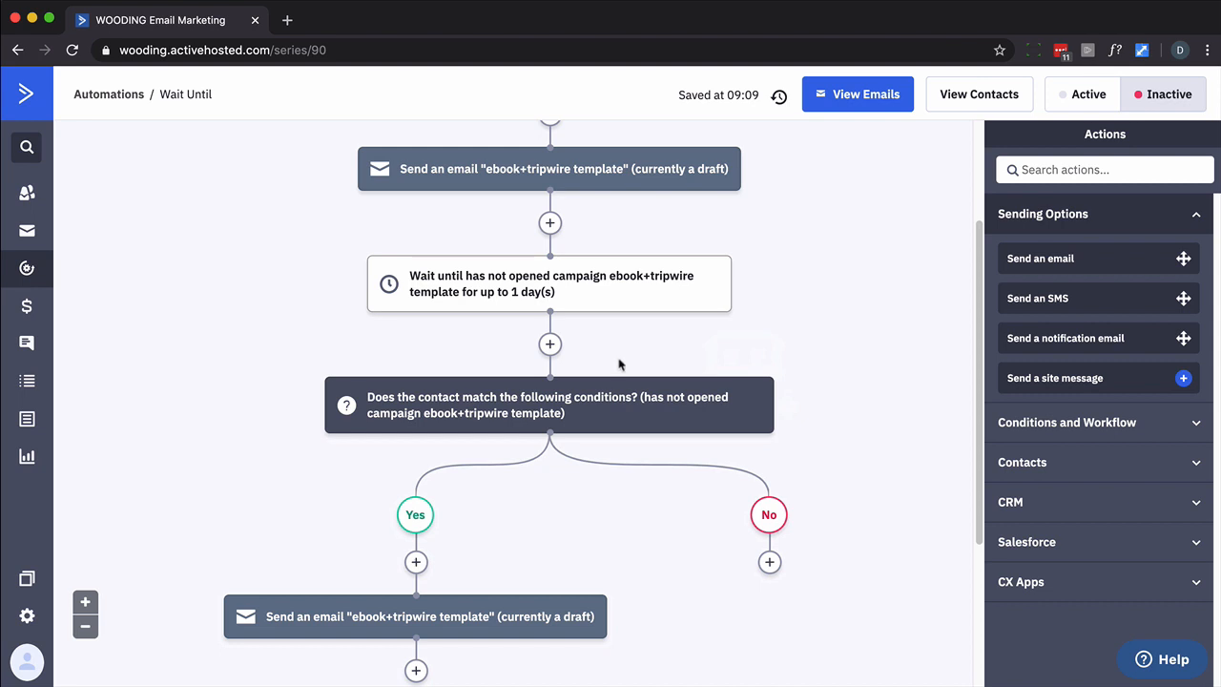
{"action": "scroll", "coordinate": [621, 365], "scroll_direction": "up", "scroll_amount": 2}
{"action": "mouse_move", "coordinate": [742, 336]}
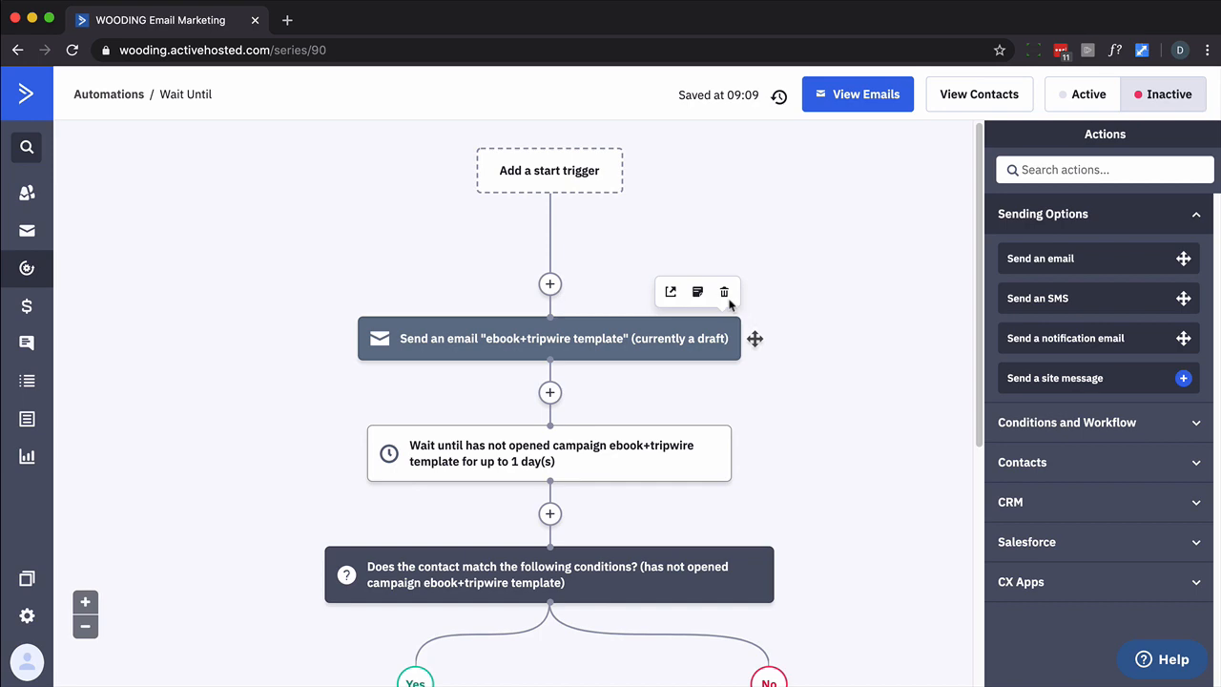
Delete the If/Else along with both Yes and No paths, then delete the wait step
{"action": "scroll", "coordinate": [729, 304], "scroll_direction": "down", "scroll_amount": 2}
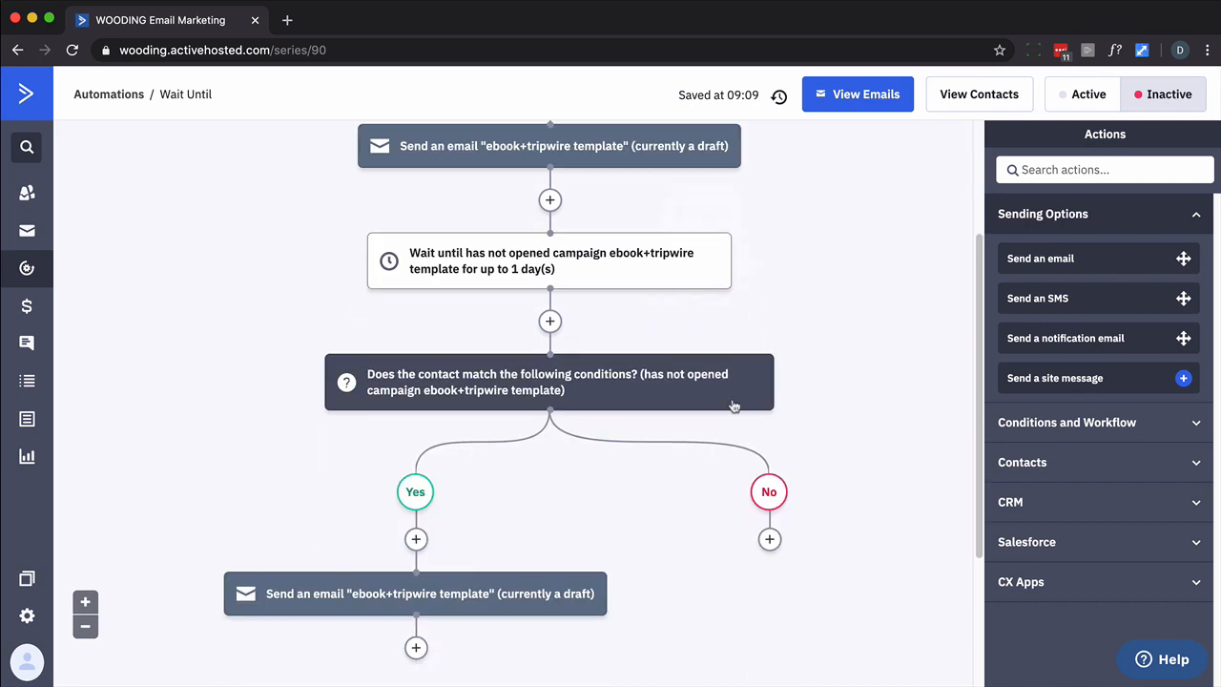
{"action": "left_click", "coordinate": [757, 330]}
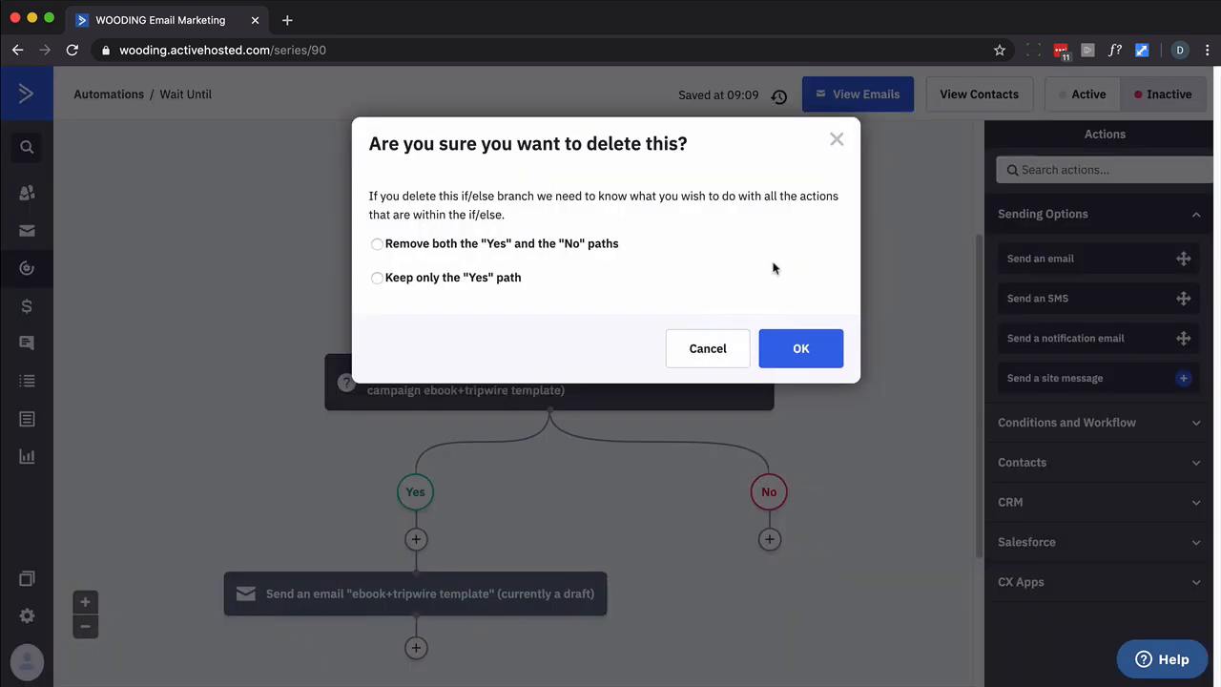
{"action": "left_click", "coordinate": [376, 244]}
{"action": "left_click", "coordinate": [800, 349]}
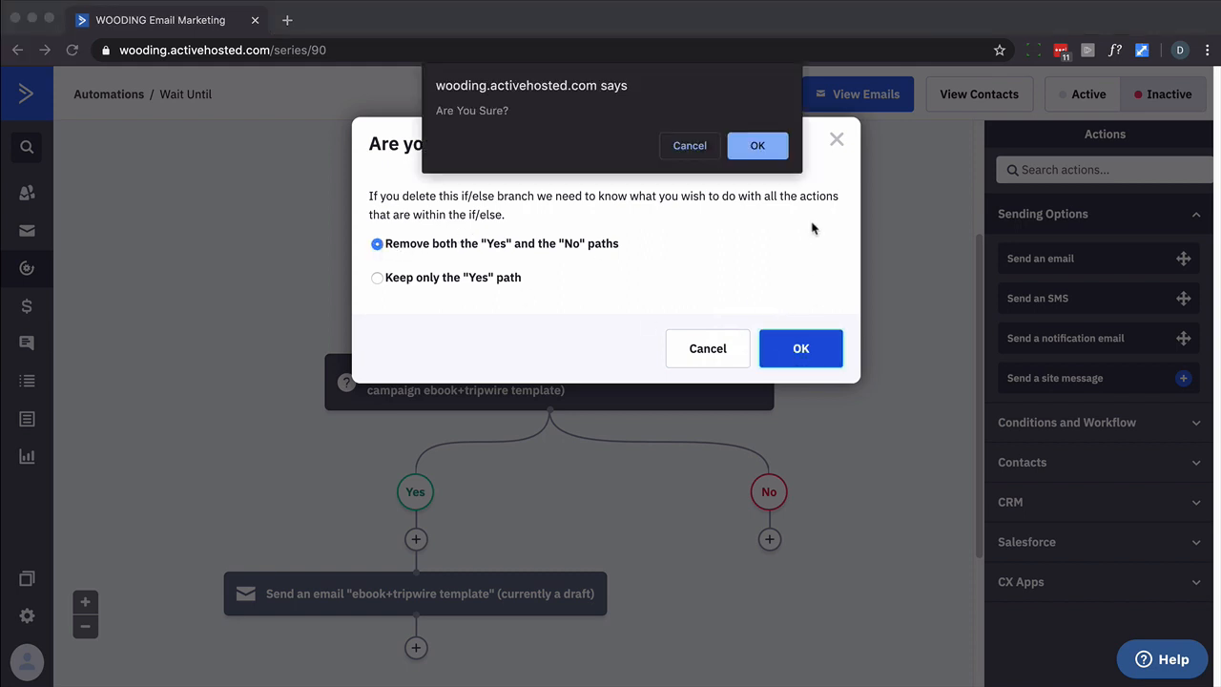
{"action": "left_click", "coordinate": [756, 145]}
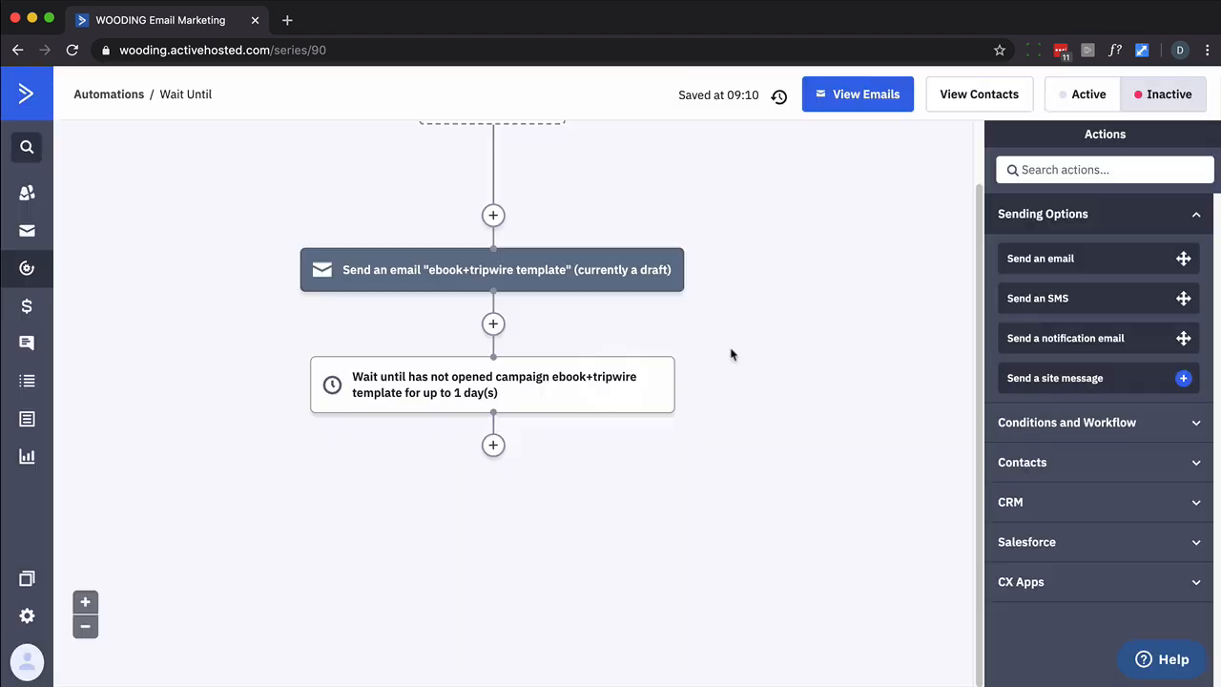
{"action": "left_click", "coordinate": [658, 333]}
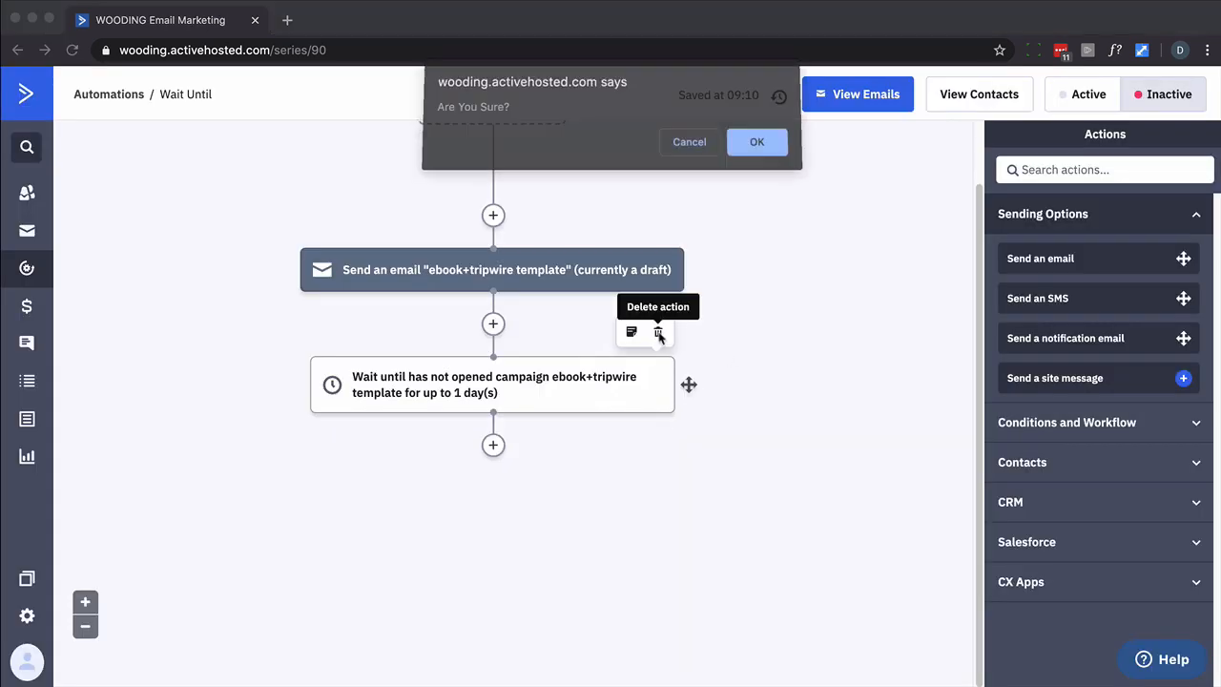
{"action": "left_click", "coordinate": [763, 145]}
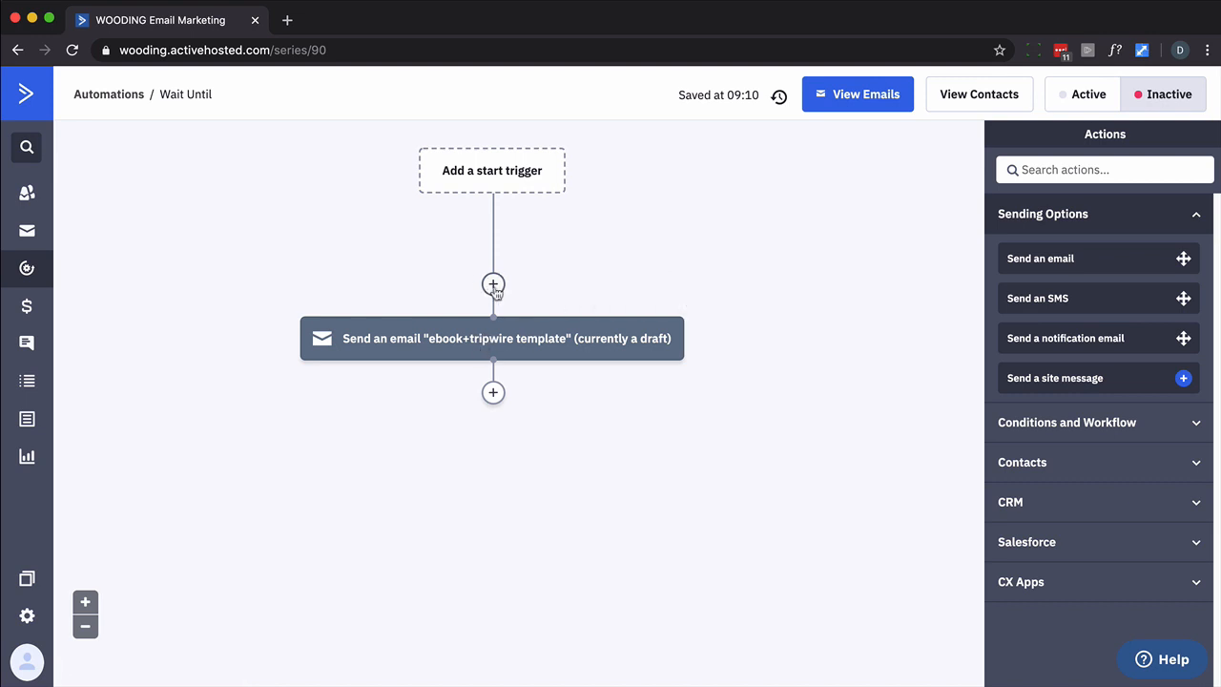
Add a Wait until specific conditions are met step above the email
{"action": "left_click", "coordinate": [493, 284]}
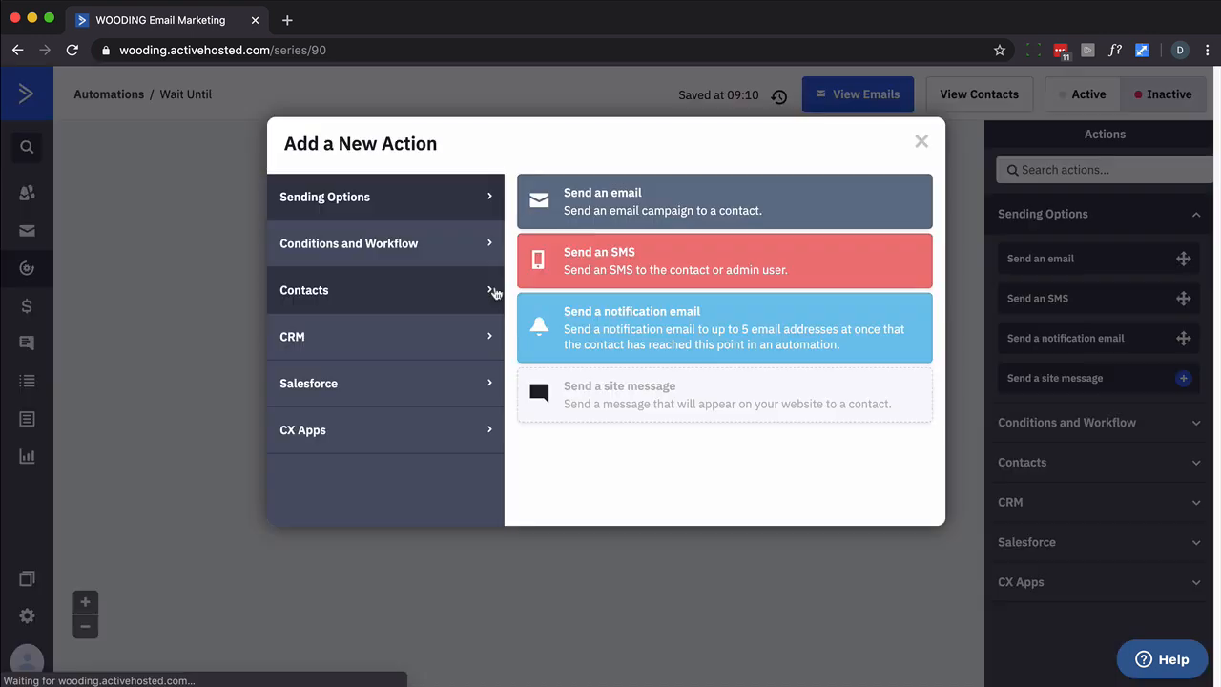
{"action": "left_click", "coordinate": [443, 261]}
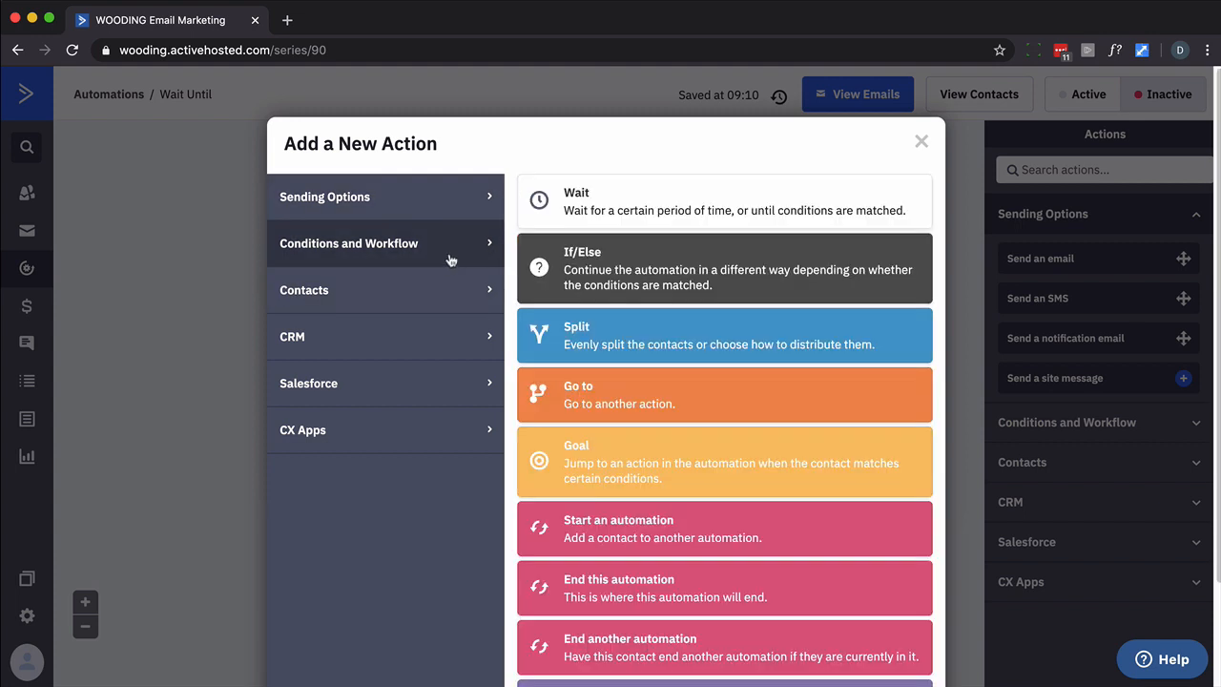
{"action": "left_click", "coordinate": [572, 196]}
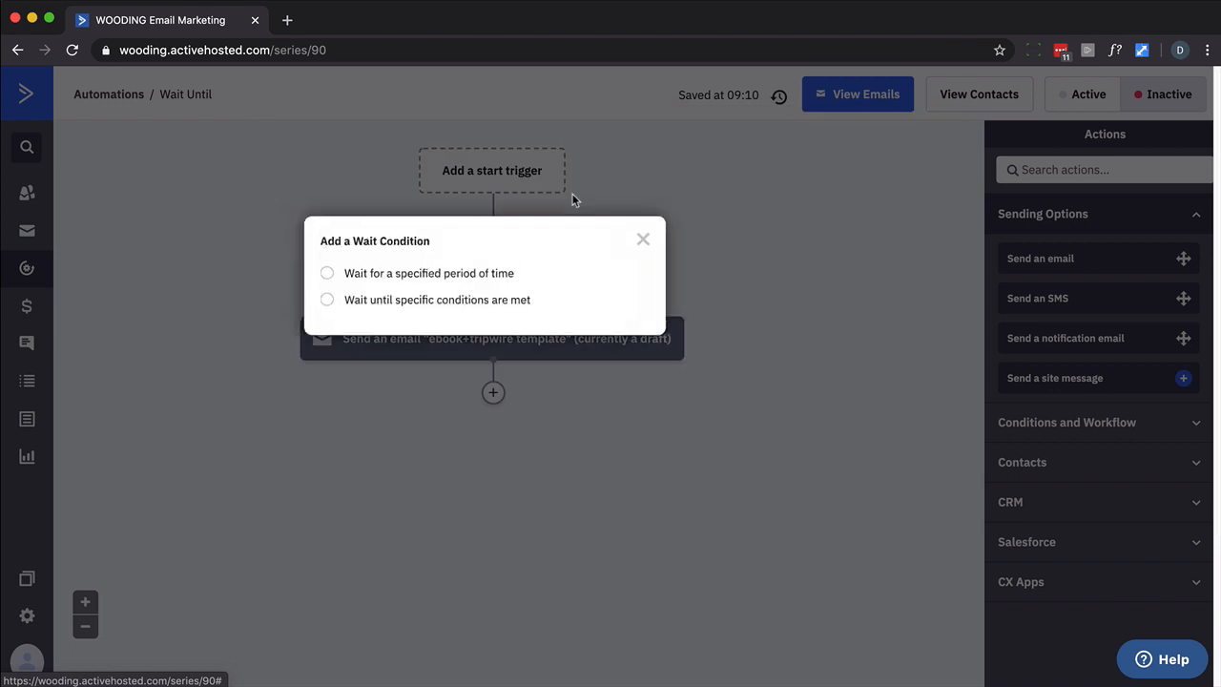
{"action": "left_click", "coordinate": [446, 276]}
{"action": "left_click", "coordinate": [508, 353]}
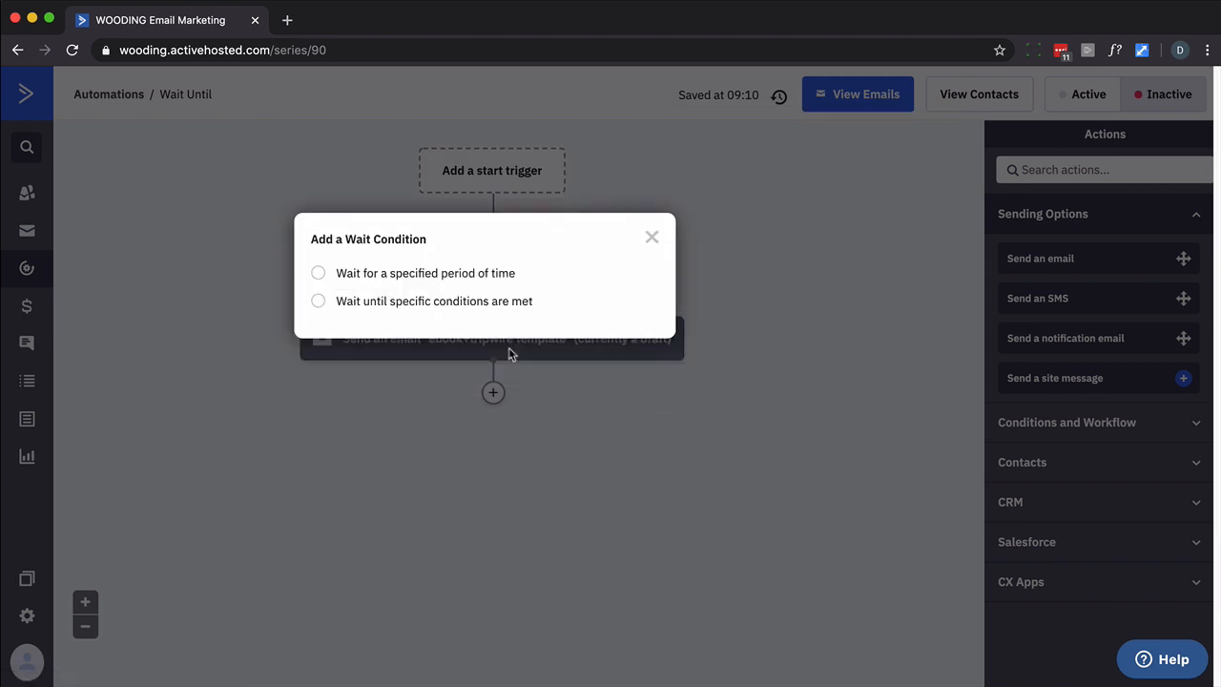
{"action": "left_click", "coordinate": [485, 302]}
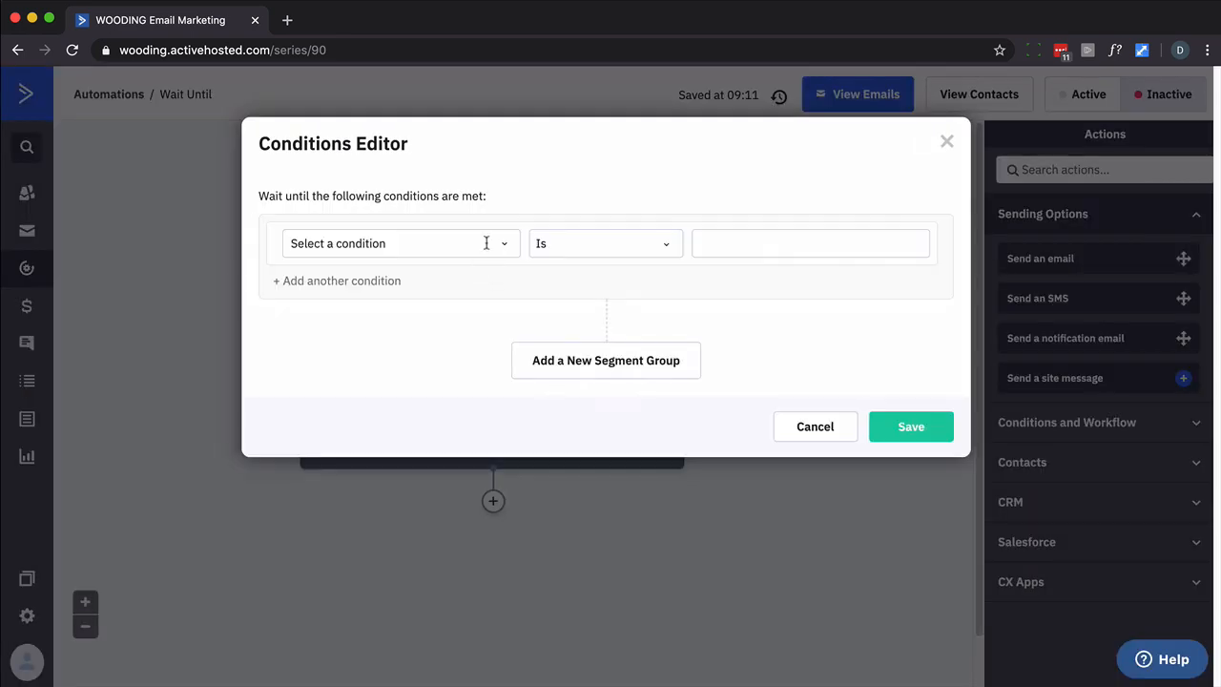
Set the wait condition to custom field Password Is not blank and save it
{"action": "left_click", "coordinate": [498, 241]}
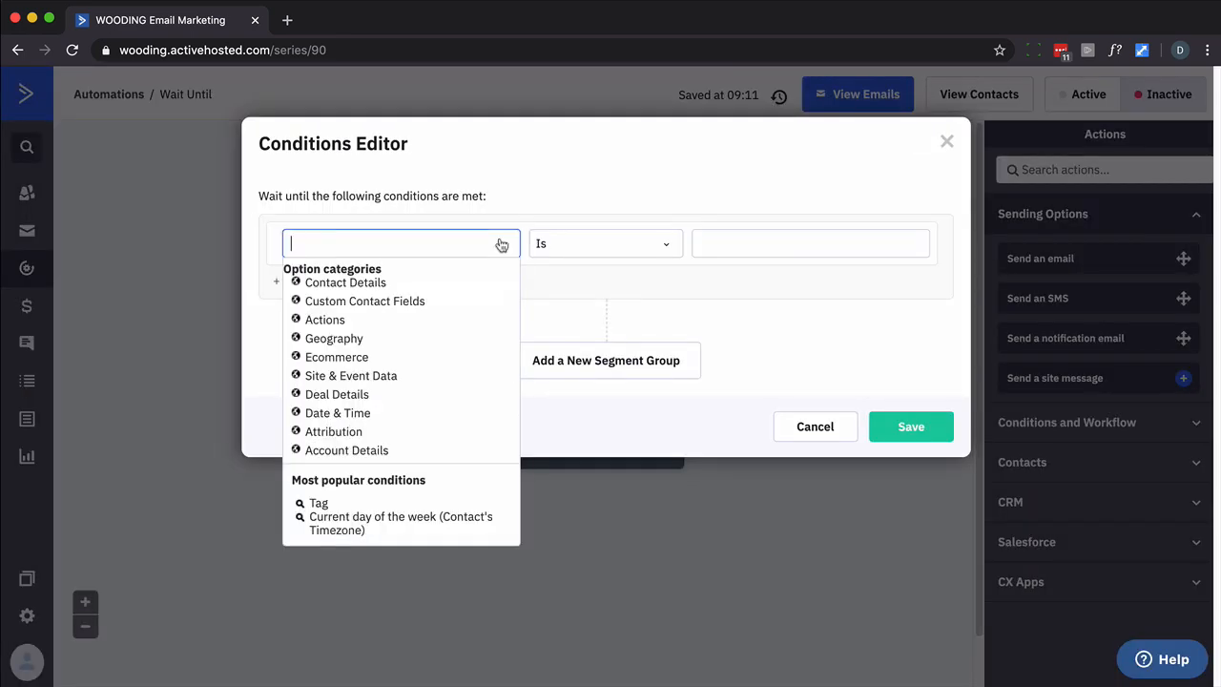
{"action": "left_click", "coordinate": [395, 303]}
{"action": "left_click", "coordinate": [346, 316]}
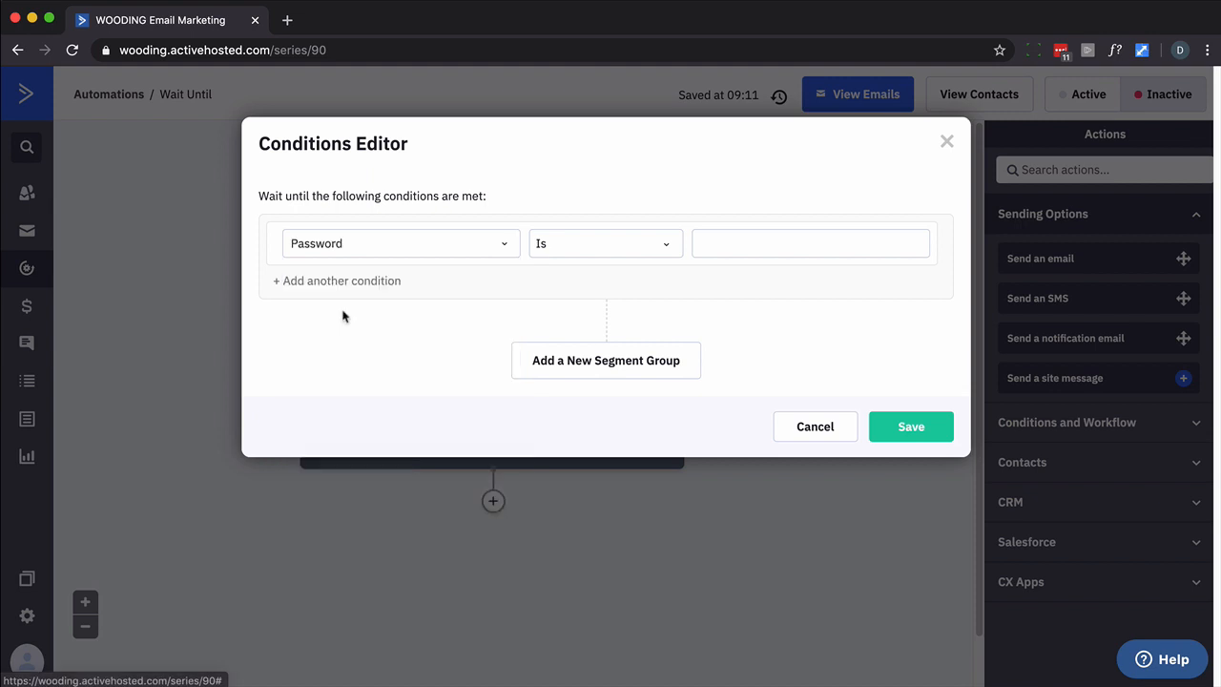
{"action": "left_click", "coordinate": [643, 245]}
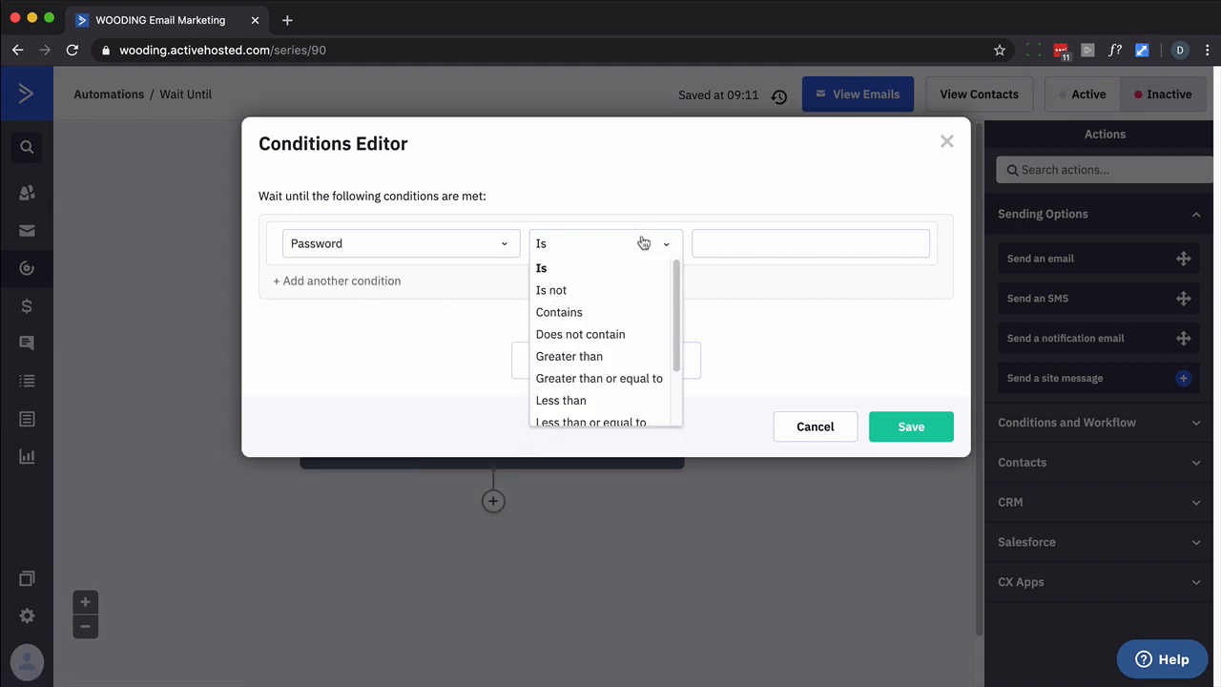
{"action": "scroll", "coordinate": [623, 305], "scroll_direction": "down", "scroll_amount": 2}
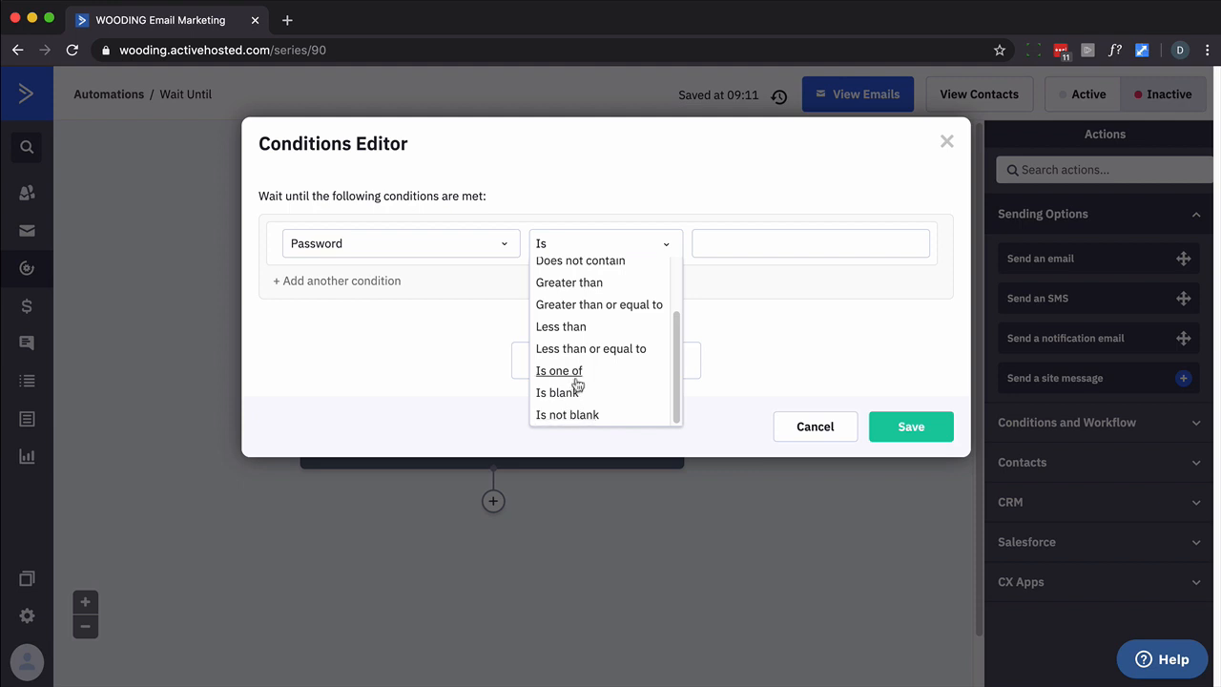
{"action": "scroll", "coordinate": [577, 380], "scroll_direction": "up", "scroll_amount": 3}
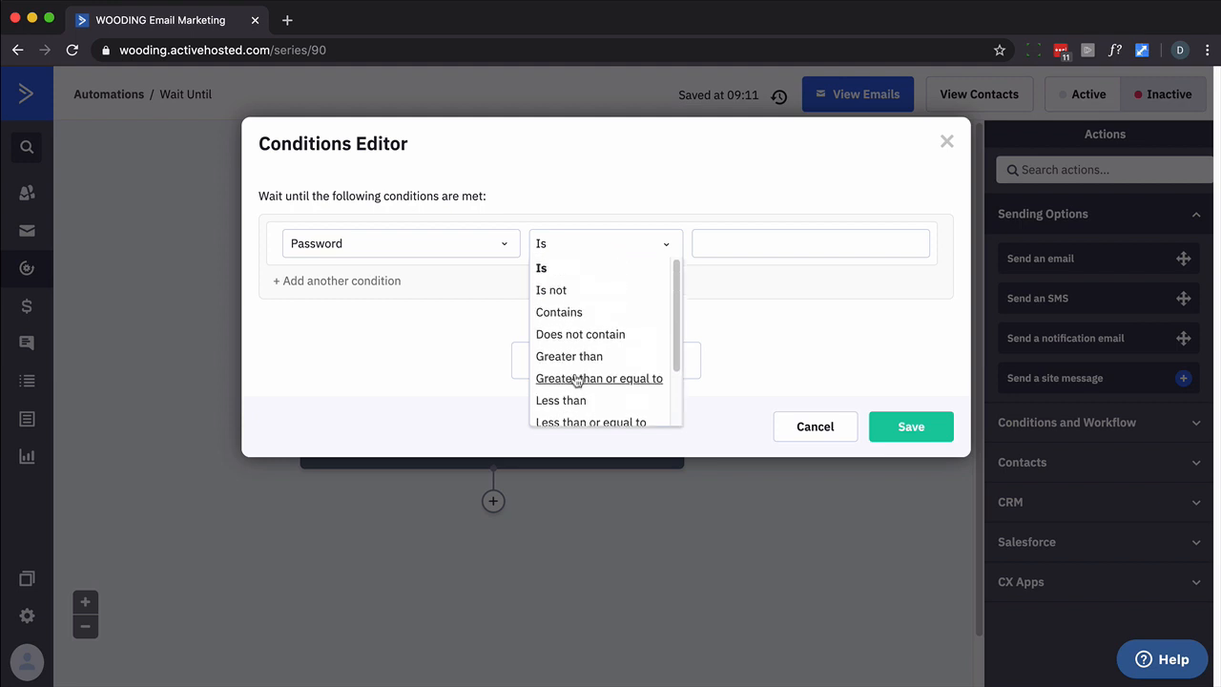
{"action": "scroll", "coordinate": [582, 351], "scroll_direction": "down", "scroll_amount": 1}
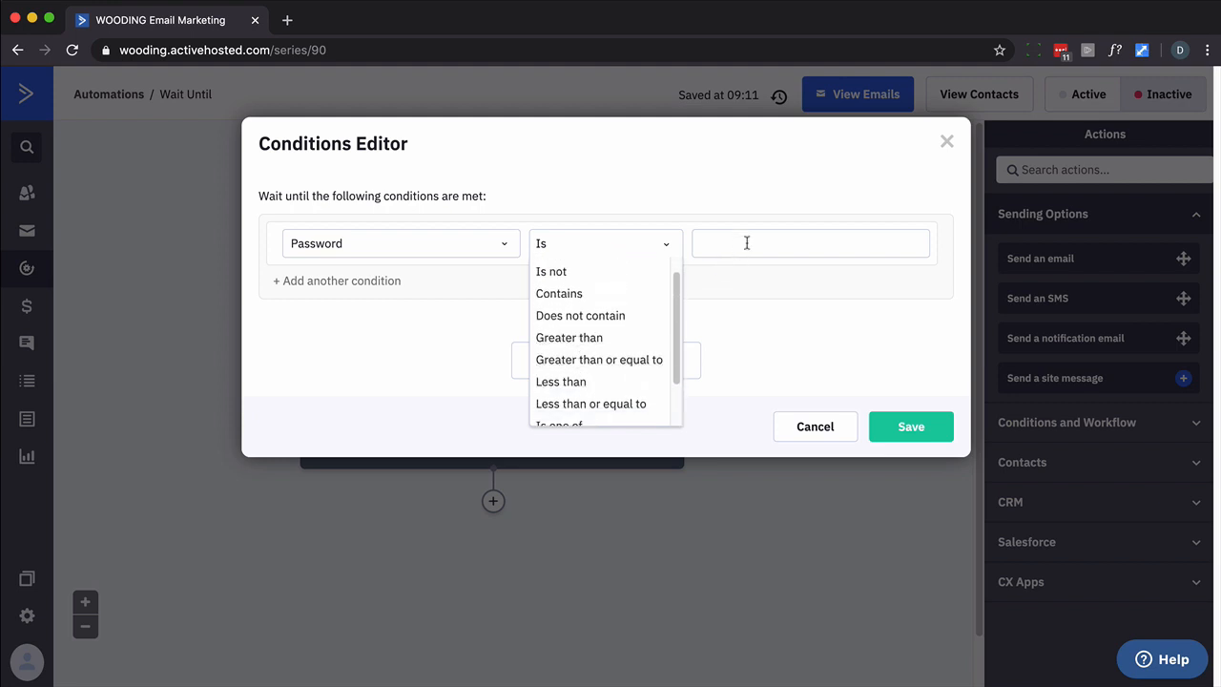
{"action": "scroll", "coordinate": [644, 368], "scroll_direction": "down", "scroll_amount": 3}
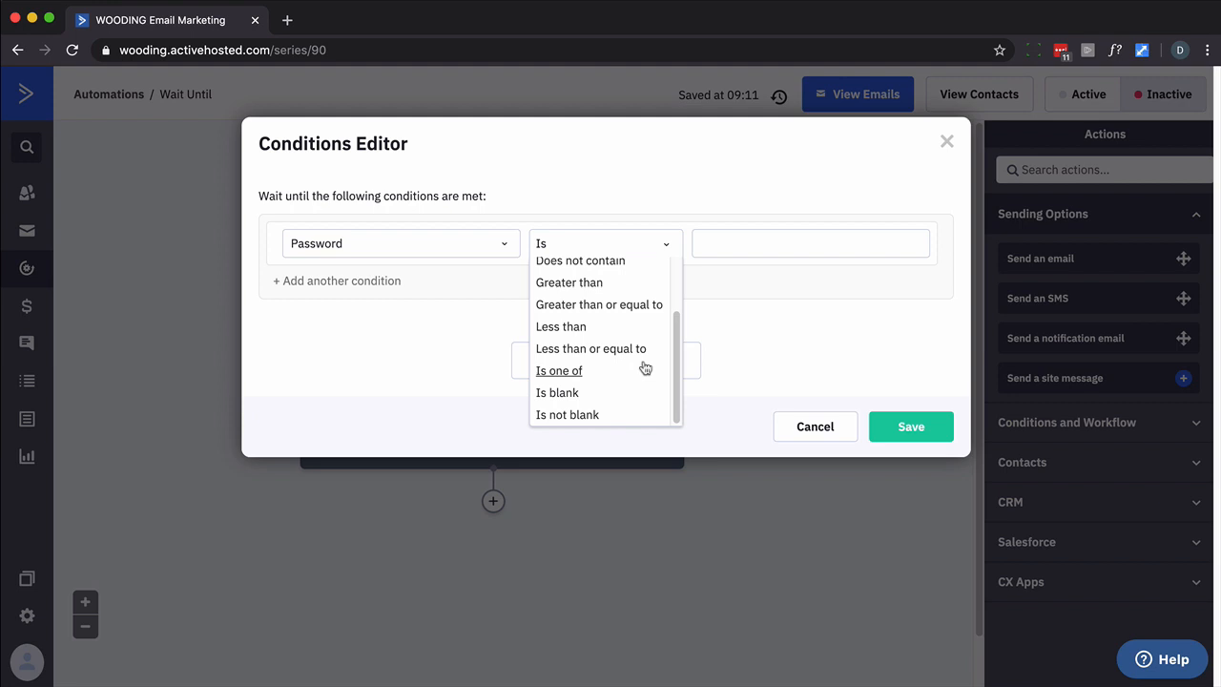
{"action": "left_click", "coordinate": [567, 415]}
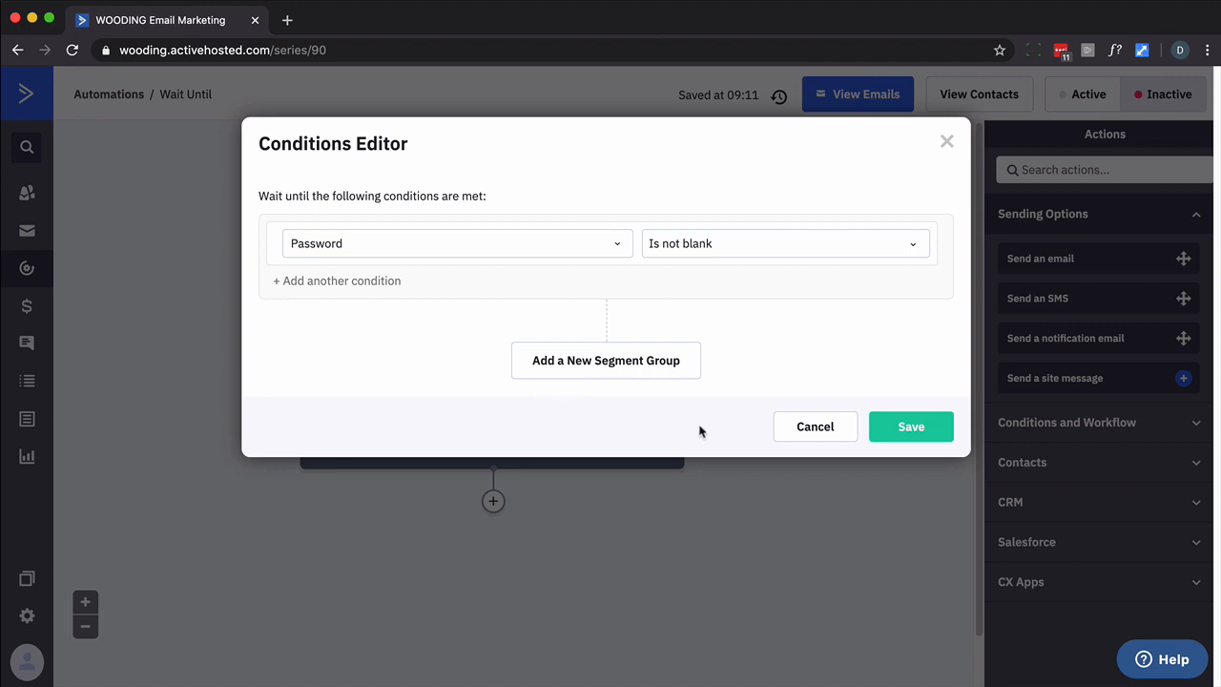
{"action": "left_click", "coordinate": [910, 426]}
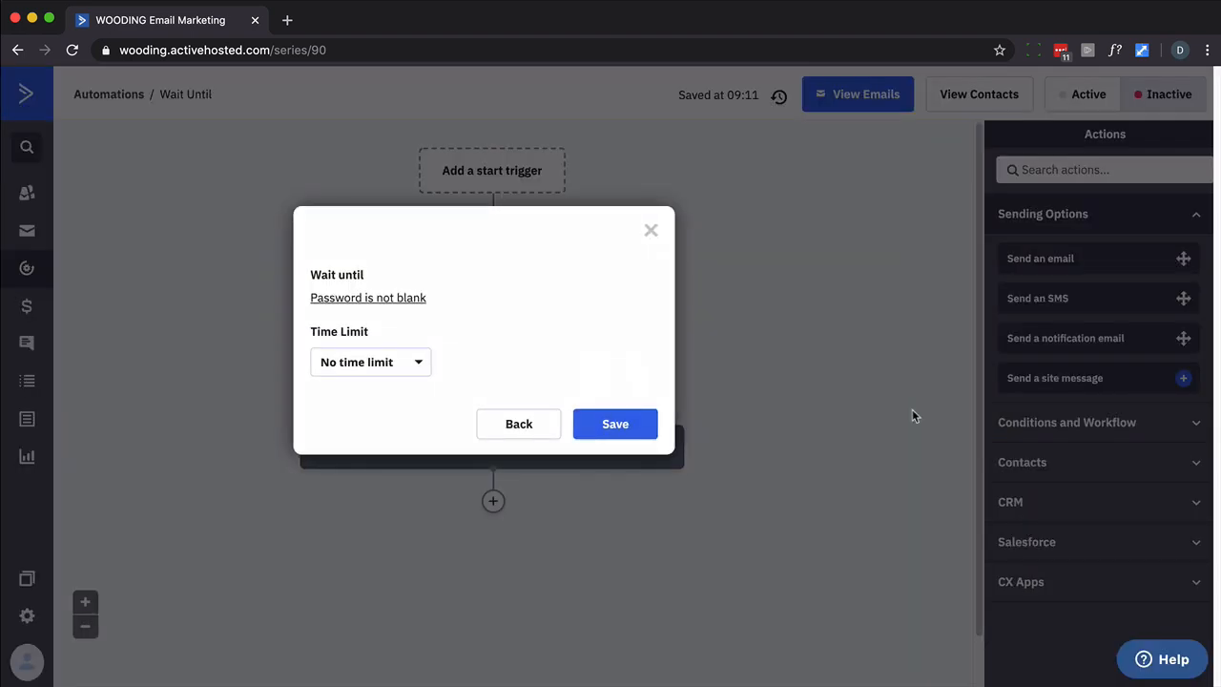
Give the Password wait a time limit of up to 5 minutes and save the step
{"action": "left_click", "coordinate": [418, 364]}
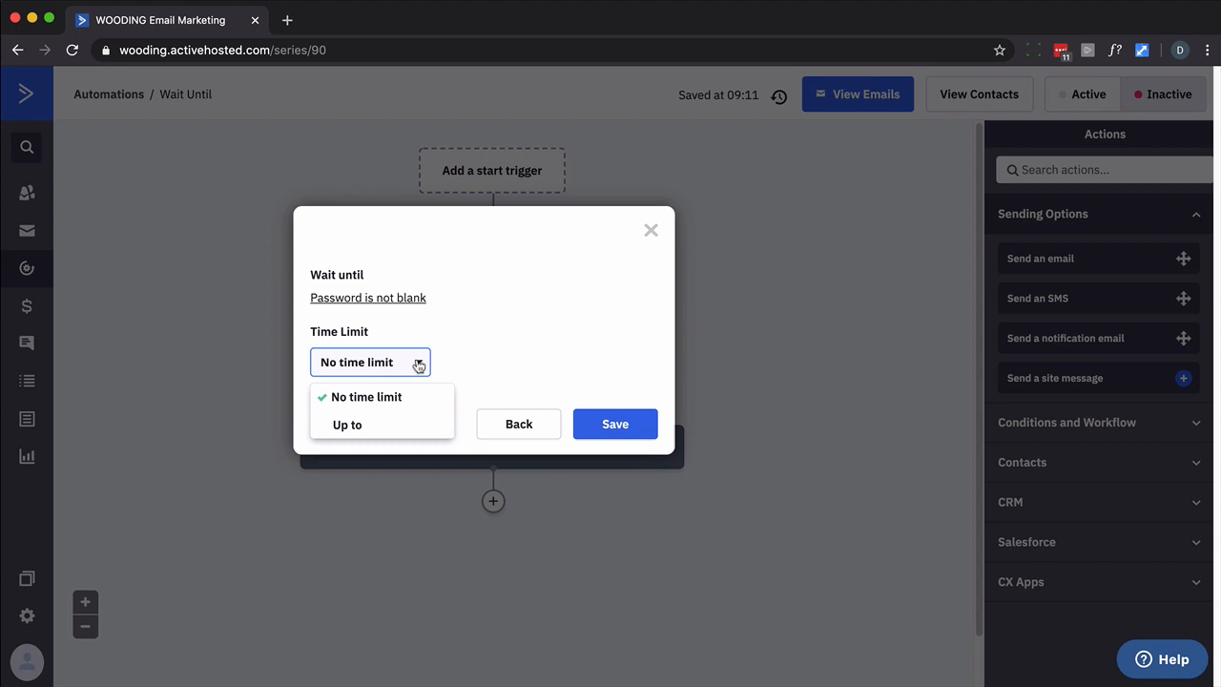
{"action": "left_click", "coordinate": [355, 425]}
{"action": "double_click", "coordinate": [413, 352]}
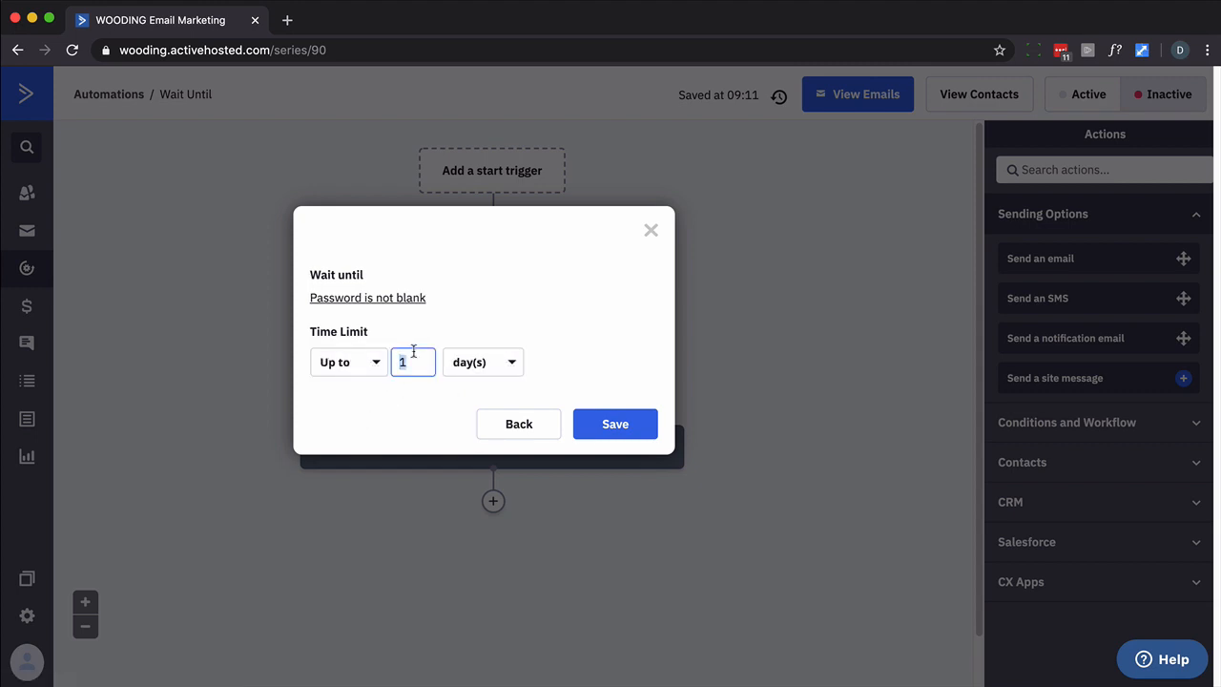
{"action": "type", "text": "5"}
{"action": "left_click", "coordinate": [500, 367]}
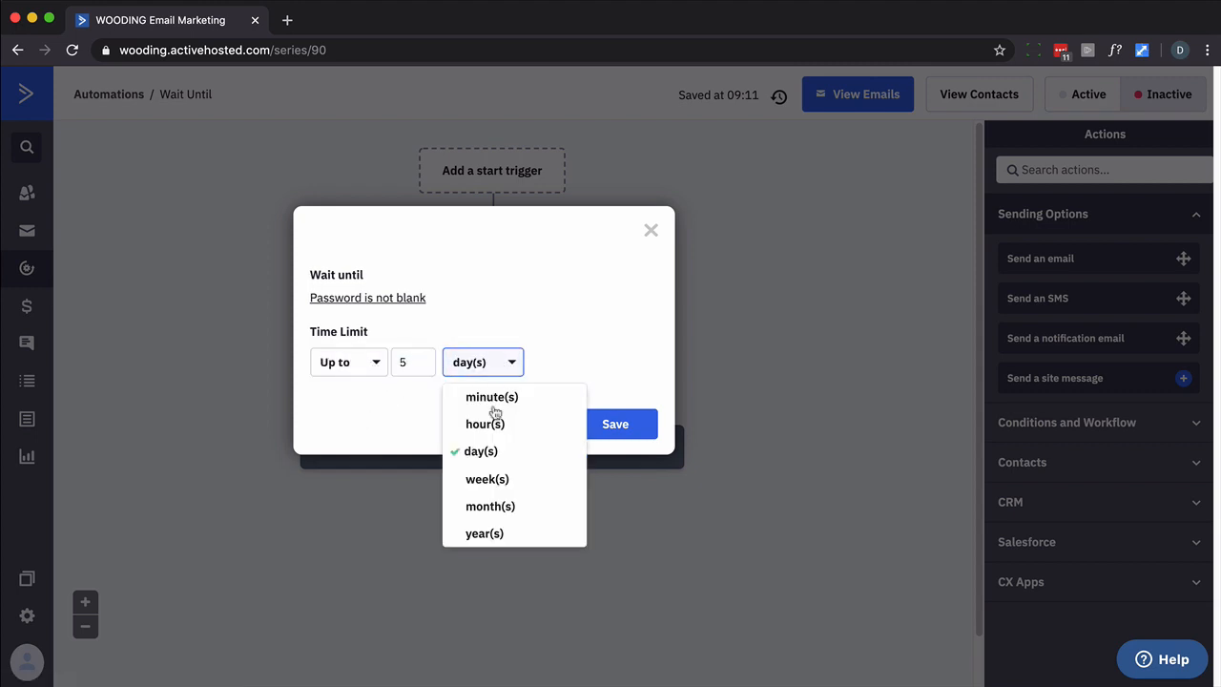
{"action": "left_click", "coordinate": [492, 398]}
{"action": "left_click", "coordinate": [593, 425]}
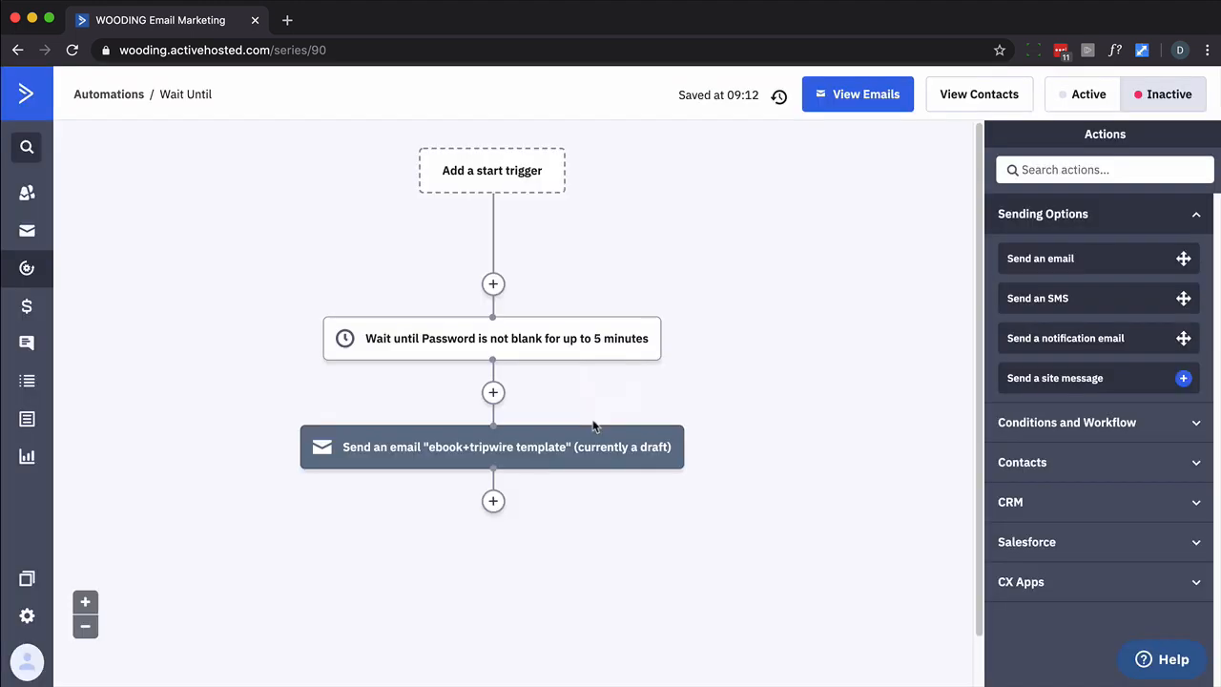
{"action": "mouse_move", "coordinate": [564, 444]}
Insert an If/Else after the wait testing custom field Password is not blank, email under Yes
{"action": "mouse_move", "coordinate": [480, 451]}
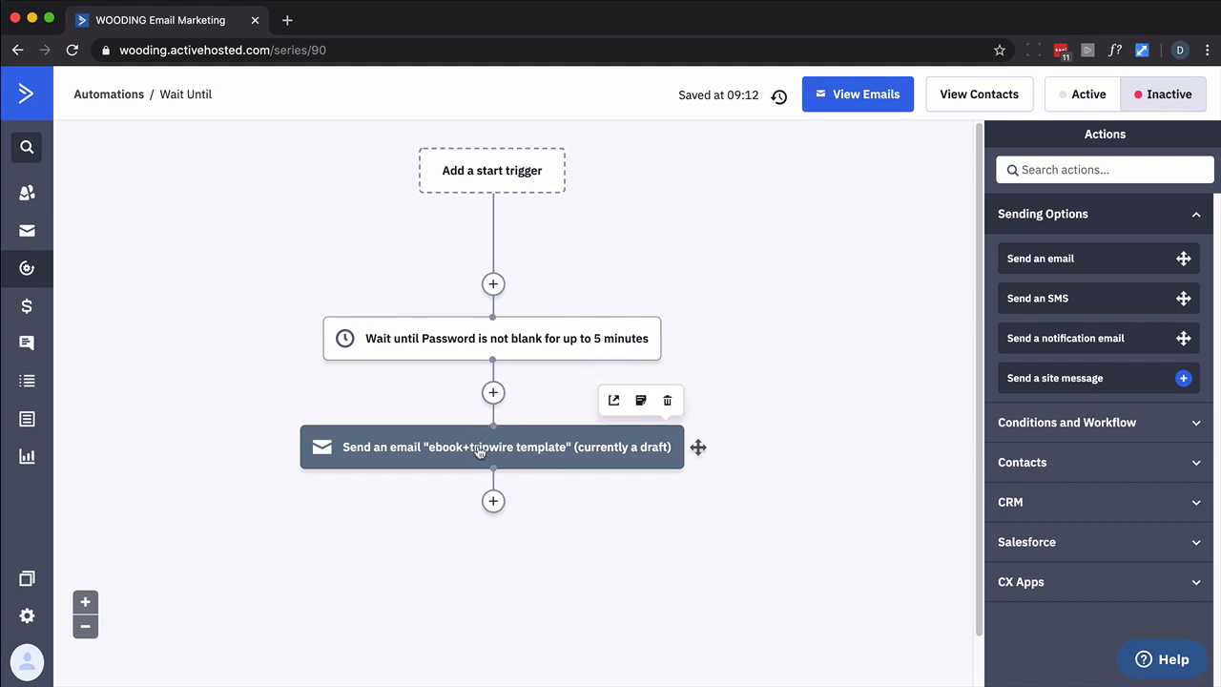
{"action": "left_click", "coordinate": [494, 401]}
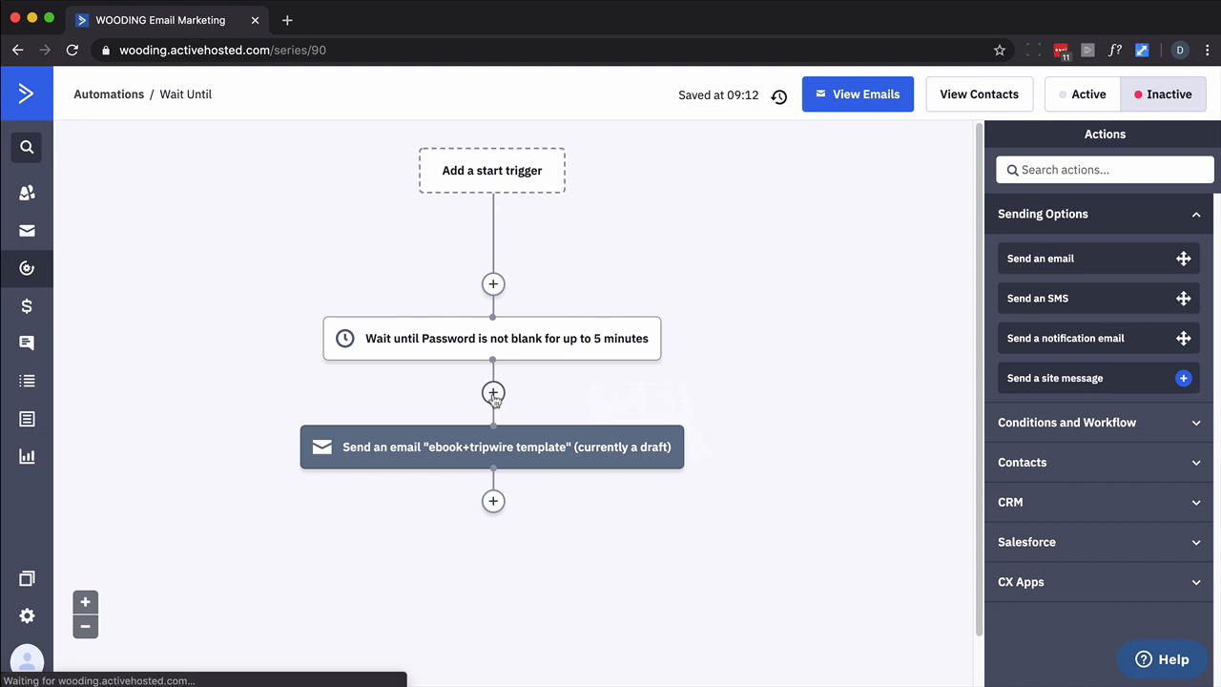
{"action": "left_click", "coordinate": [616, 261]}
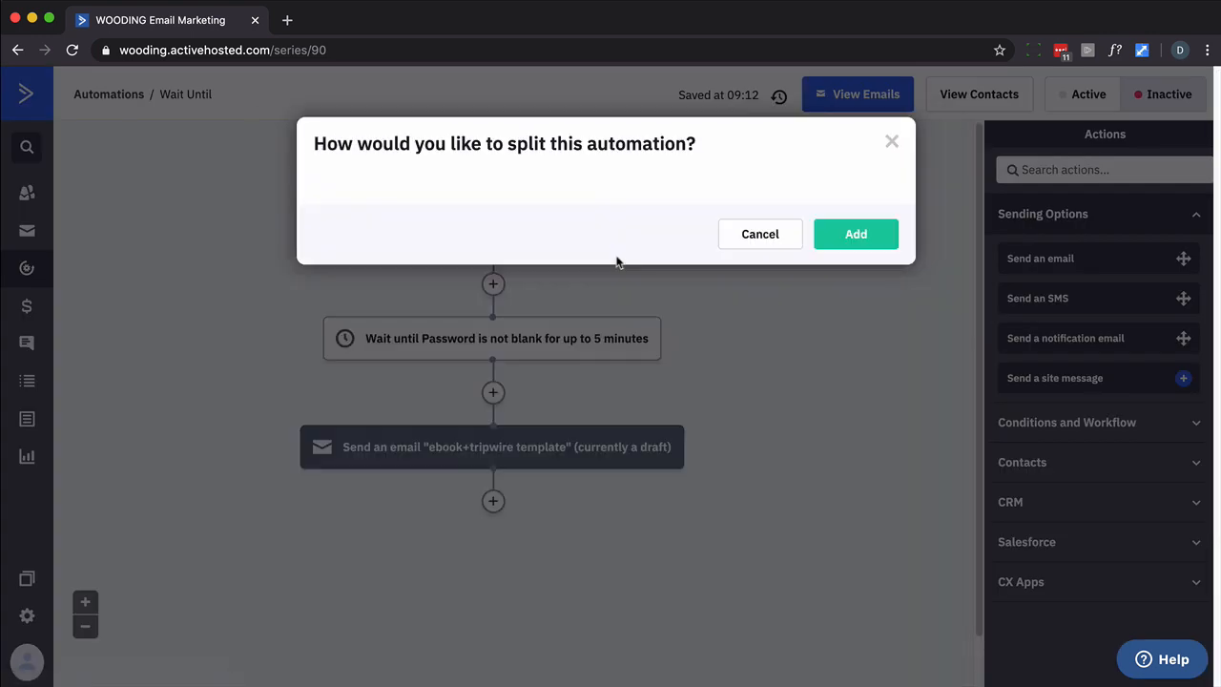
{"action": "left_click", "coordinate": [523, 227]}
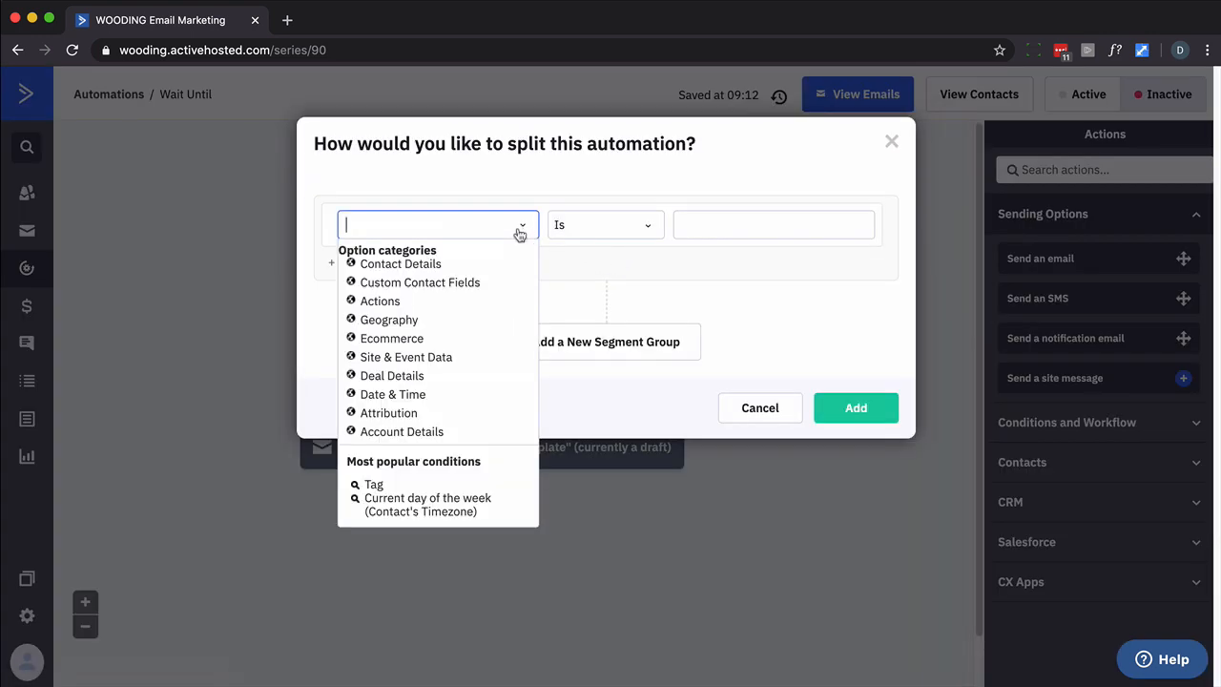
{"action": "left_click", "coordinate": [434, 285]}
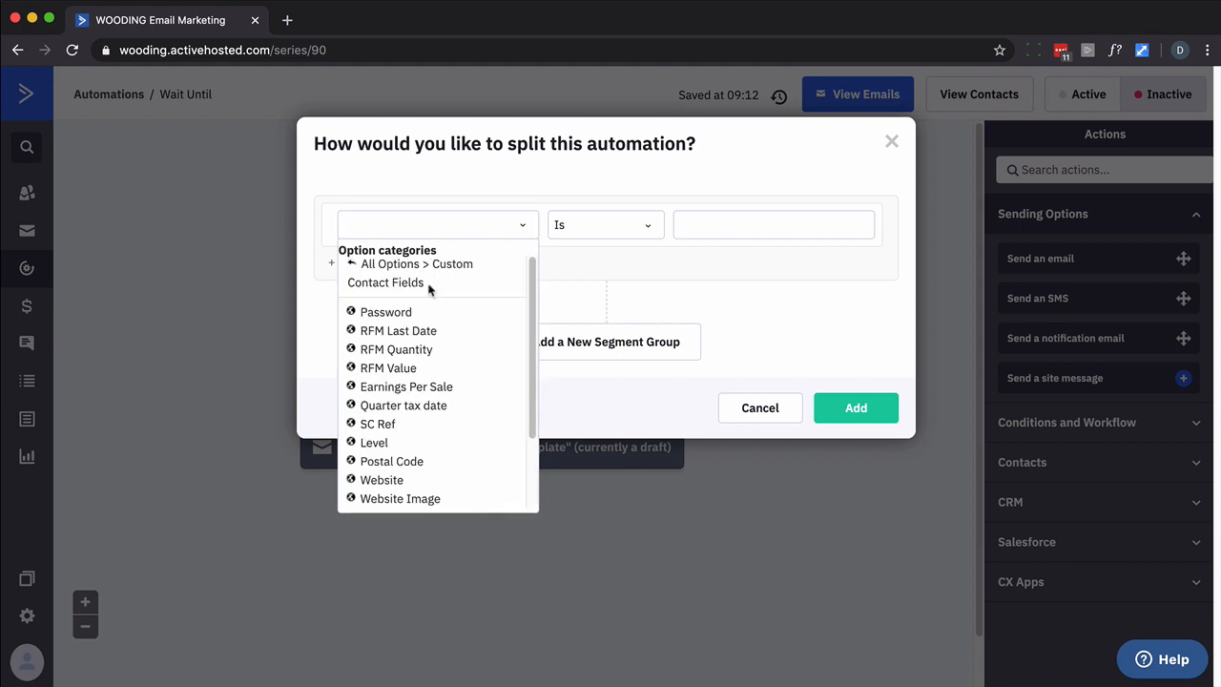
{"action": "left_click", "coordinate": [385, 312]}
{"action": "left_click", "coordinate": [633, 230]}
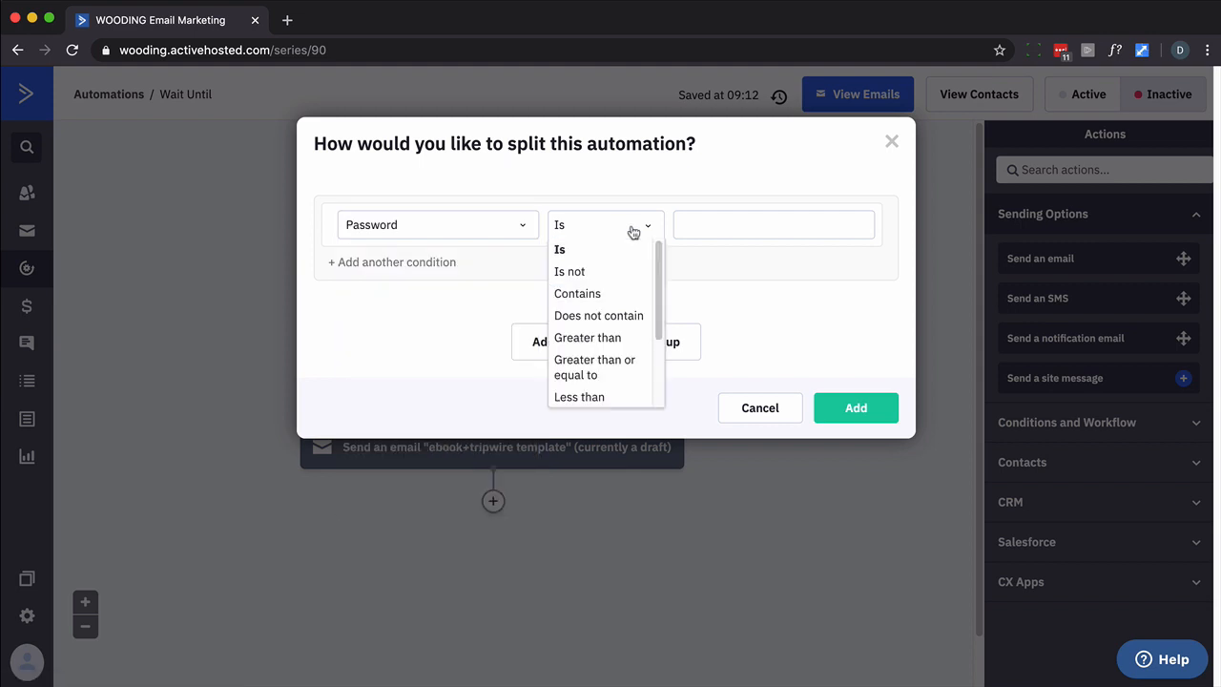
{"action": "scroll", "coordinate": [632, 295], "scroll_direction": "down", "scroll_amount": 2}
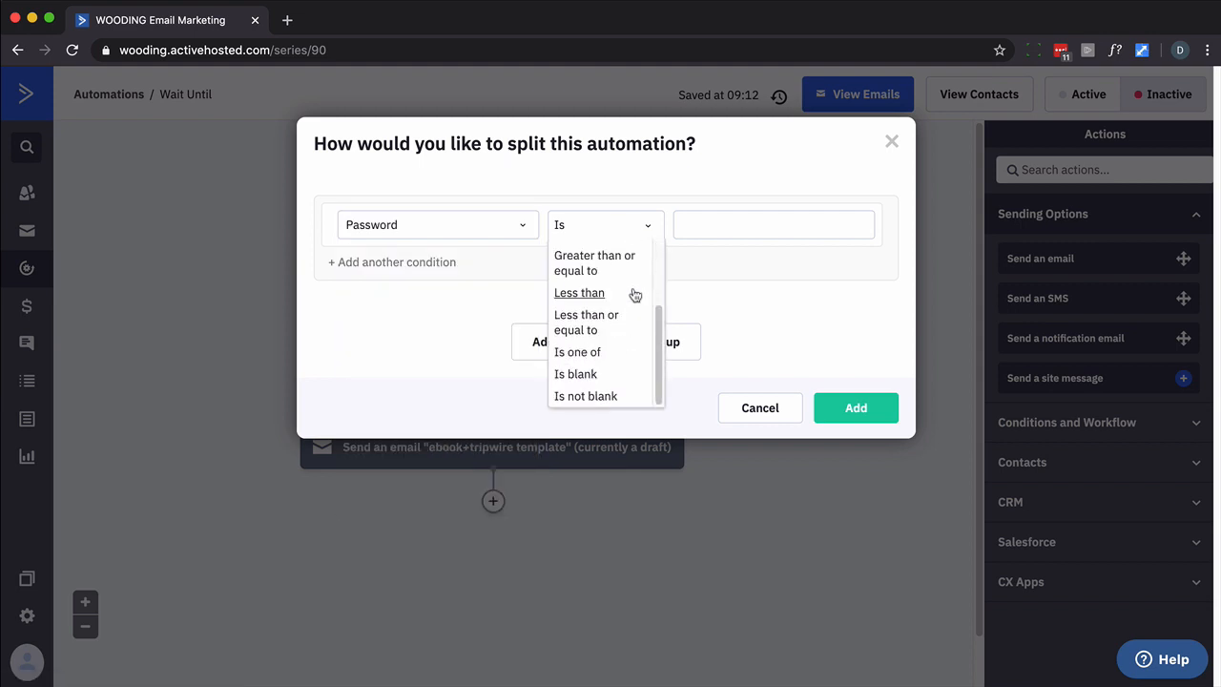
{"action": "left_click", "coordinate": [584, 399]}
{"action": "left_click", "coordinate": [837, 408]}
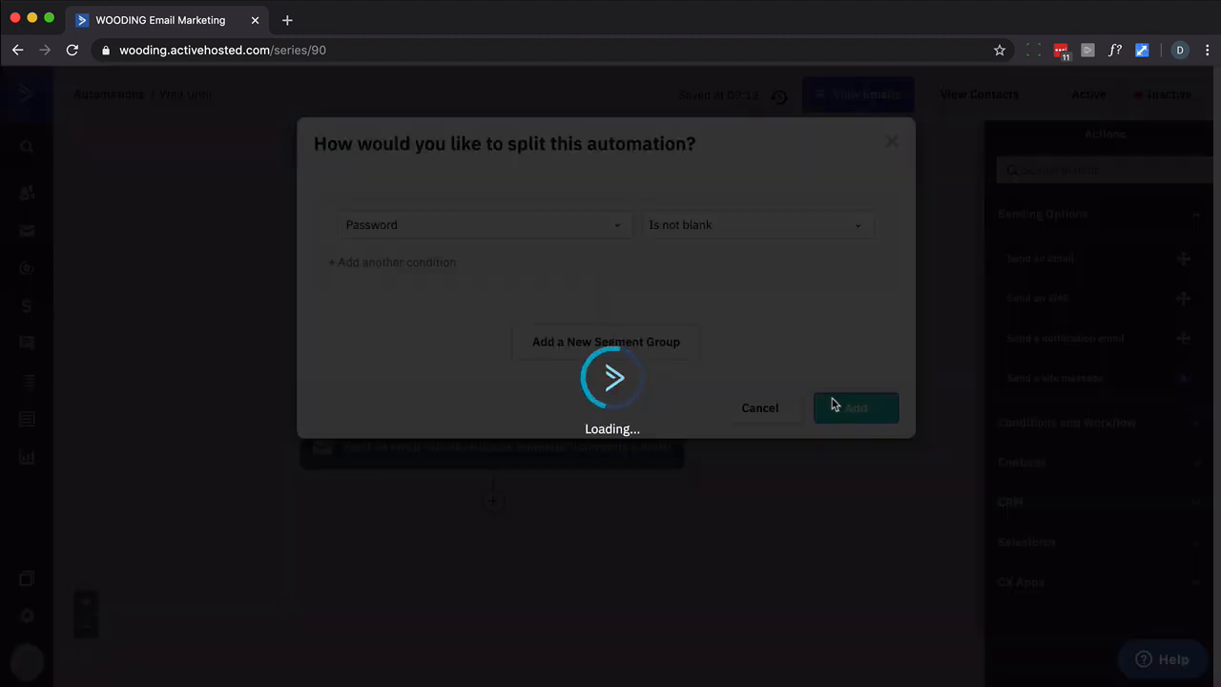
{"action": "scroll", "coordinate": [831, 403], "scroll_direction": "down", "scroll_amount": 1}
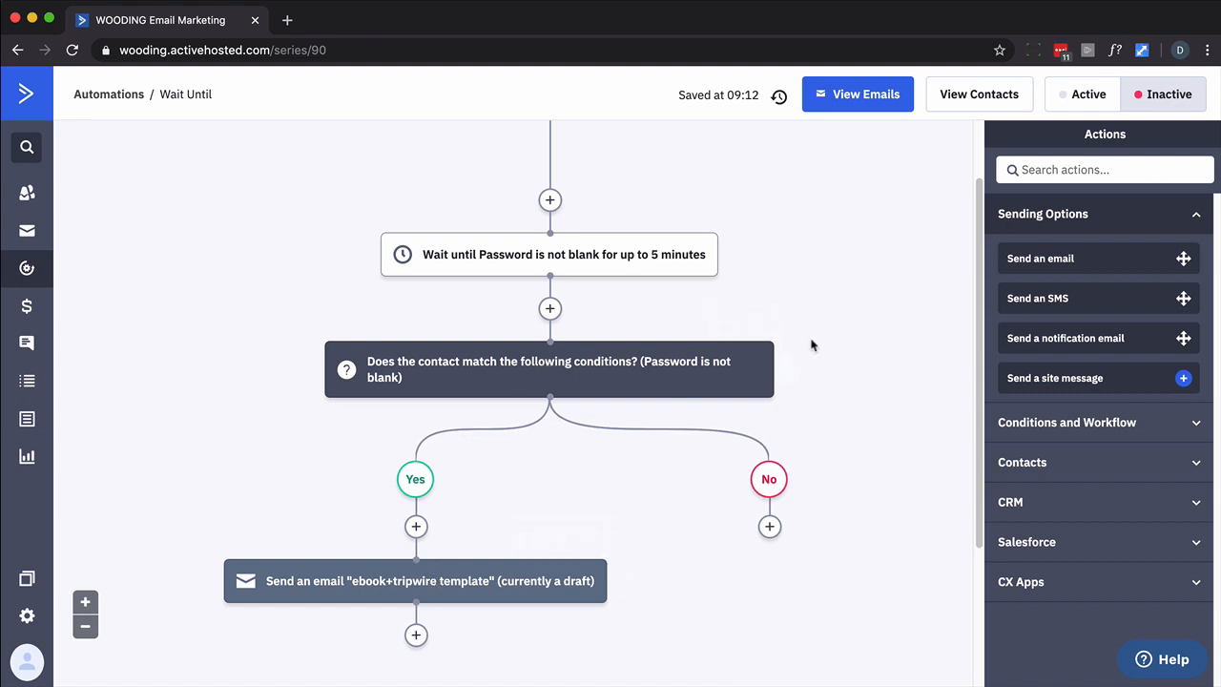
{"action": "scroll", "coordinate": [810, 345], "scroll_direction": "down", "scroll_amount": 2}
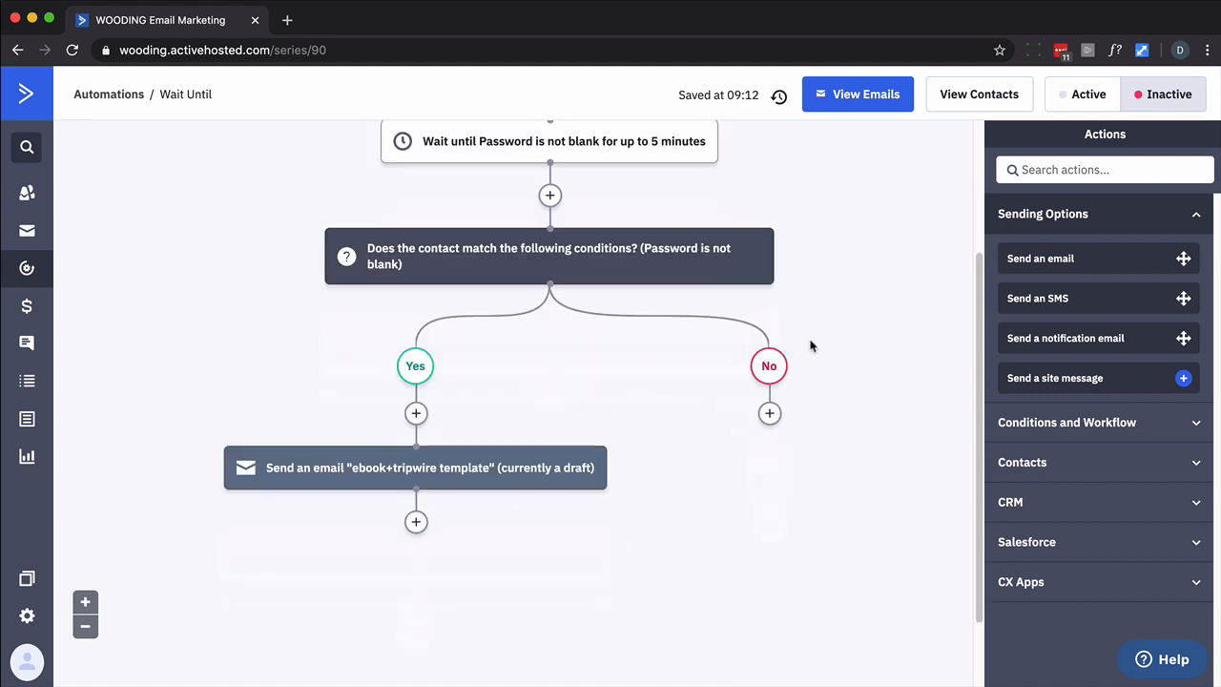
Add a Send an email step using the 'ebook' email to the No branch
{"action": "left_click", "coordinate": [769, 415]}
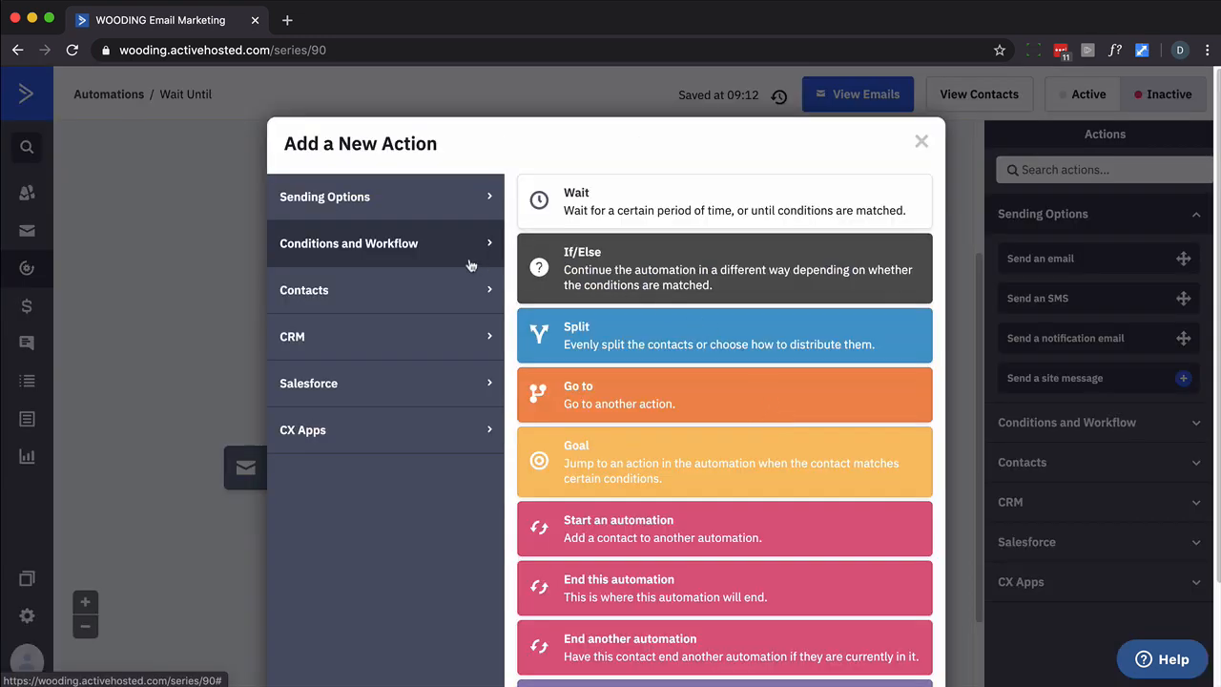
{"action": "left_click", "coordinate": [355, 216]}
{"action": "left_click", "coordinate": [563, 218]}
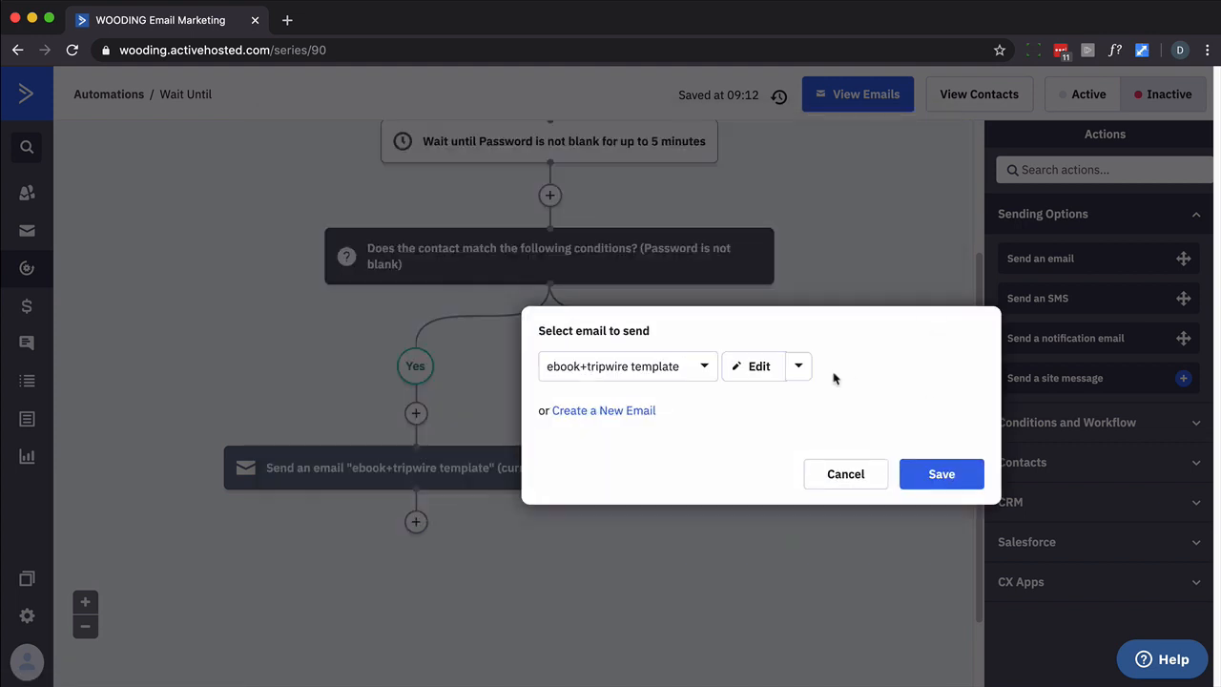
{"action": "left_click", "coordinate": [703, 367]}
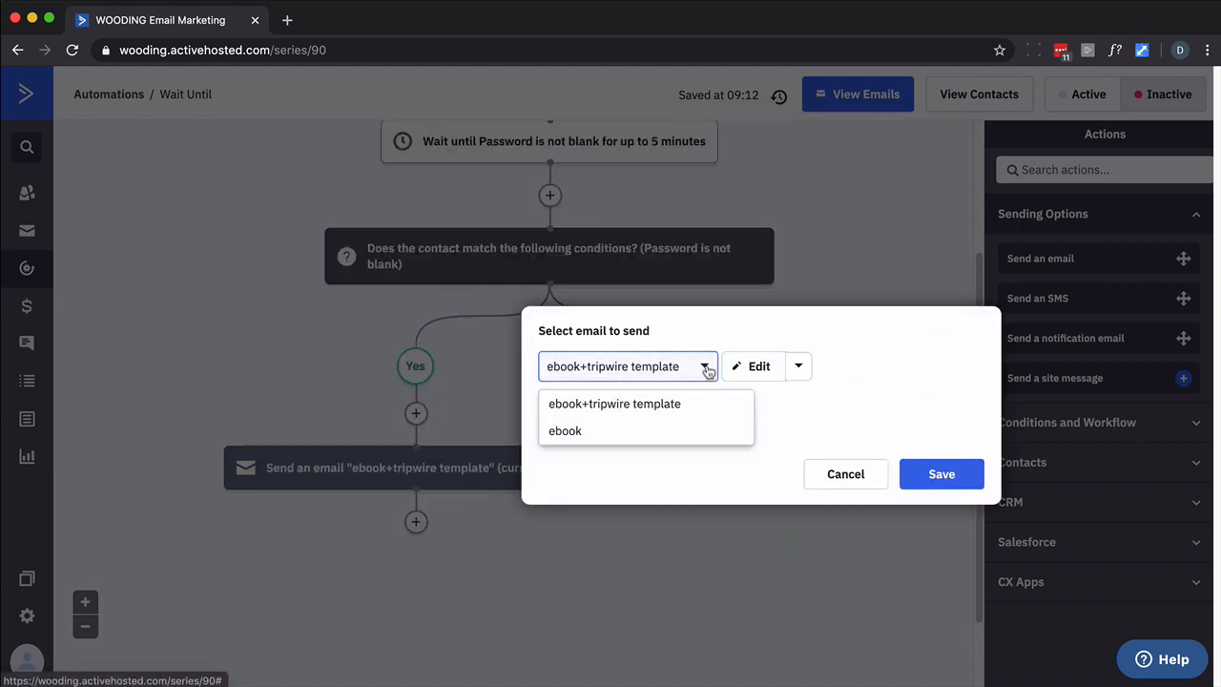
{"action": "left_click", "coordinate": [562, 431]}
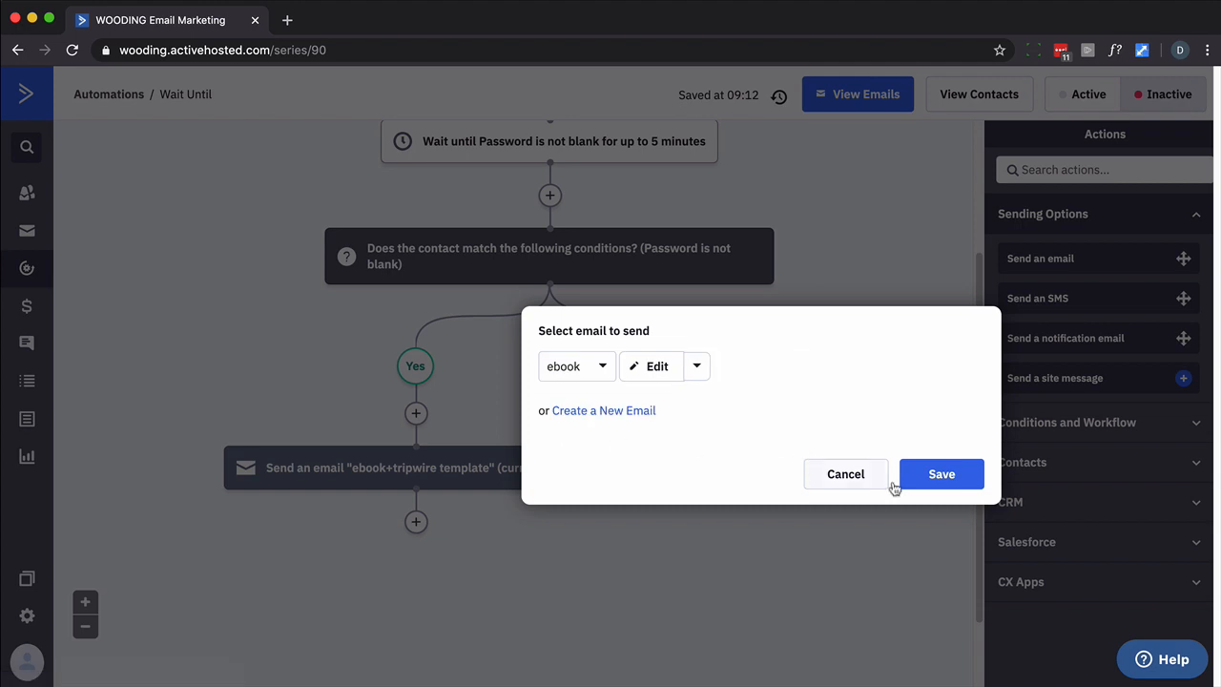
{"action": "left_click", "coordinate": [953, 487]}
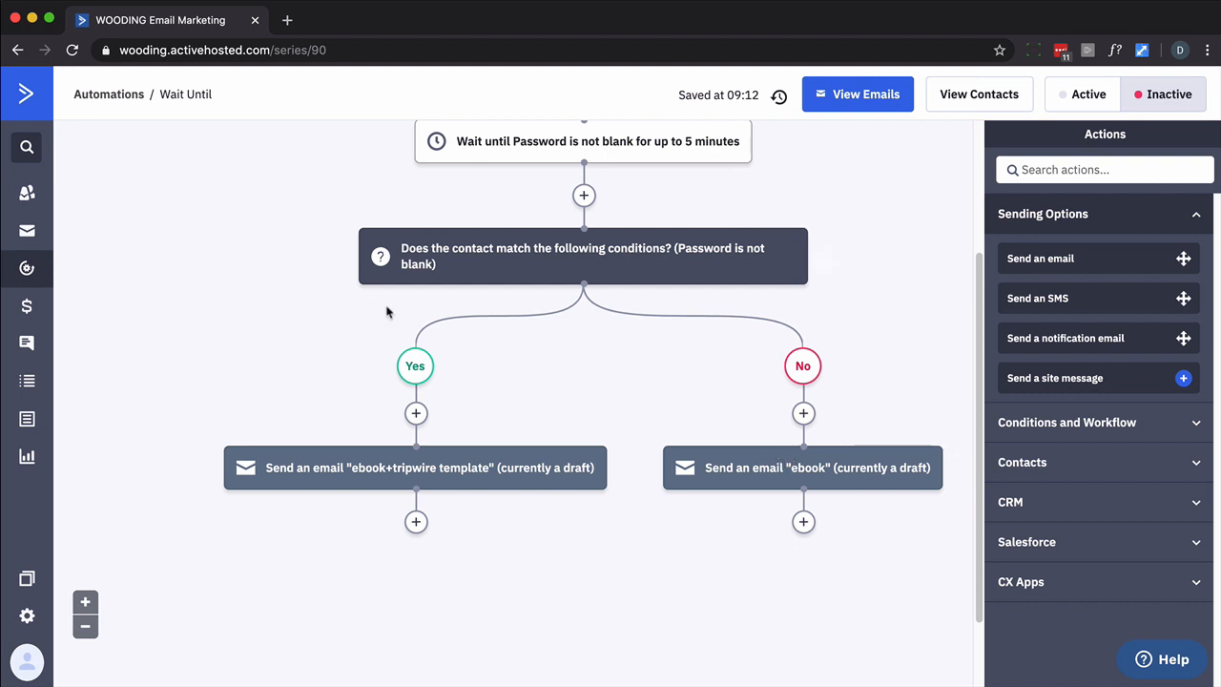
{"action": "scroll", "coordinate": [381, 309], "scroll_direction": "up", "scroll_amount": 1}
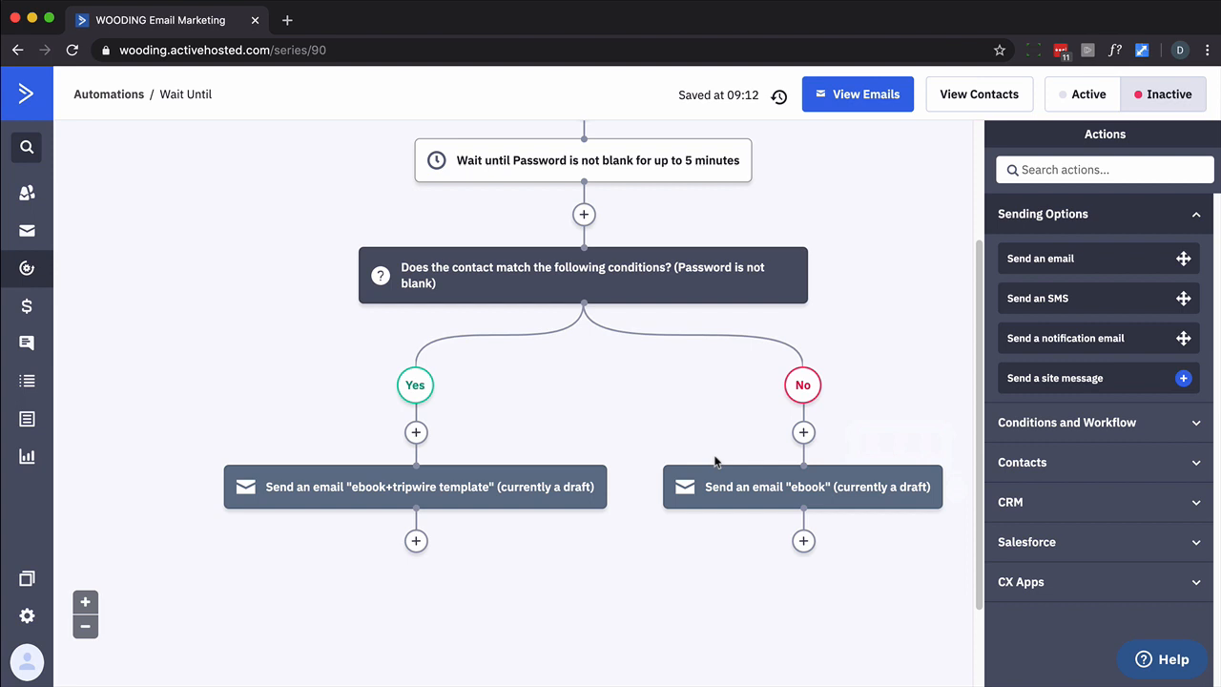
{"action": "scroll", "coordinate": [697, 422], "scroll_direction": "down", "scroll_amount": 1}
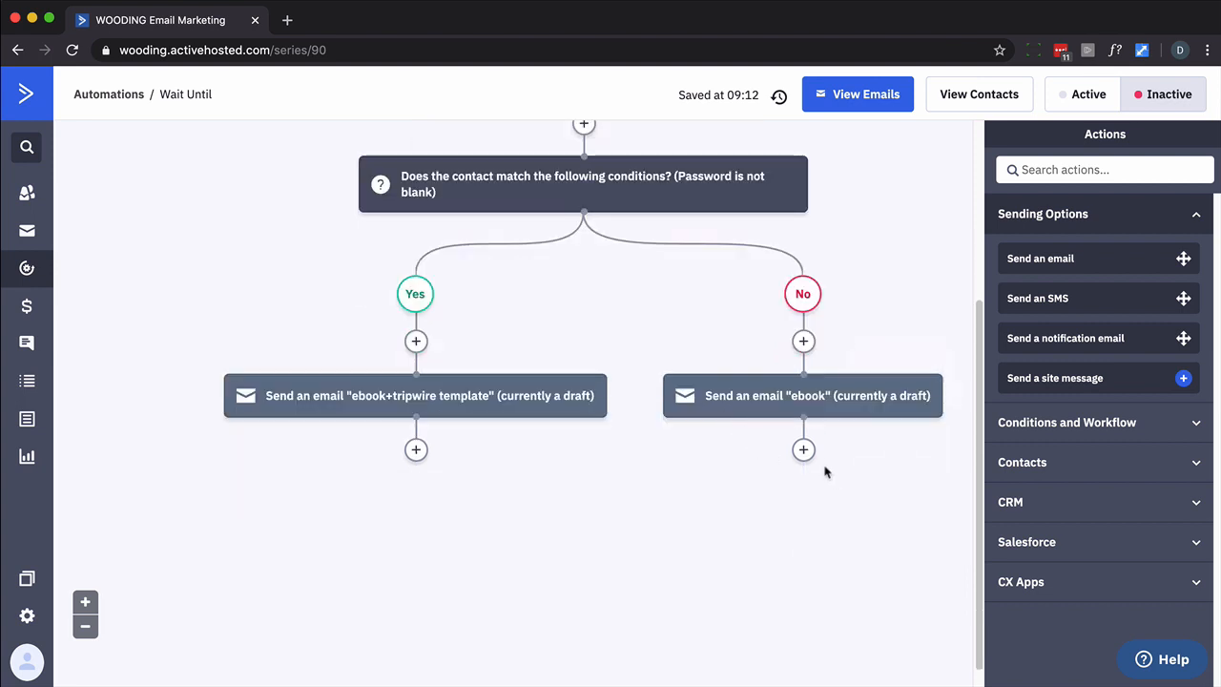
Add a notification email to your own address with subject 'Something went wrong!' and message 'Help'
{"action": "left_click", "coordinate": [803, 450]}
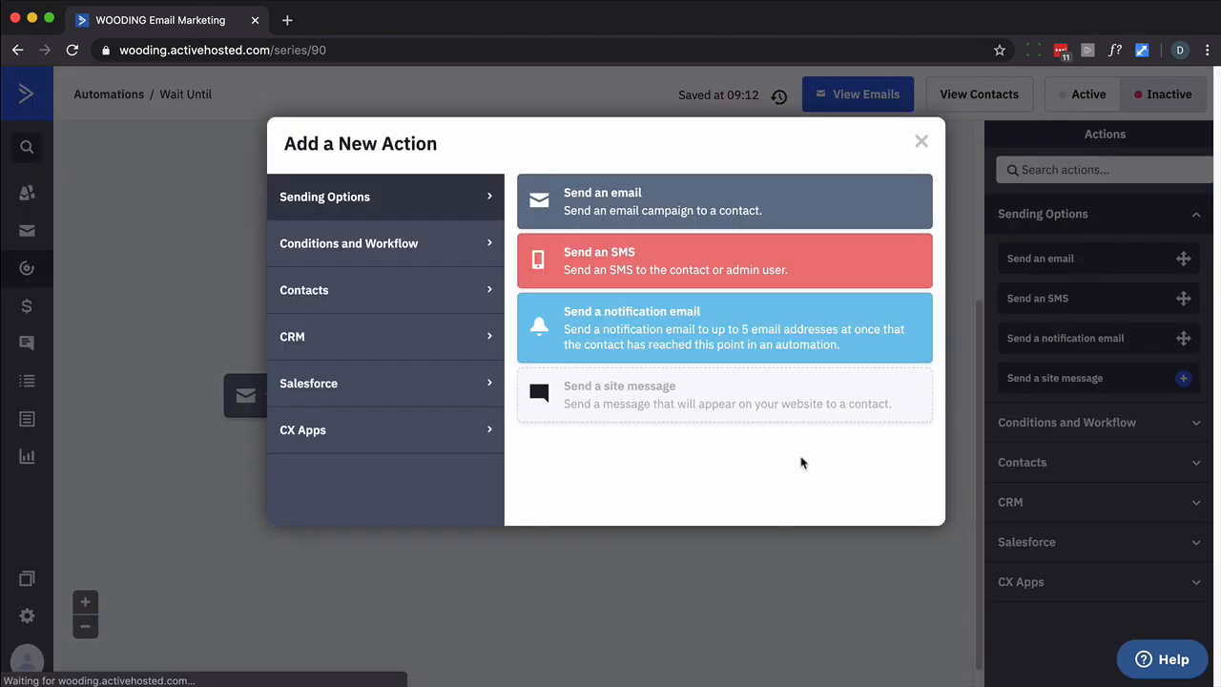
{"action": "left_click", "coordinate": [648, 344]}
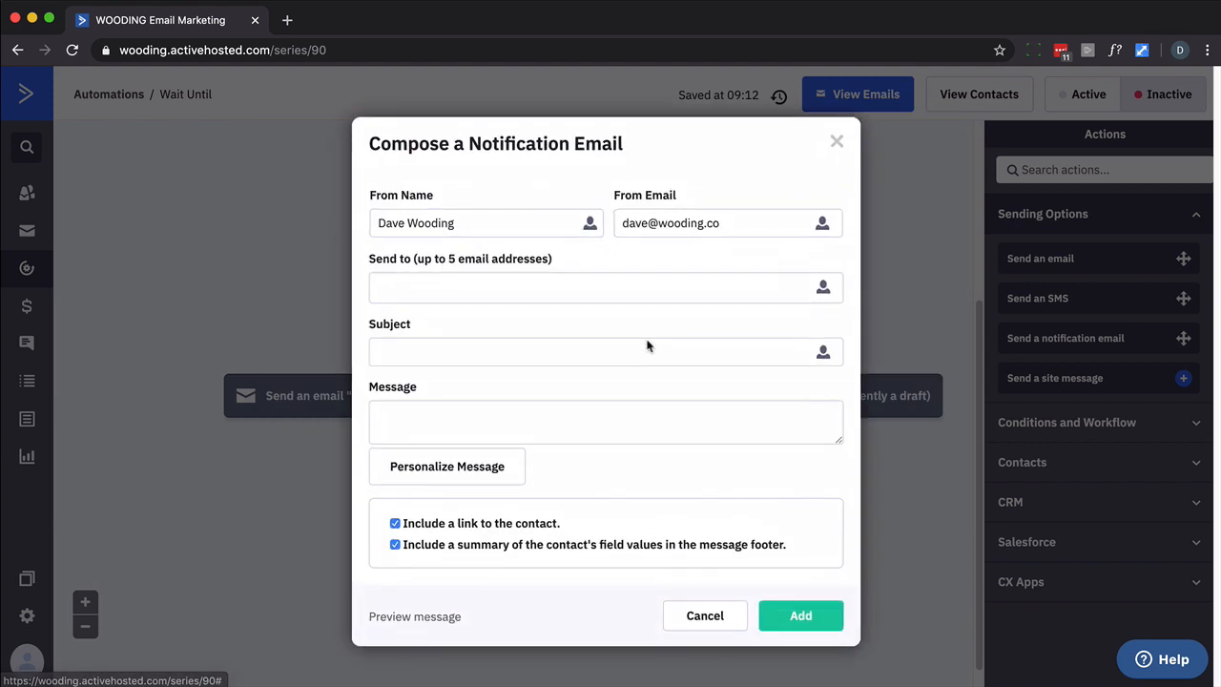
{"action": "left_click", "coordinate": [672, 227]}
{"action": "triple_click", "coordinate": [671, 227]}
{"action": "key", "text": "super+c"}
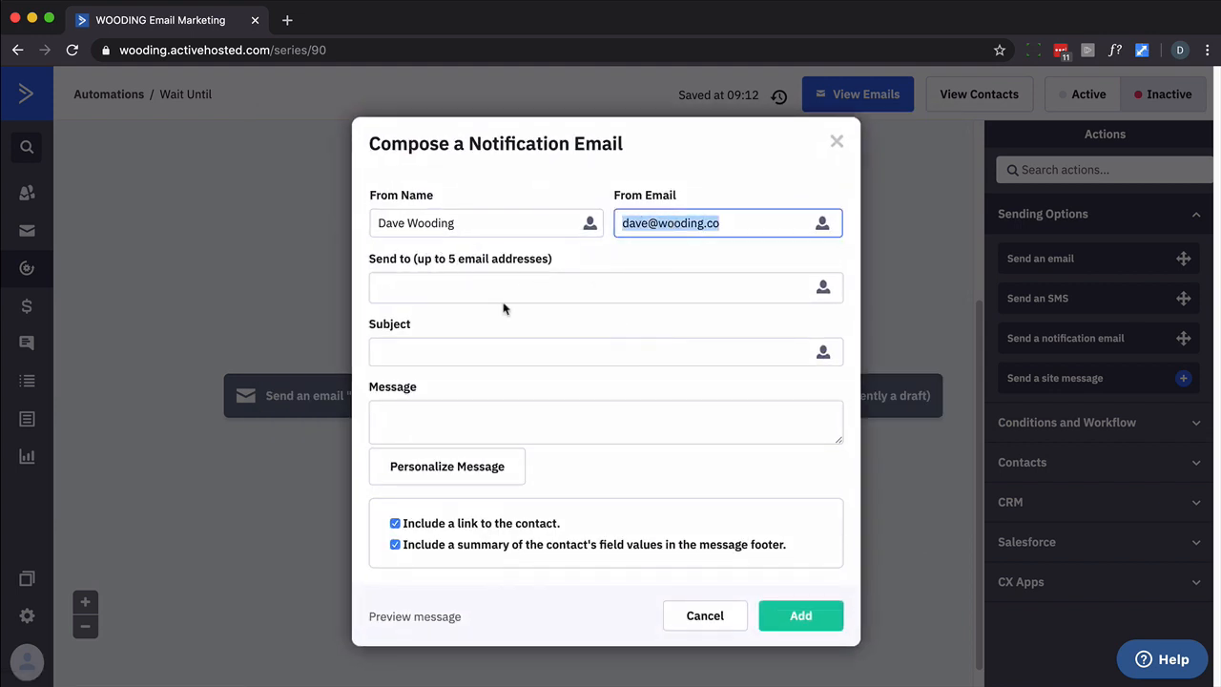
{"action": "left_click", "coordinate": [462, 281]}
{"action": "key", "text": "super+v"}
{"action": "left_click", "coordinate": [389, 358]}
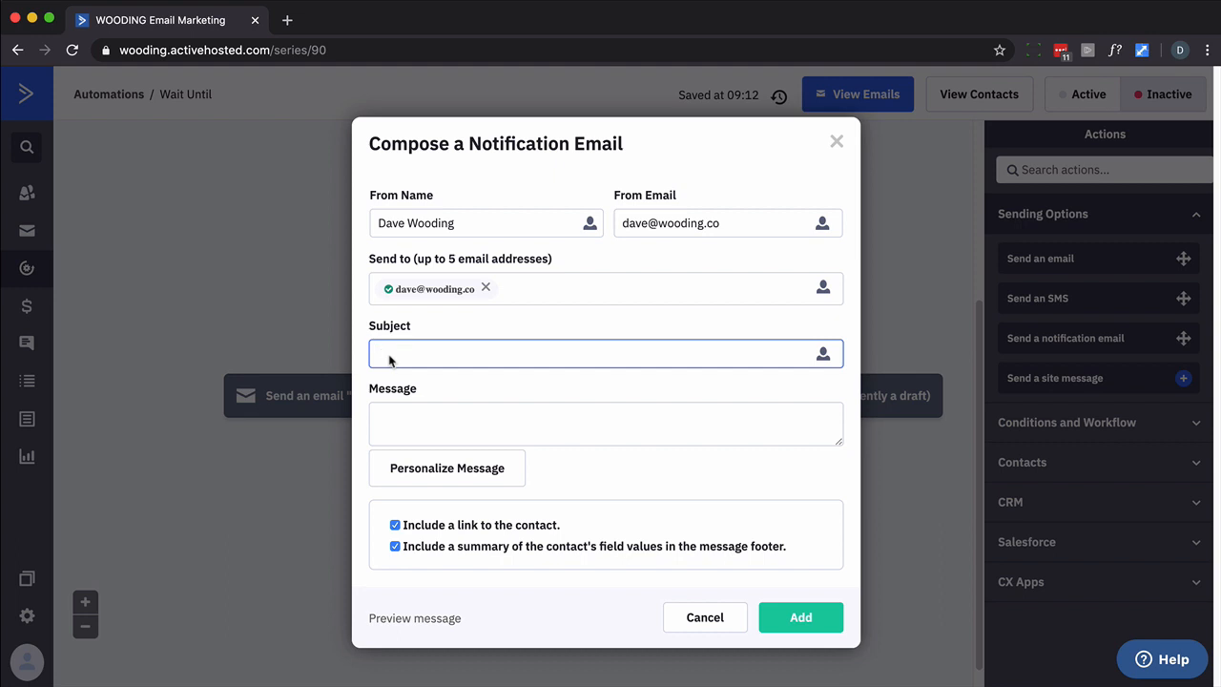
{"action": "type", "text": "Sio"}
{"action": "type", "text": "ething went wrong!"}
{"action": "key", "text": "Tab"}
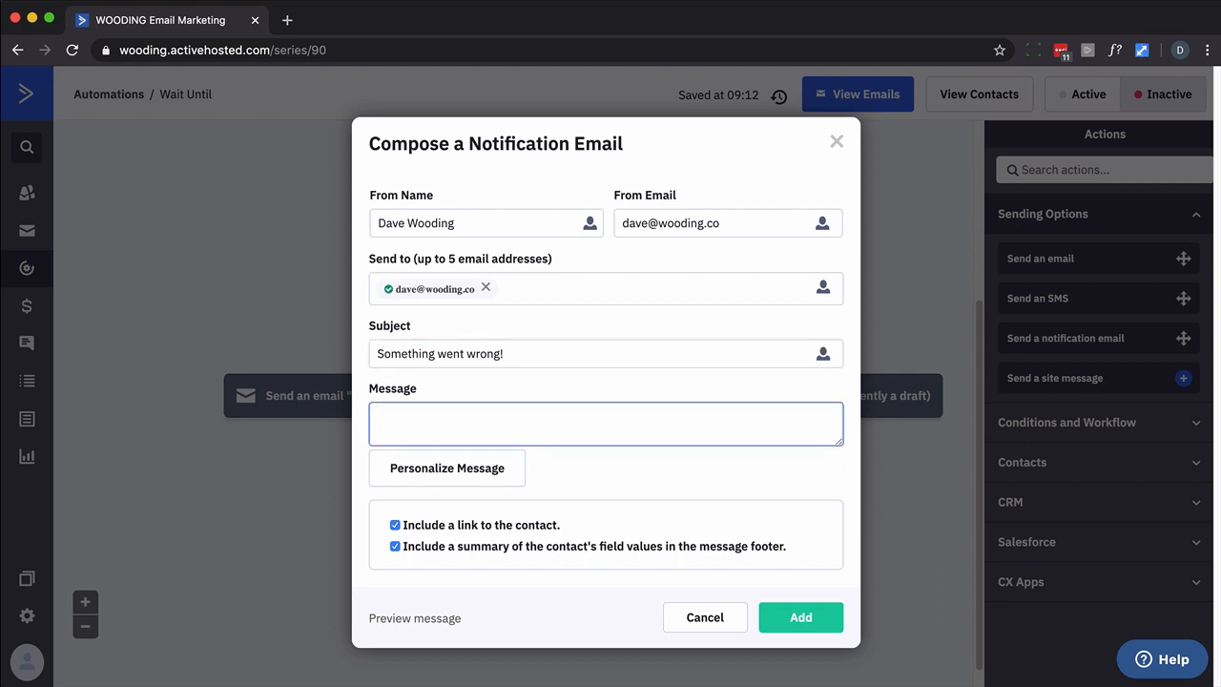
{"action": "left_click", "coordinate": [810, 626]}
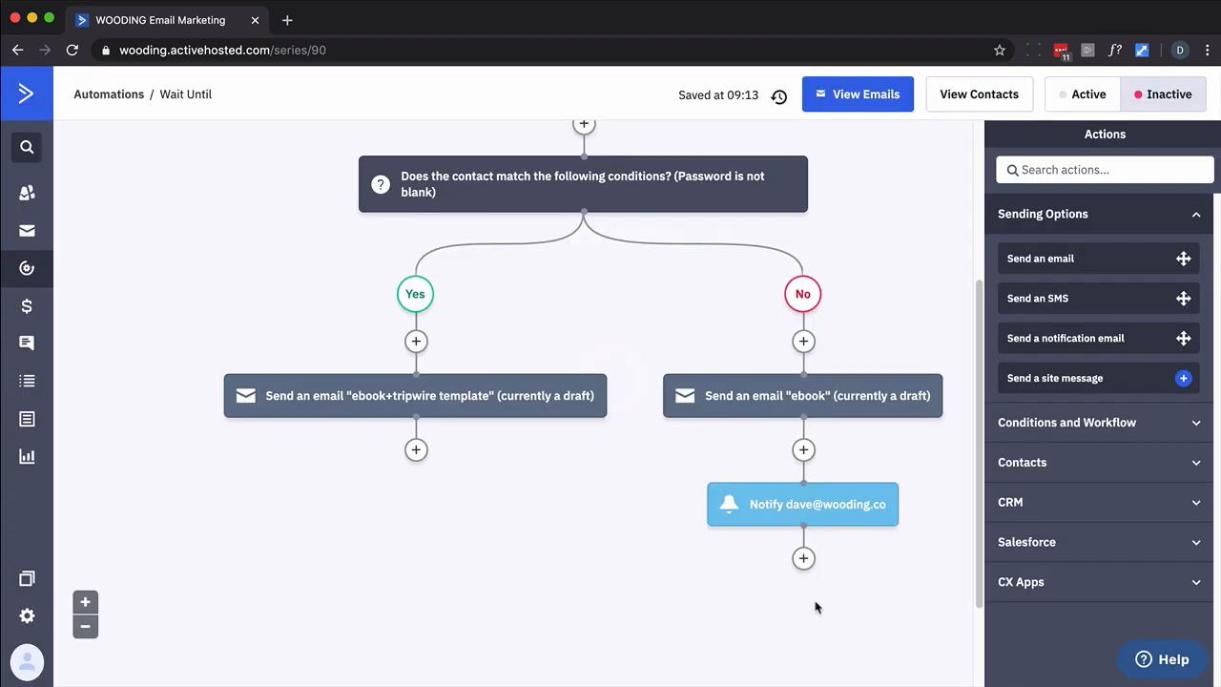
Add an End this automation step after the Yes-branch email
{"action": "left_click", "coordinate": [416, 450]}
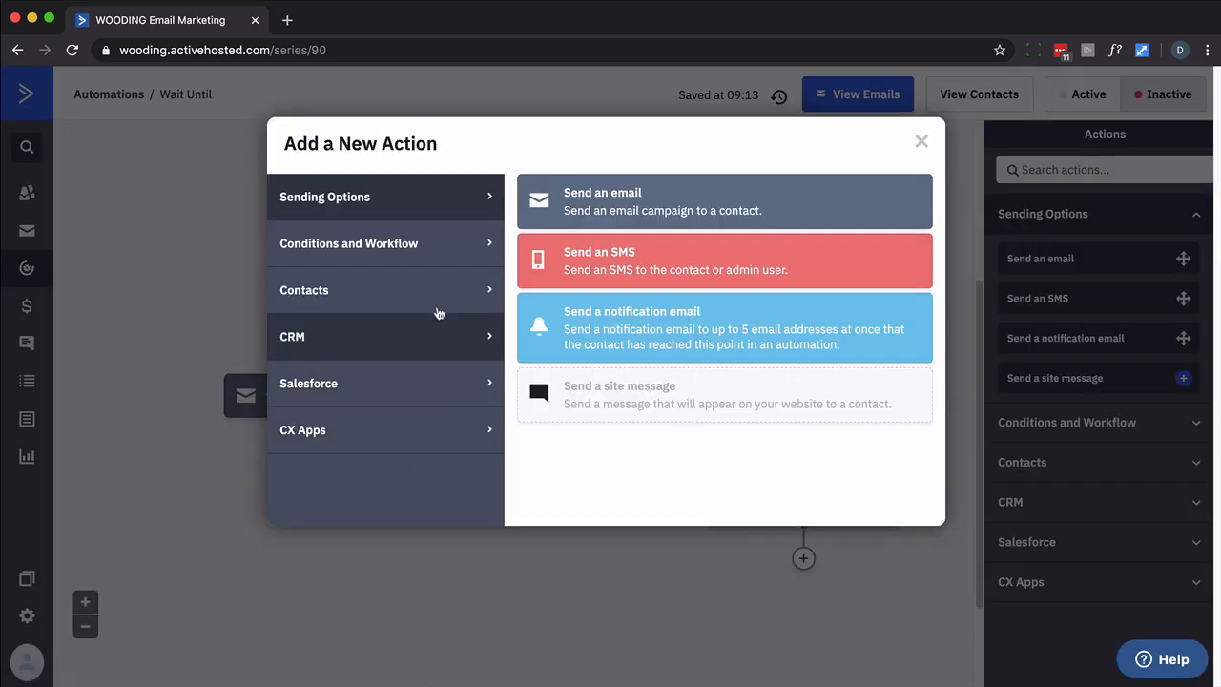
{"action": "left_click", "coordinate": [428, 245]}
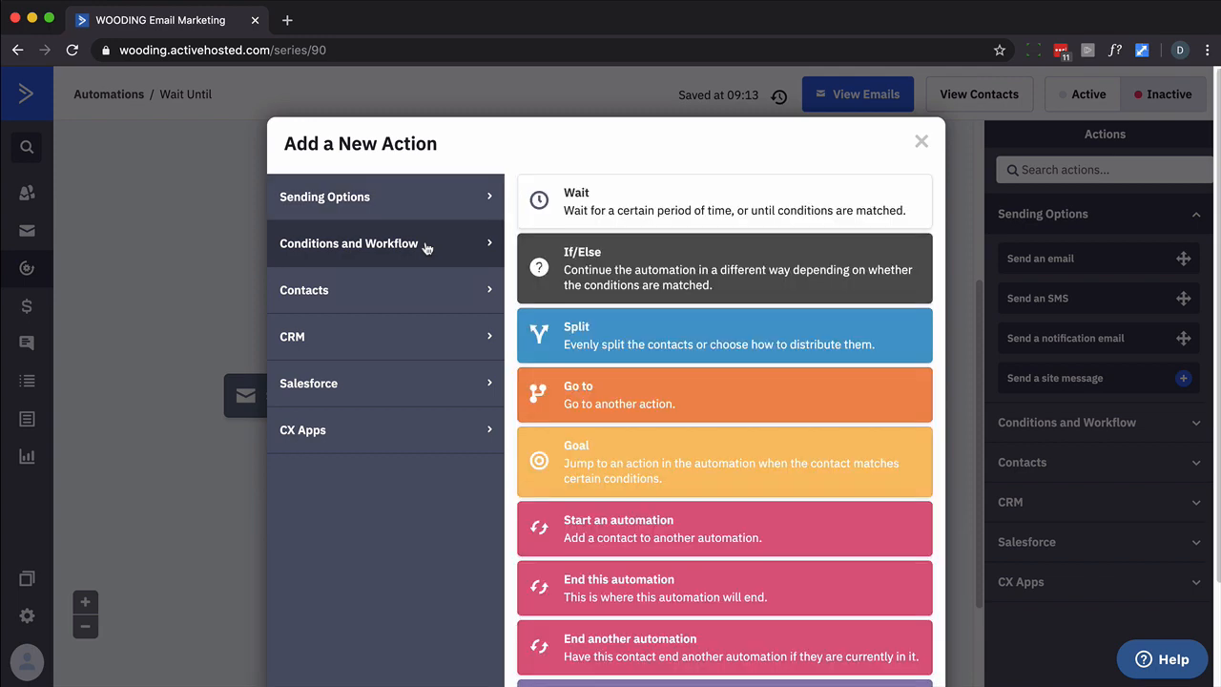
{"action": "left_click", "coordinate": [630, 594]}
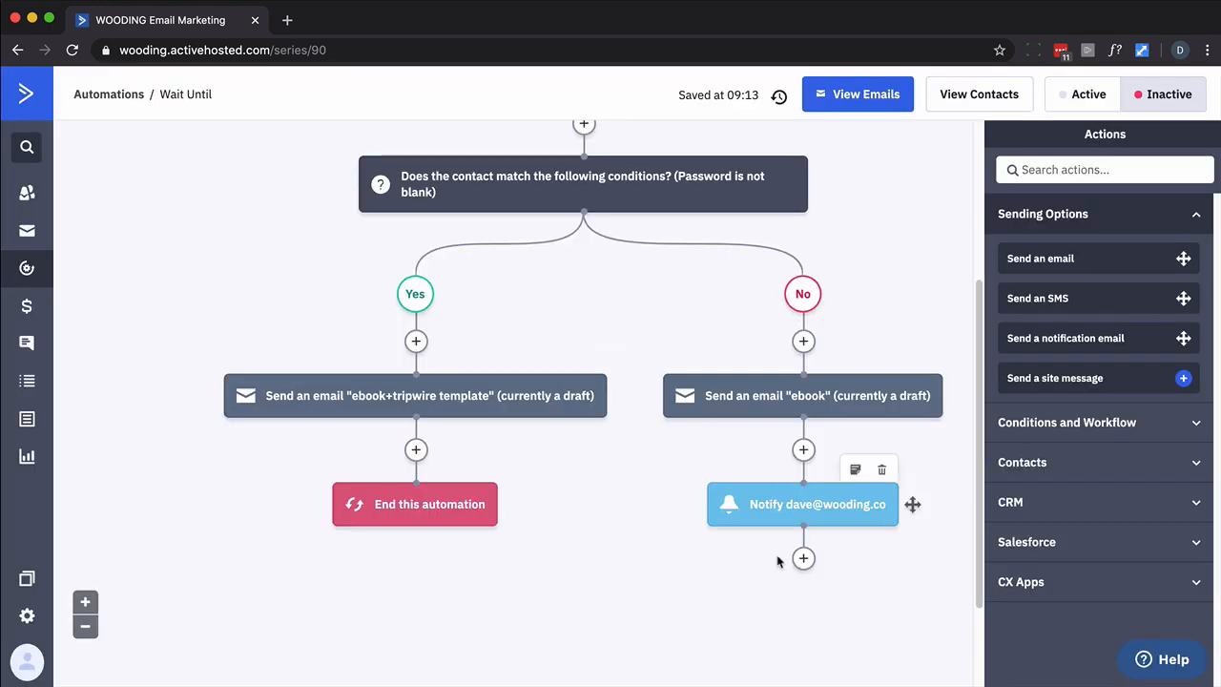
Add a Go to step after the notification, linked to End this automation
{"action": "left_click", "coordinate": [803, 559]}
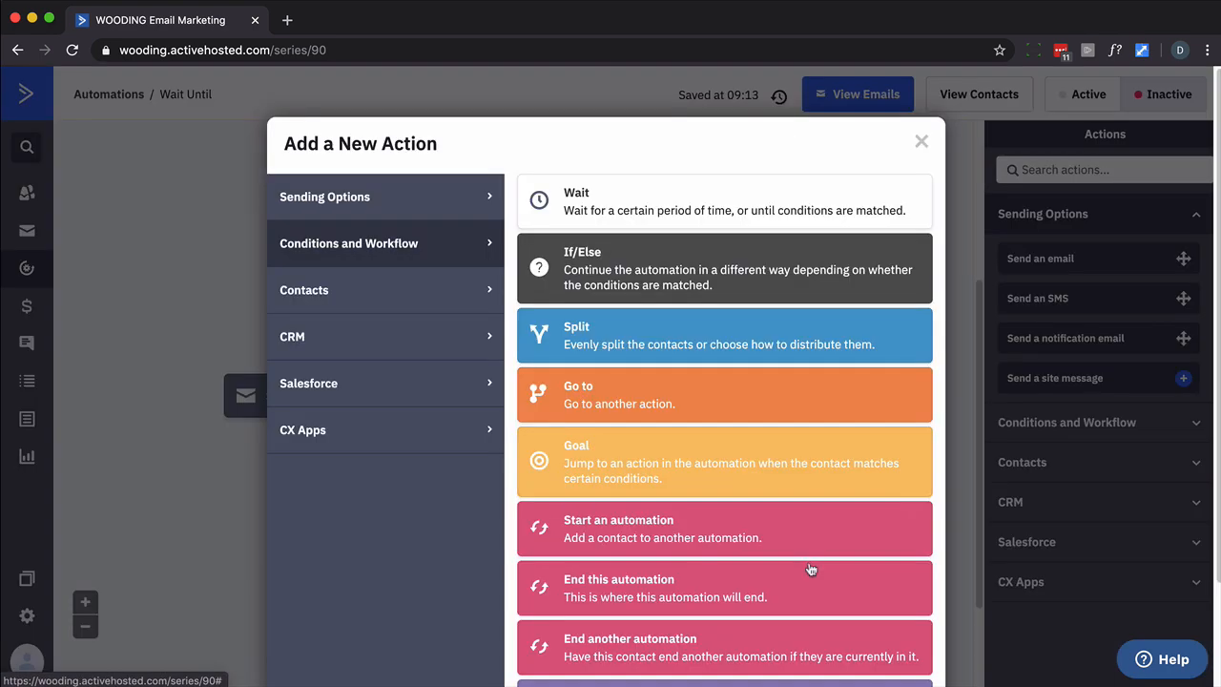
{"action": "left_click", "coordinate": [661, 401]}
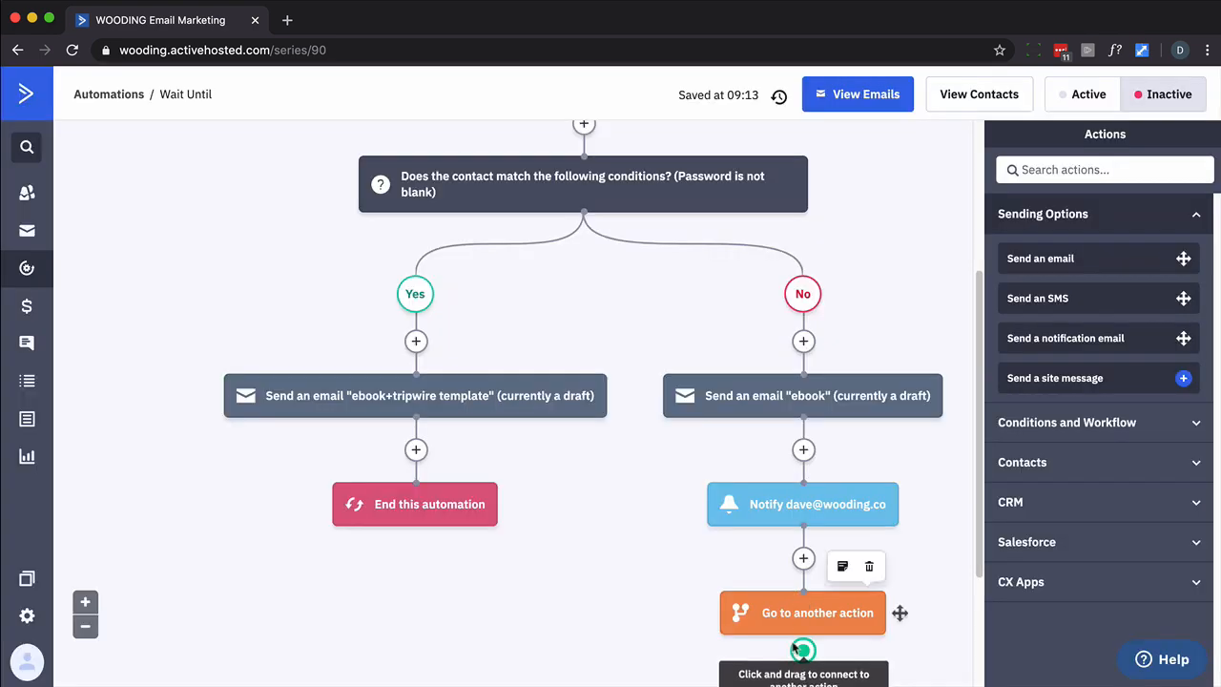
{"action": "left_click_drag", "start_coordinate": [667, 580], "coordinate": [413, 492]}
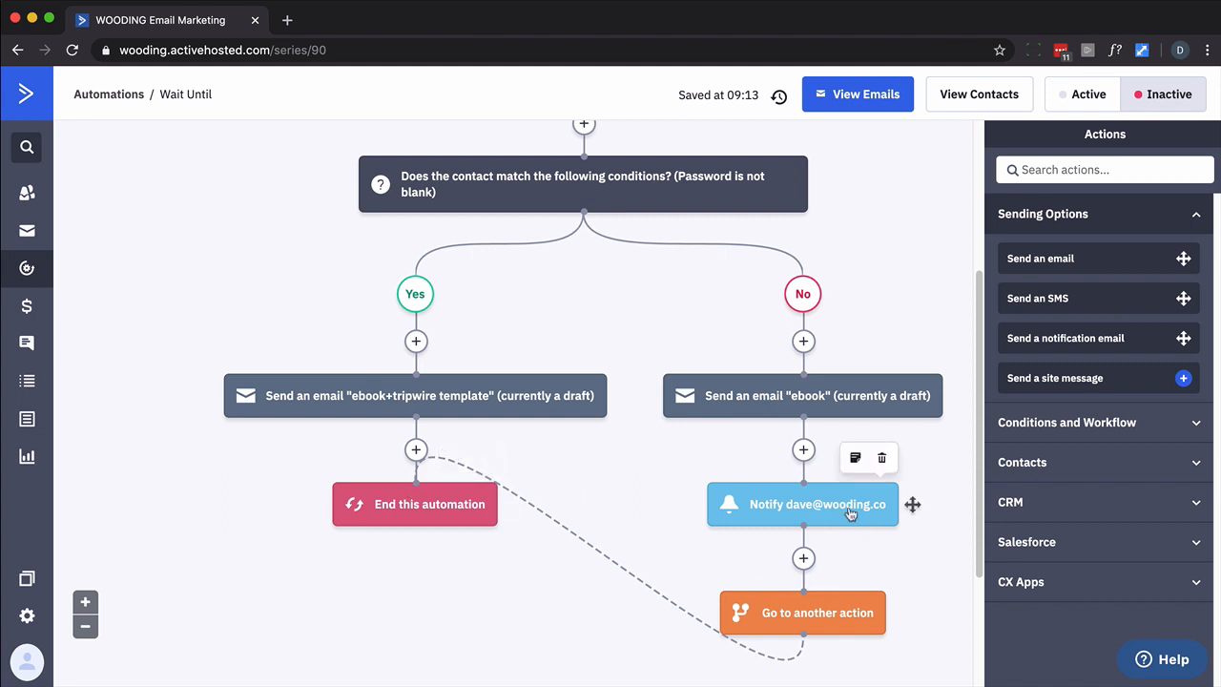
Set the Wait Until automation to Active, then go to the Contacts list
{"action": "scroll", "coordinate": [844, 504], "scroll_direction": "up", "scroll_amount": 3}
{"action": "scroll", "coordinate": [840, 492], "scroll_direction": "down", "scroll_amount": 3}
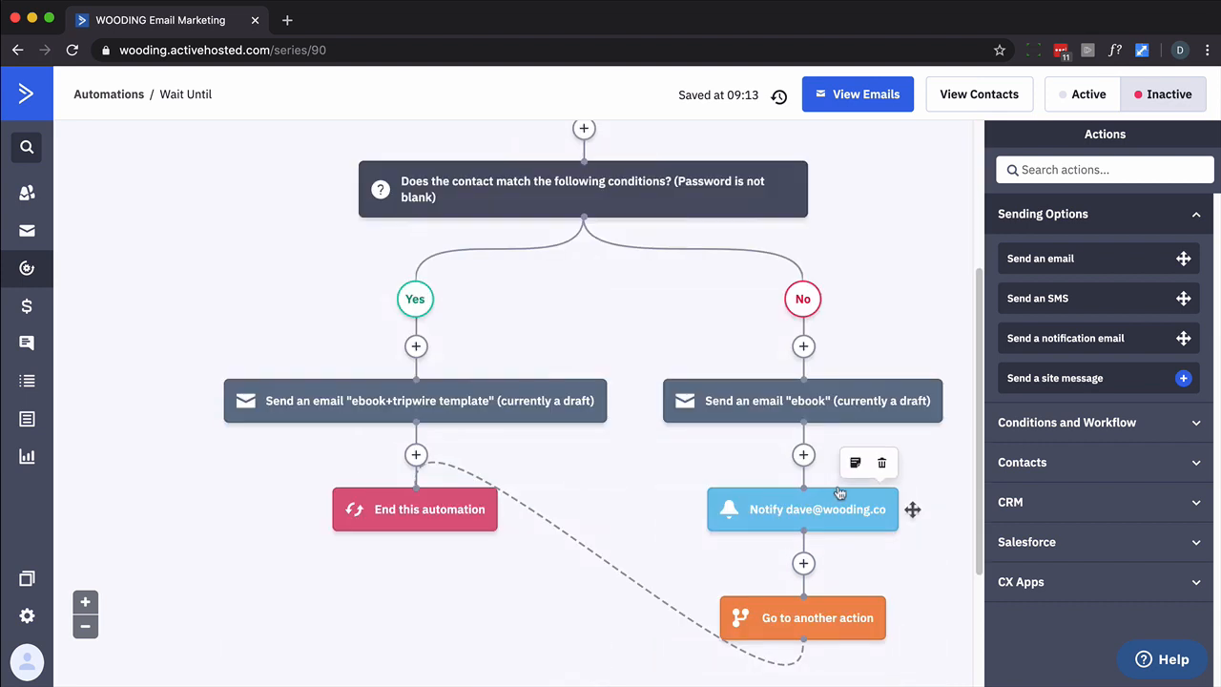
{"action": "scroll", "coordinate": [610, 457], "scroll_direction": "up", "scroll_amount": 3}
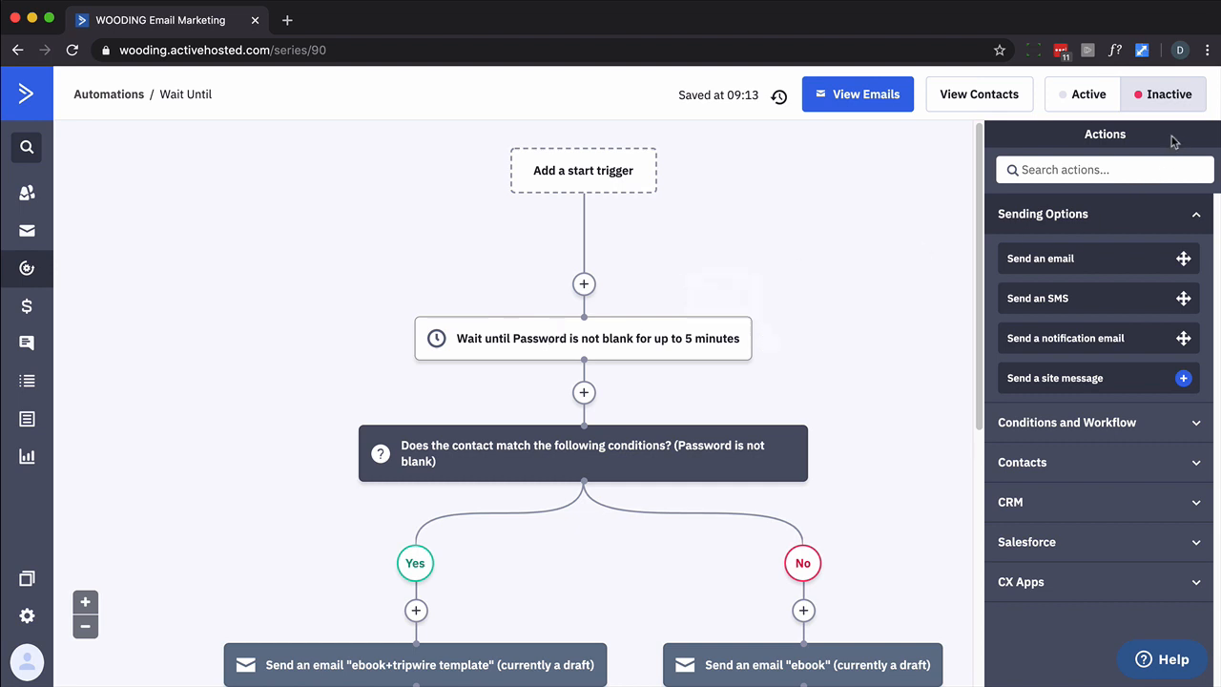
{"action": "left_click", "coordinate": [1088, 94]}
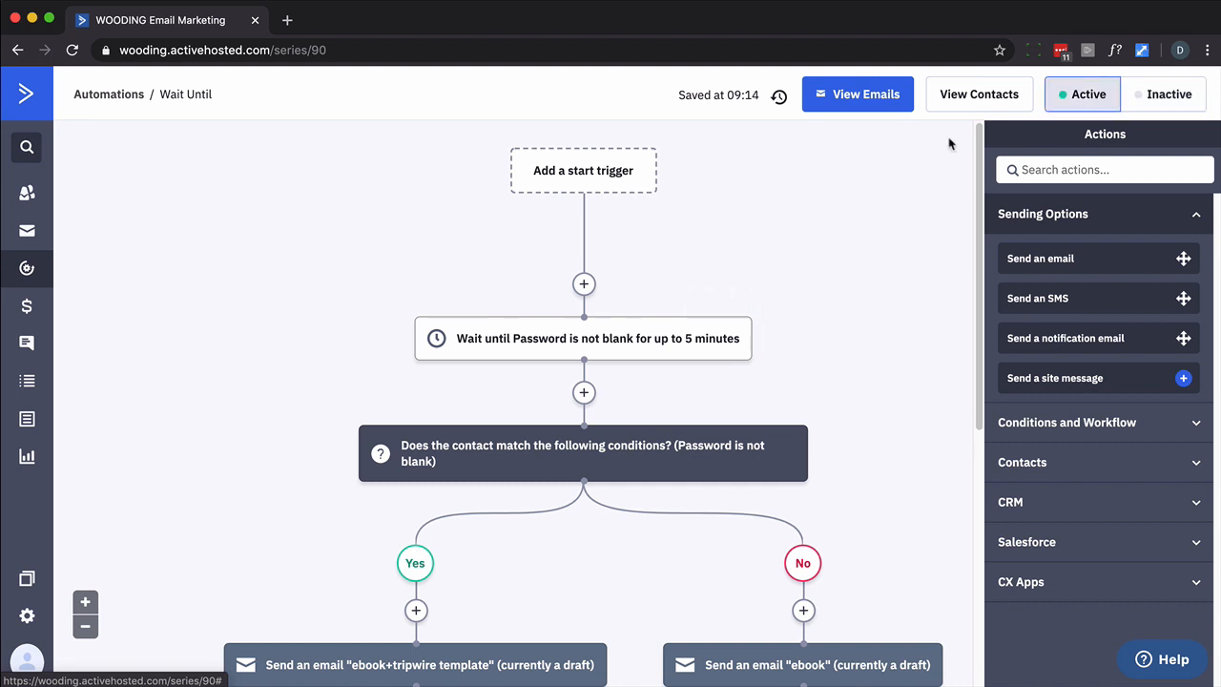
{"action": "left_click", "coordinate": [26, 210]}
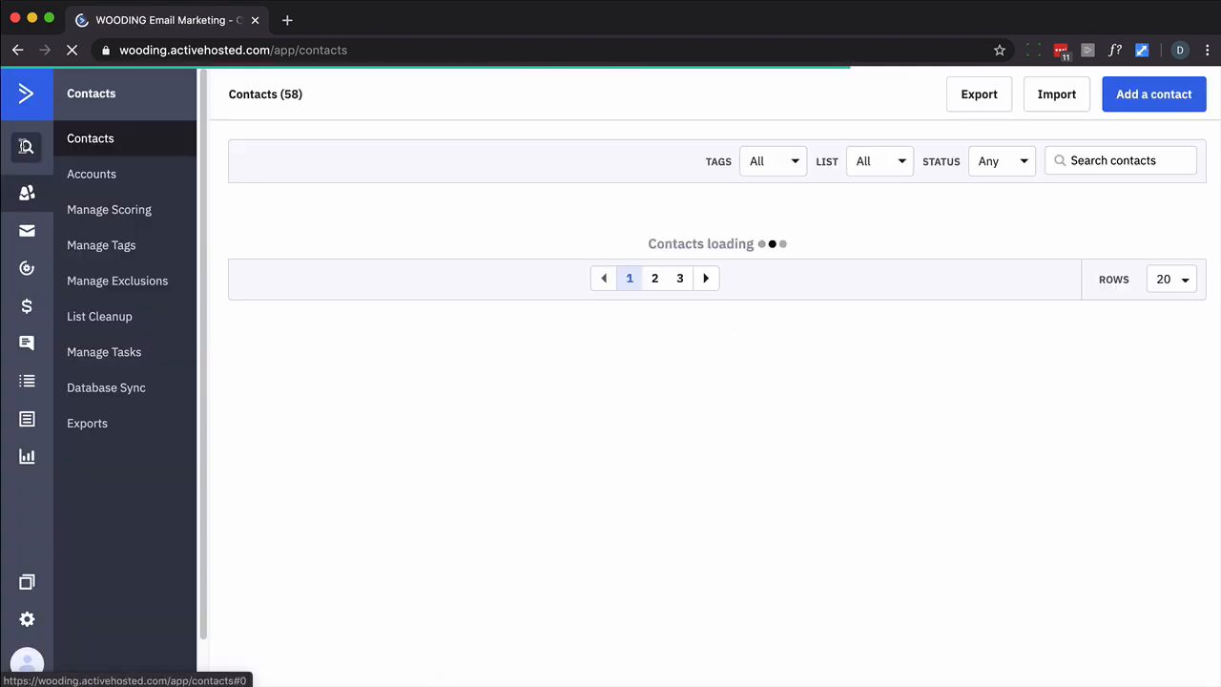
Search for the test contact by username and open the first matching record
{"action": "left_click", "coordinate": [26, 146]}
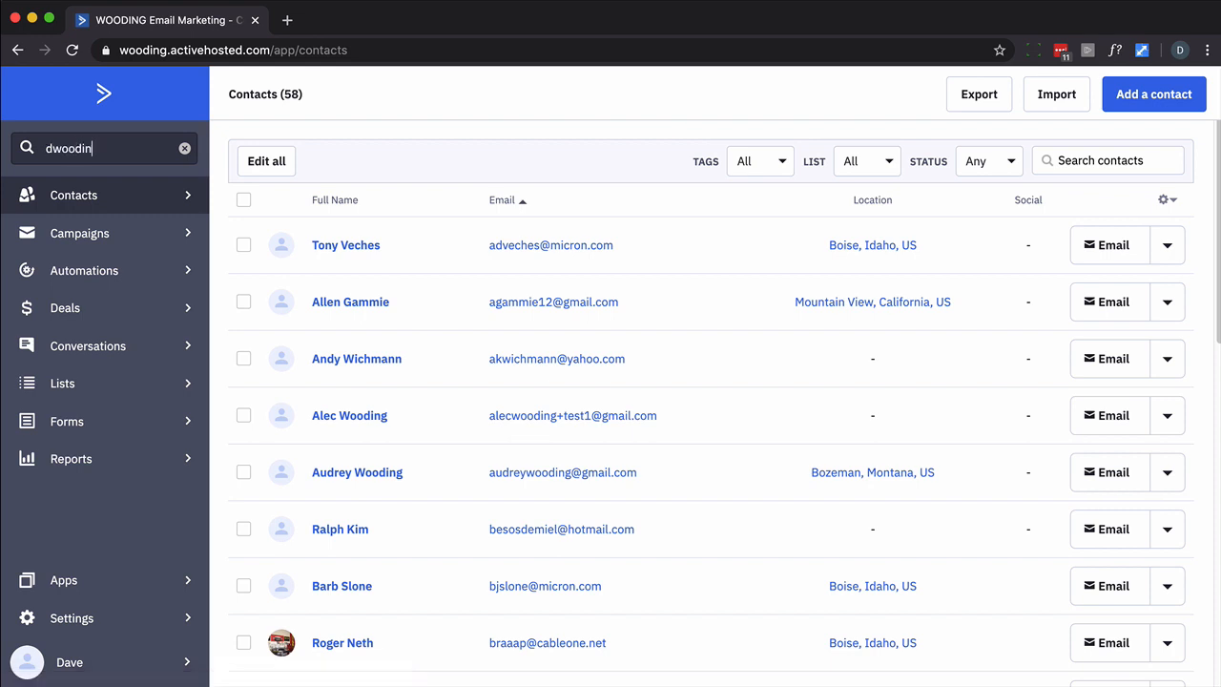
{"action": "key", "text": "Return"}
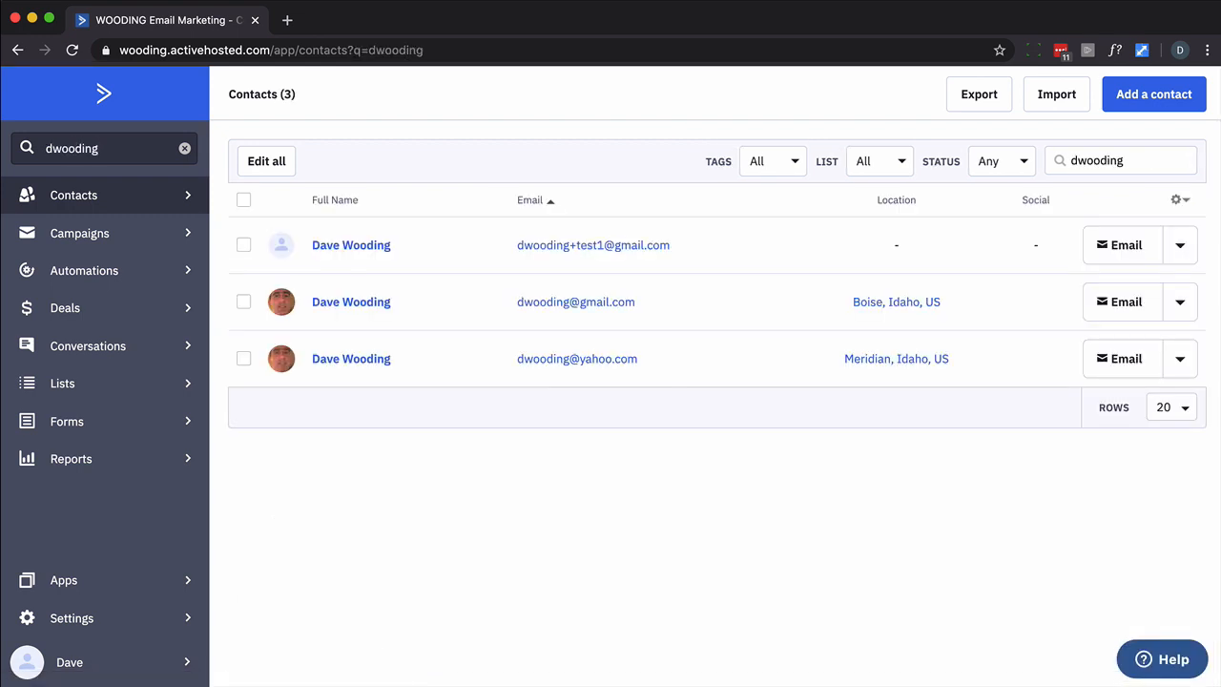
{"action": "left_click", "coordinate": [363, 246]}
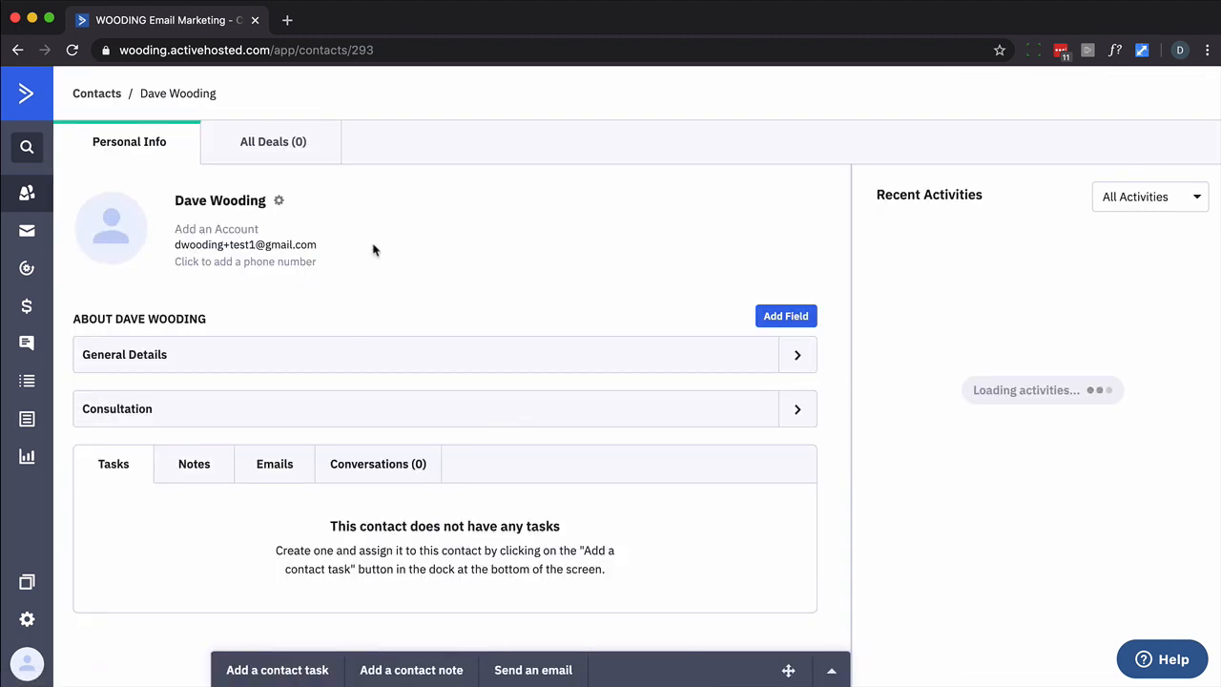
Check in General Details that the contact's Password field is empty, then reload the page
{"action": "scroll", "coordinate": [703, 237], "scroll_direction": "down", "scroll_amount": 1}
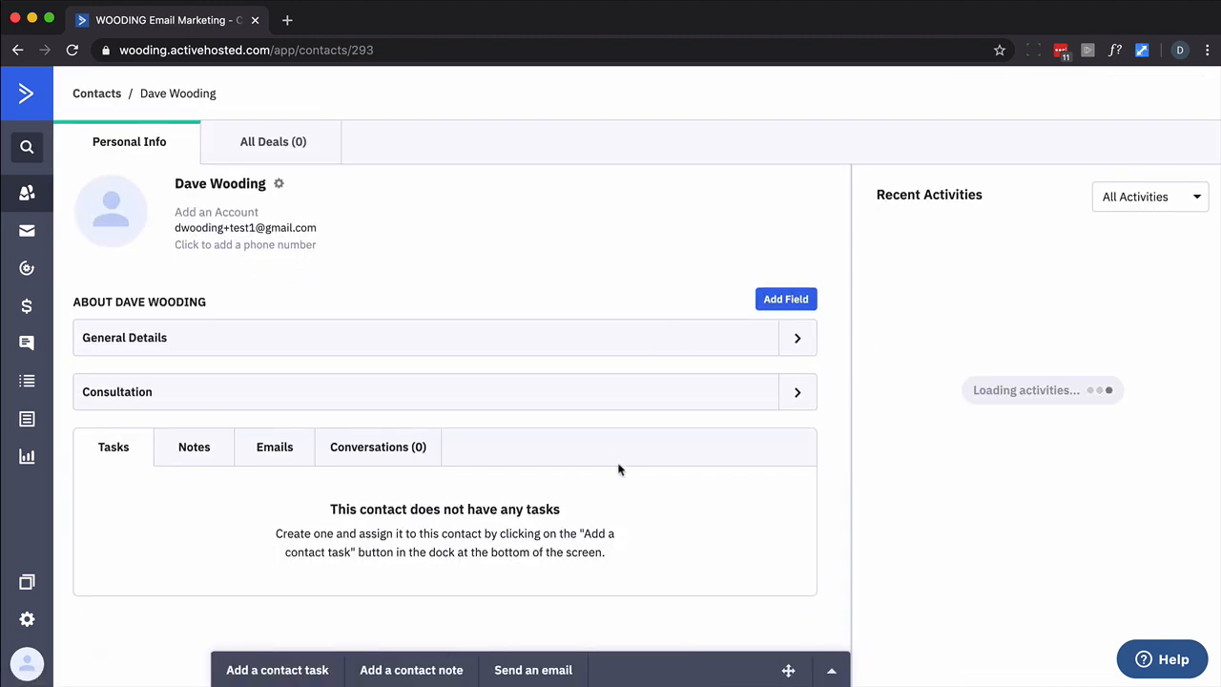
{"action": "scroll", "coordinate": [618, 468], "scroll_direction": "up", "scroll_amount": 1}
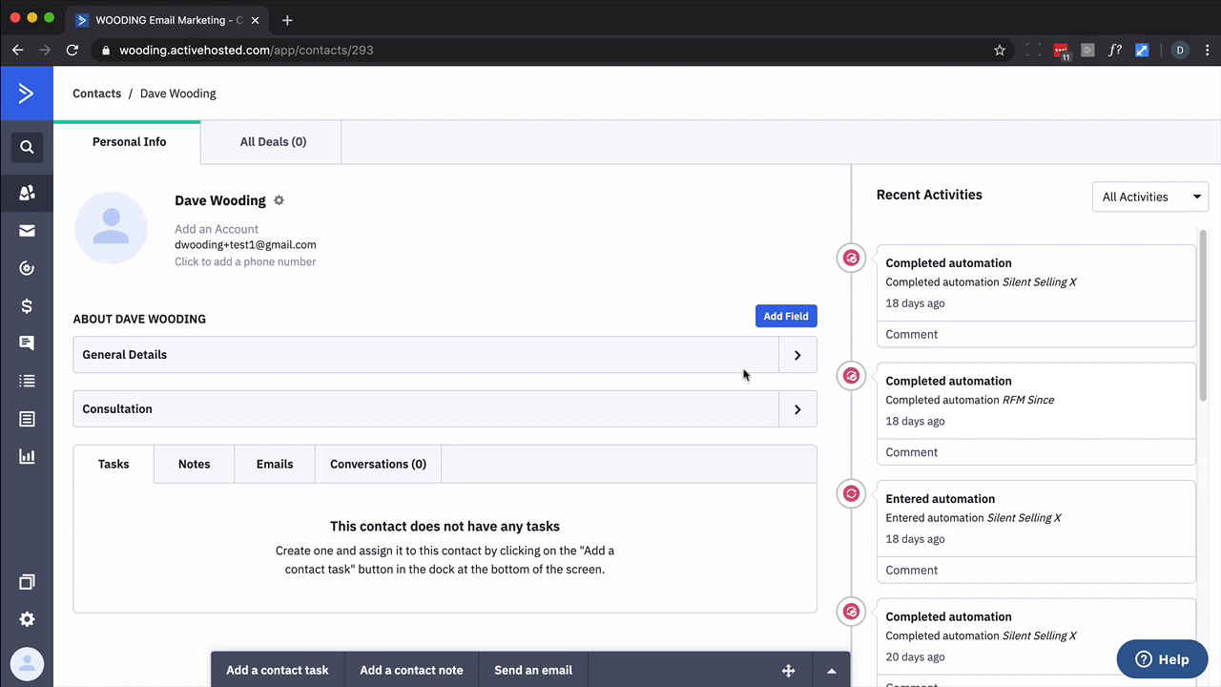
{"action": "left_click", "coordinate": [799, 357]}
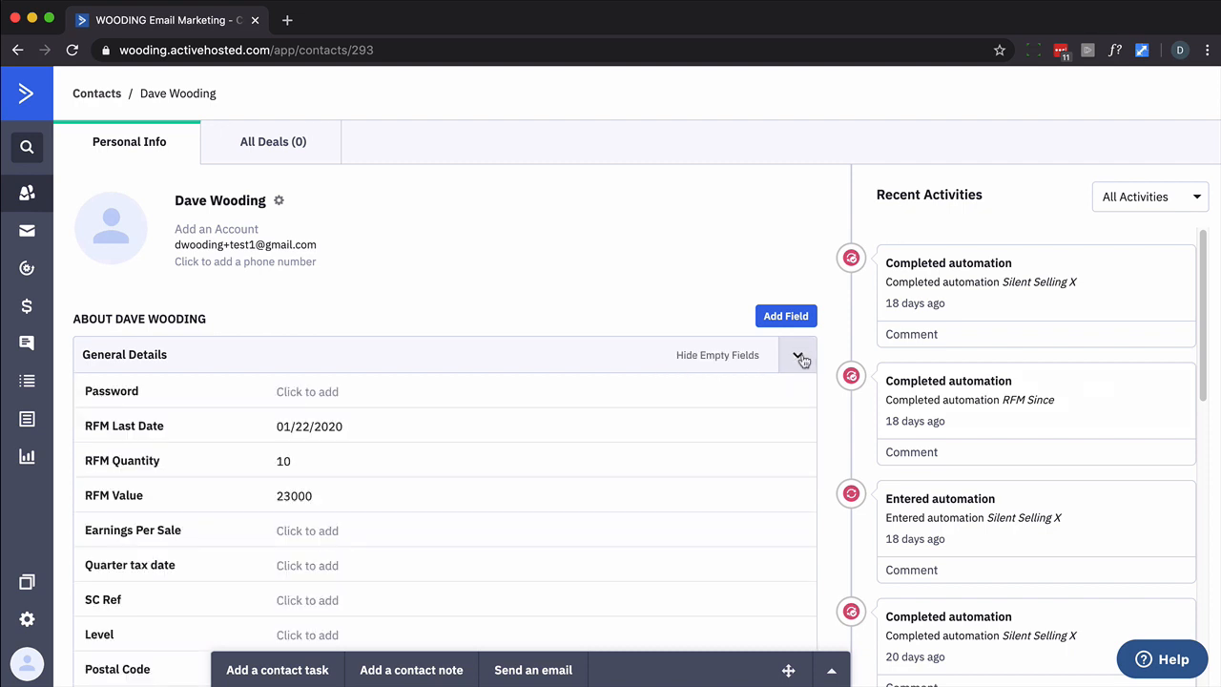
{"action": "left_click", "coordinate": [793, 366]}
{"action": "scroll", "coordinate": [645, 330], "scroll_direction": "down", "scroll_amount": 1}
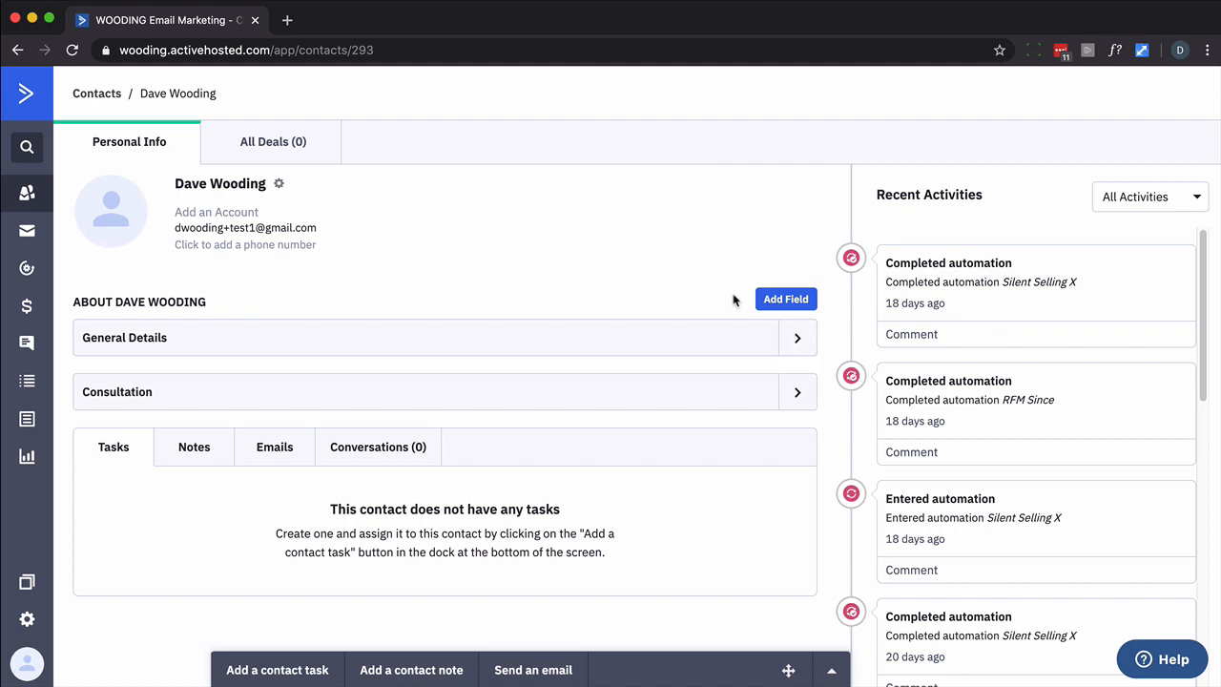
{"action": "left_click", "coordinate": [76, 54]}
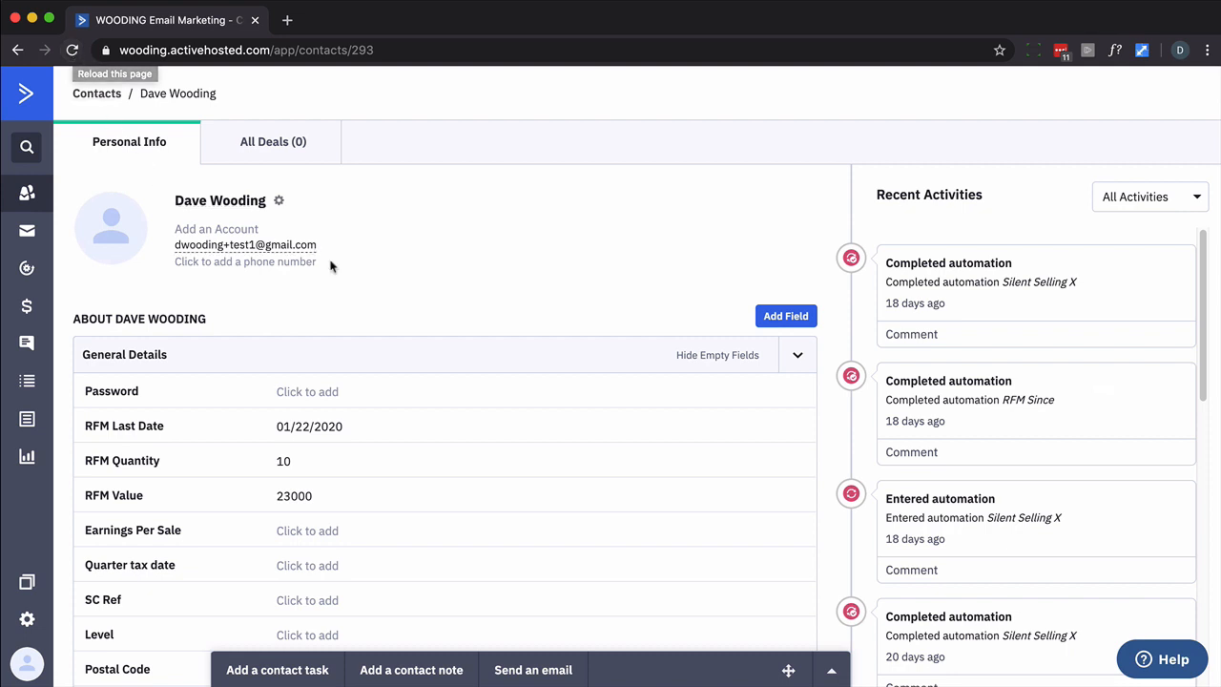
{"action": "scroll", "coordinate": [362, 286], "scroll_direction": "down", "scroll_amount": 6}
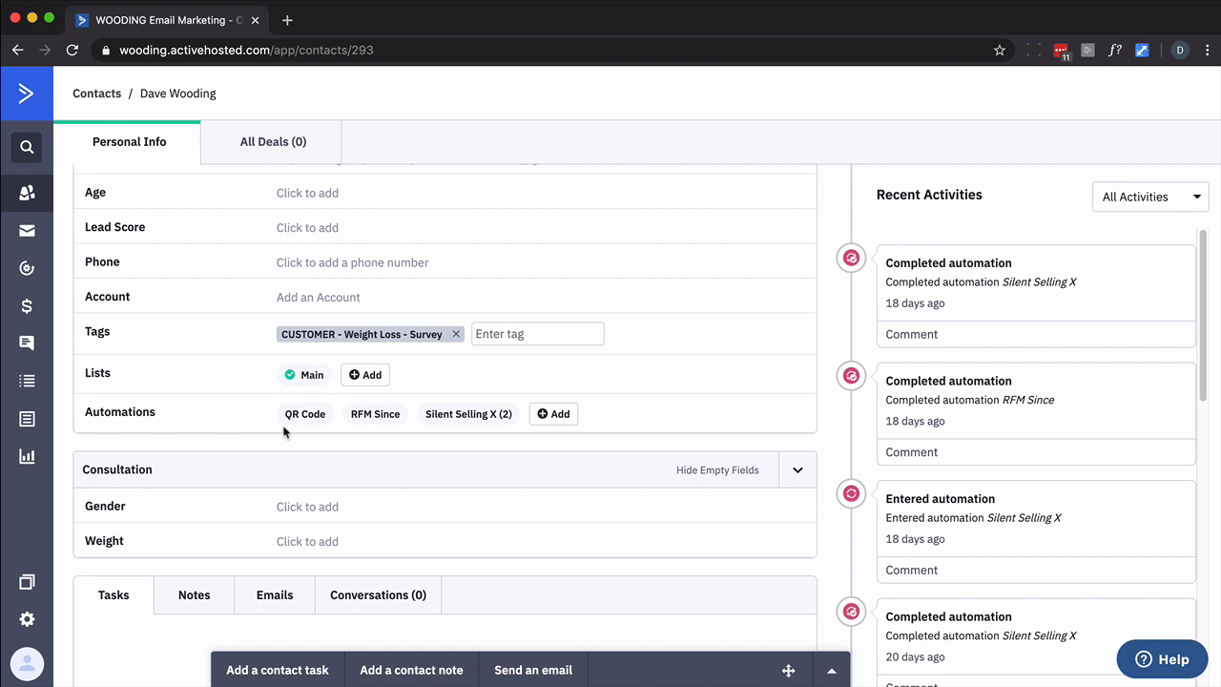
Enroll the contact in the Wait Until automation from its Automations panel
{"action": "left_click", "coordinate": [555, 417]}
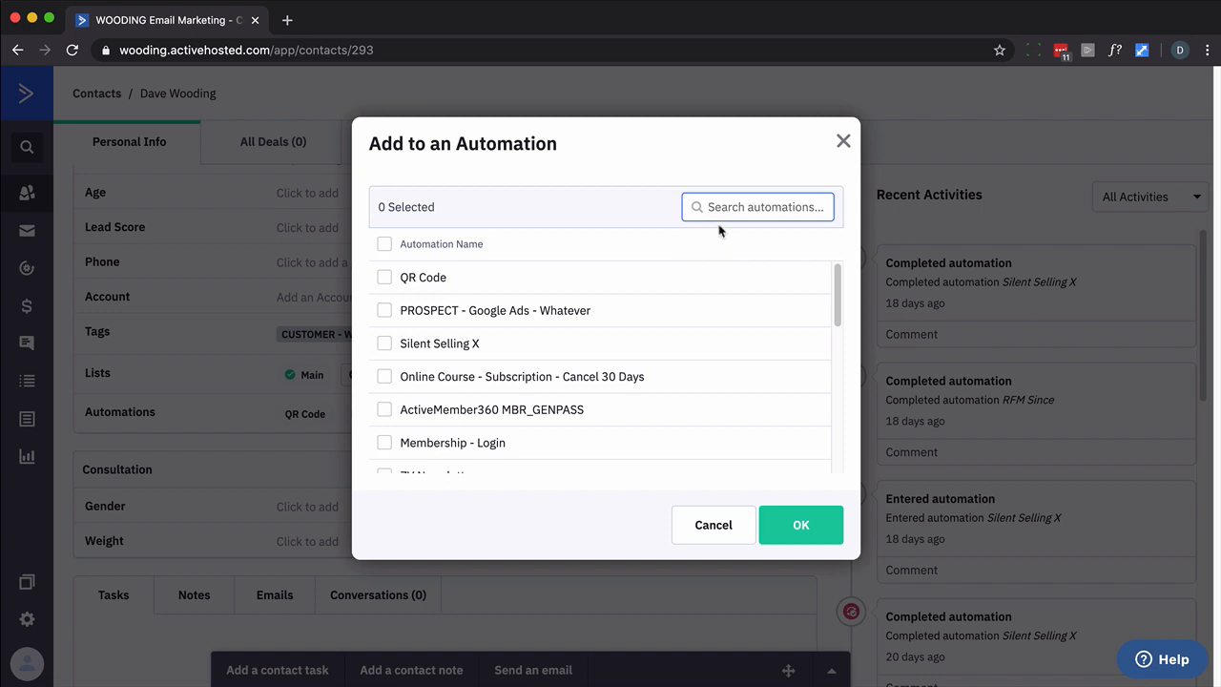
{"action": "type", "text": "wiat"}
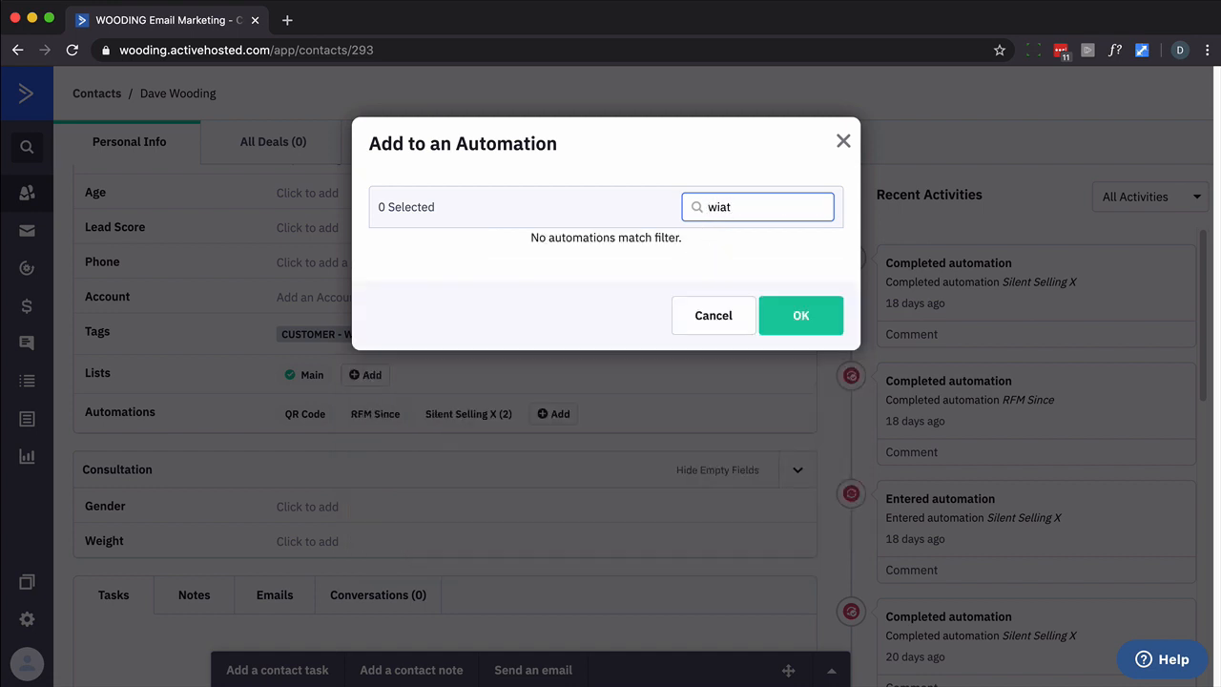
{"action": "key", "text": "BackSpace"}
{"action": "type", "text": "ai"}
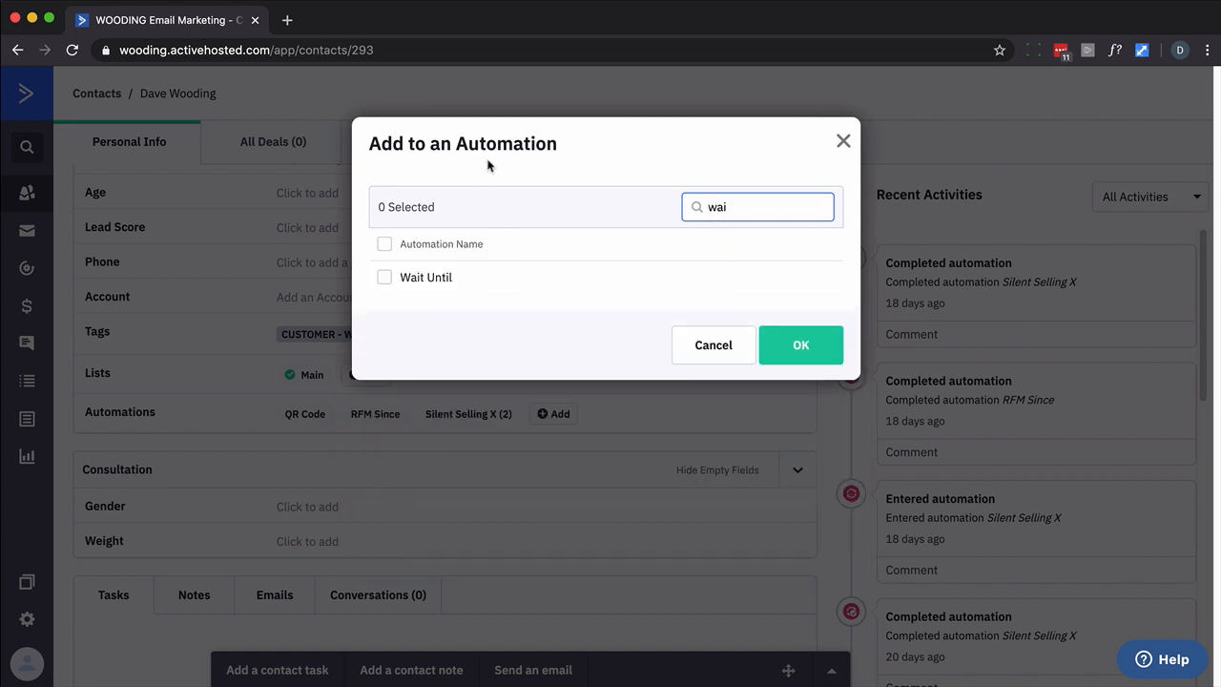
{"action": "left_click", "coordinate": [383, 278]}
{"action": "left_click", "coordinate": [784, 354]}
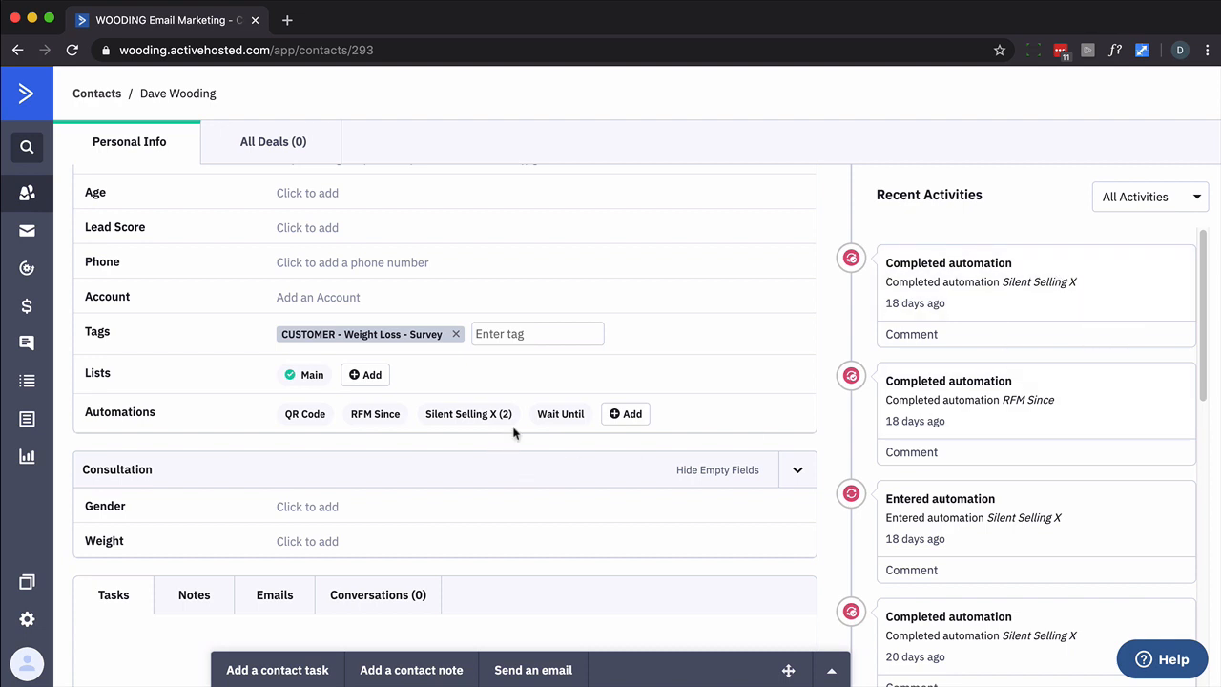
{"action": "mouse_move", "coordinate": [559, 417]}
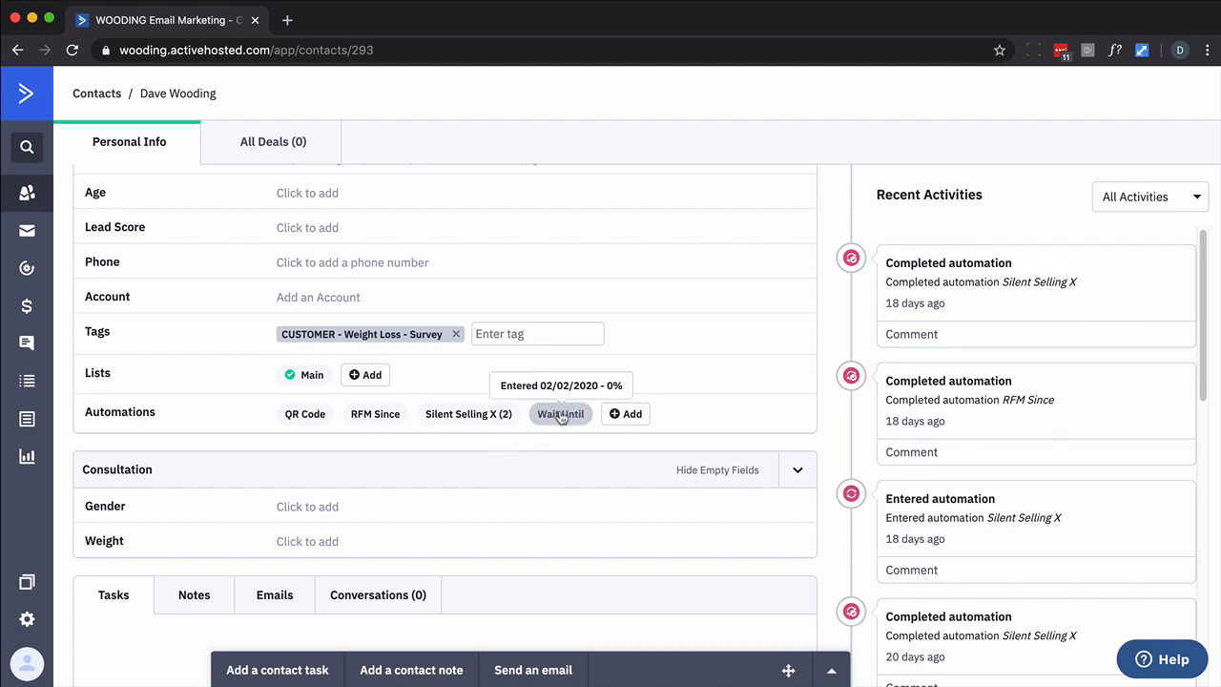
Open the contact's Wait Until progress and skip its wait action
{"action": "left_click", "coordinate": [561, 416]}
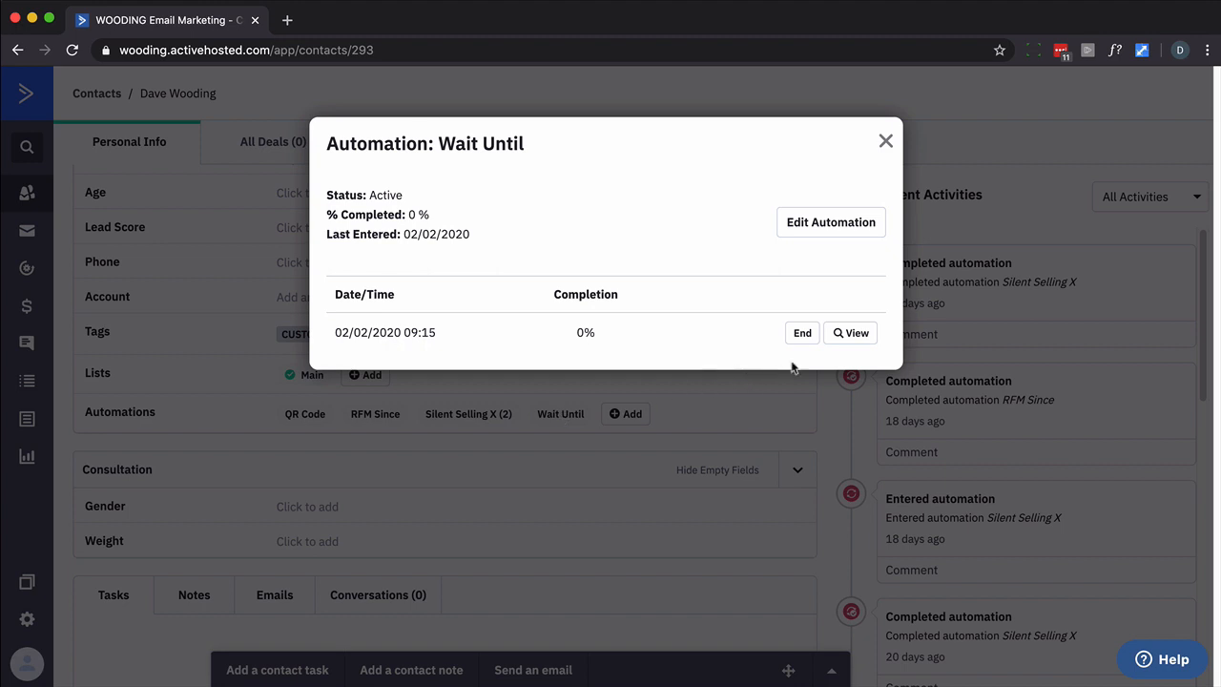
{"action": "left_click", "coordinate": [857, 338]}
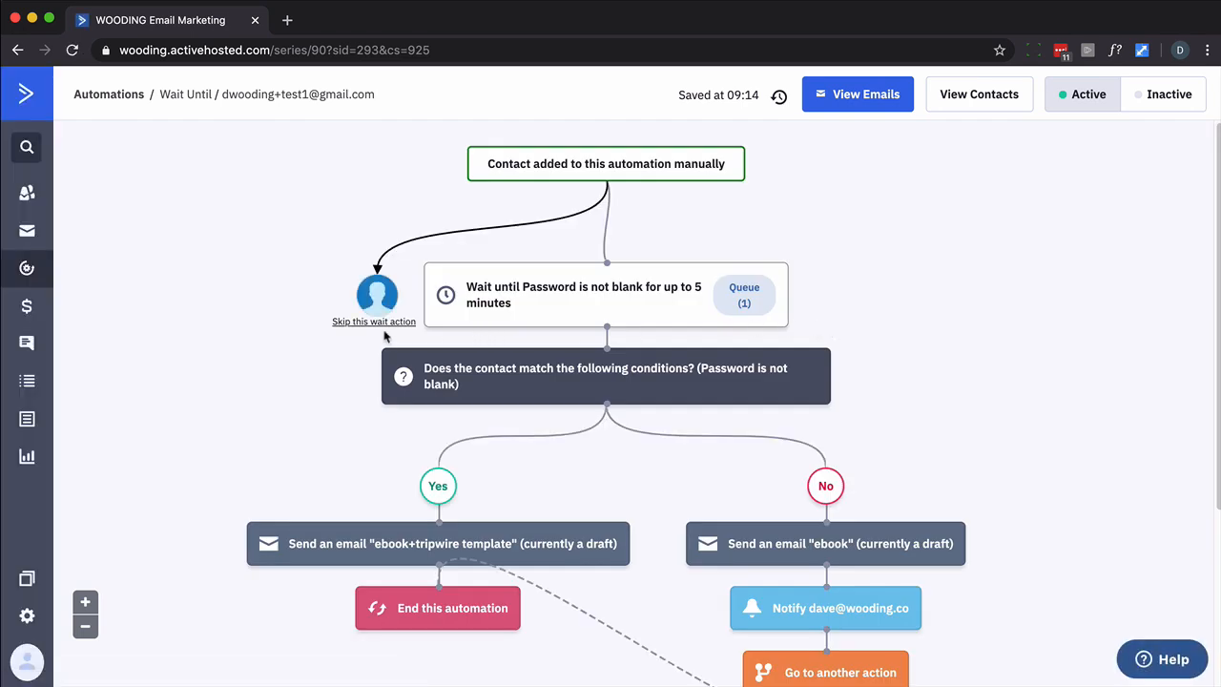
{"action": "mouse_move", "coordinate": [381, 331]}
{"action": "left_click", "coordinate": [374, 322]}
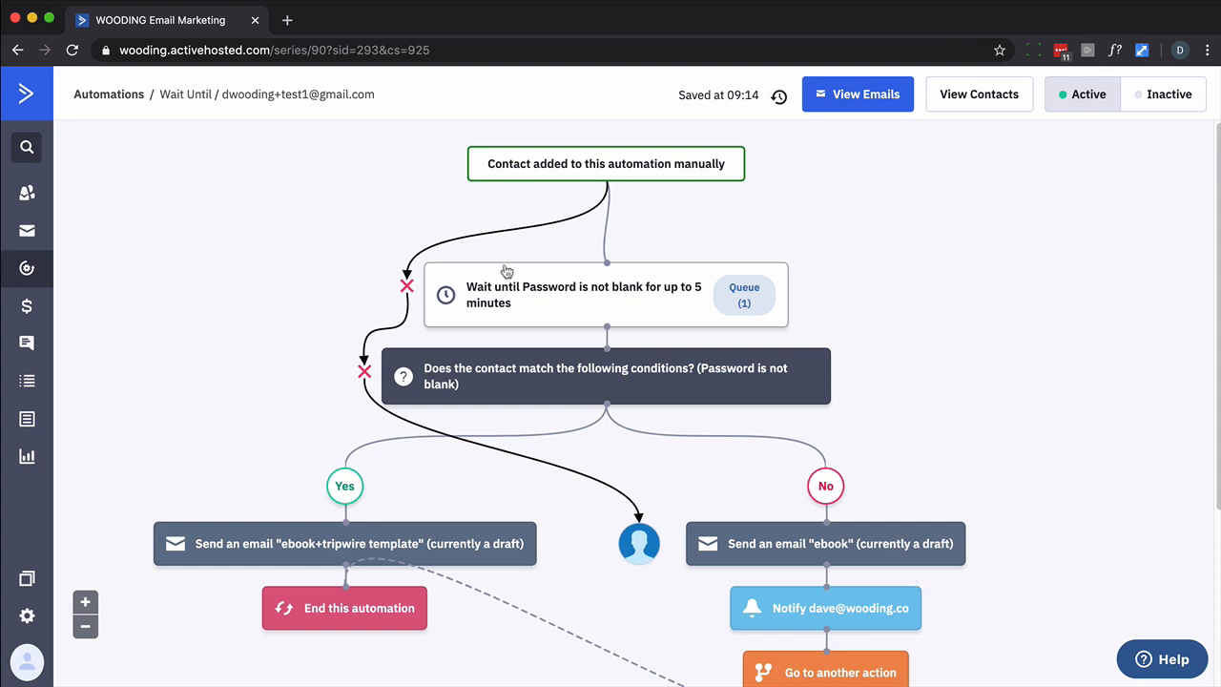
Confirm the contact failed the Password is not blank check, then return to its record
{"action": "mouse_move", "coordinate": [367, 374]}
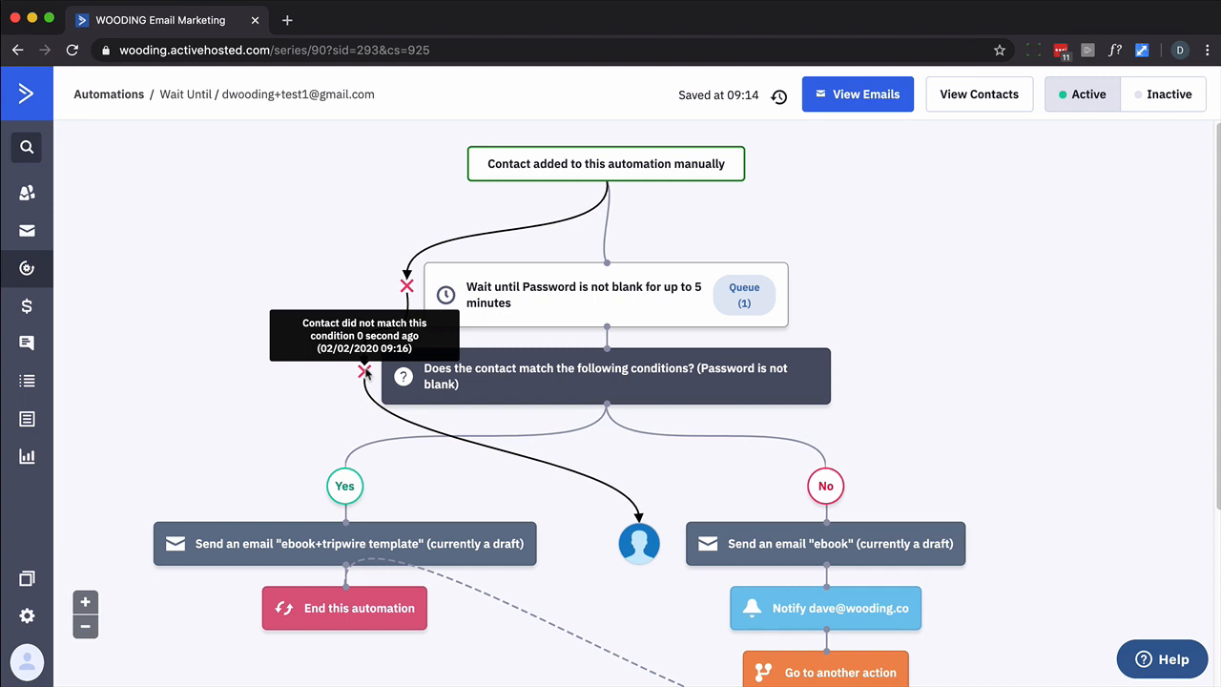
{"action": "mouse_move", "coordinate": [407, 289]}
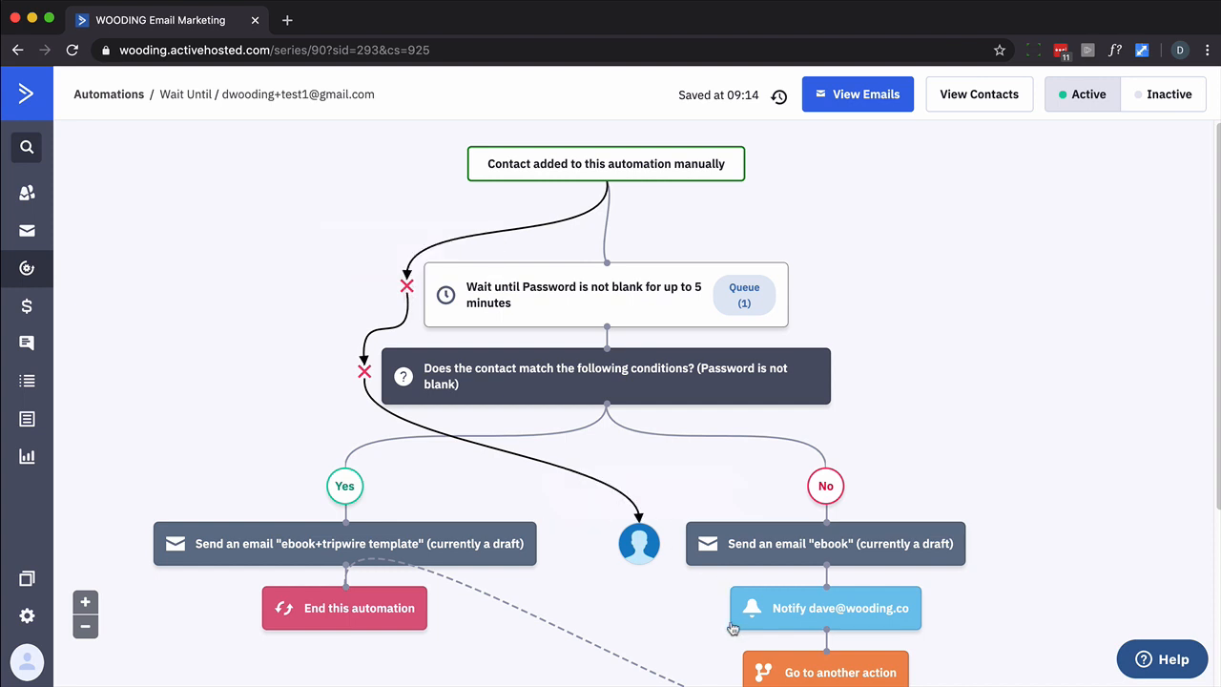
{"action": "mouse_move", "coordinate": [631, 558]}
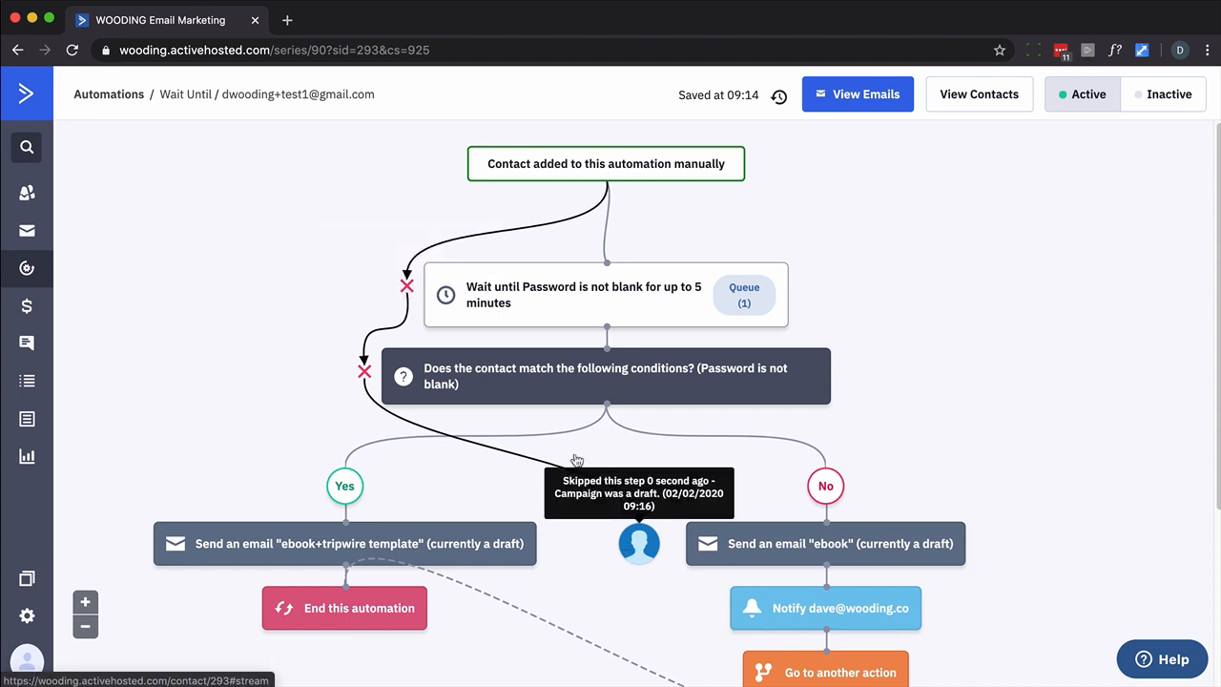
{"action": "left_click", "coordinate": [324, 97]}
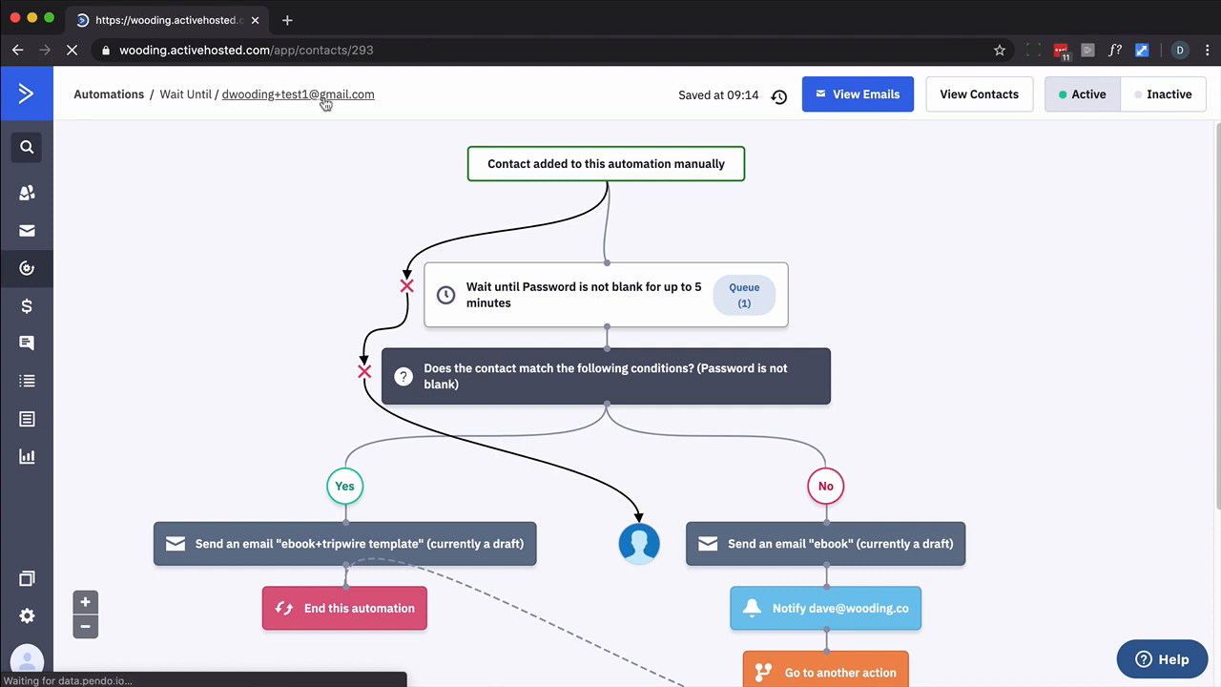